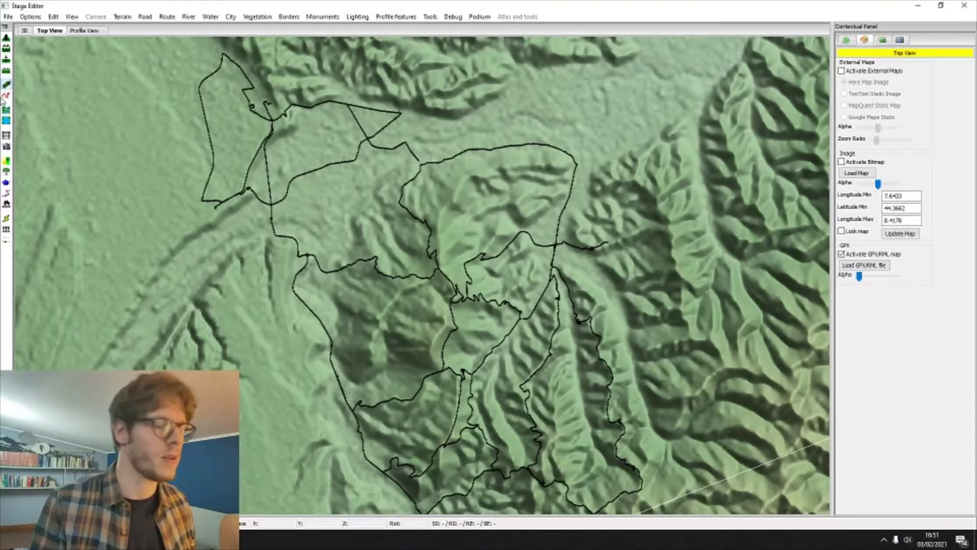
# Start a road at the bend of the short northern branch of the GPX track and place its second point at the track junction.
pyautogui.moveTo(208, 109); pyautogui.dragTo(328, 212)
pyautogui.scroll(2, 329, 212)
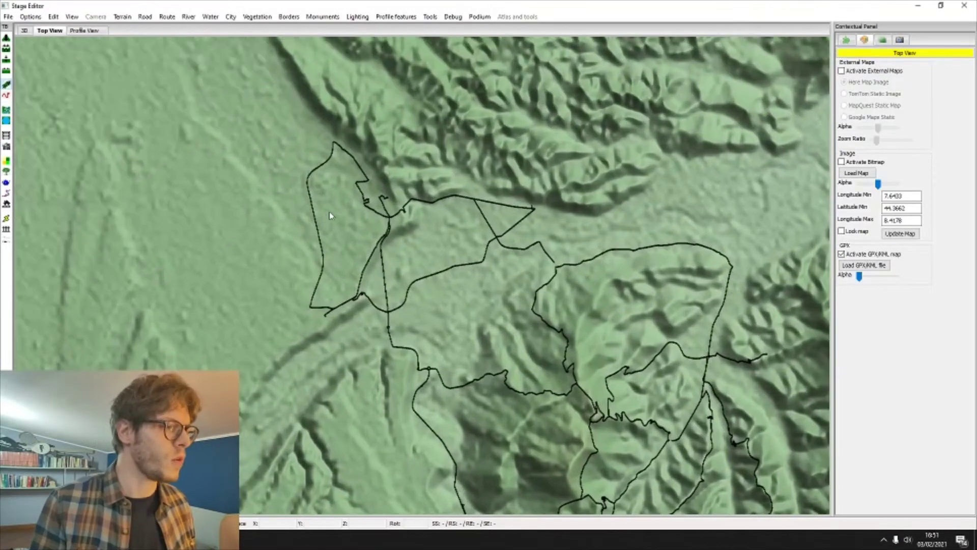
pyautogui.scroll(4, 350, 170)
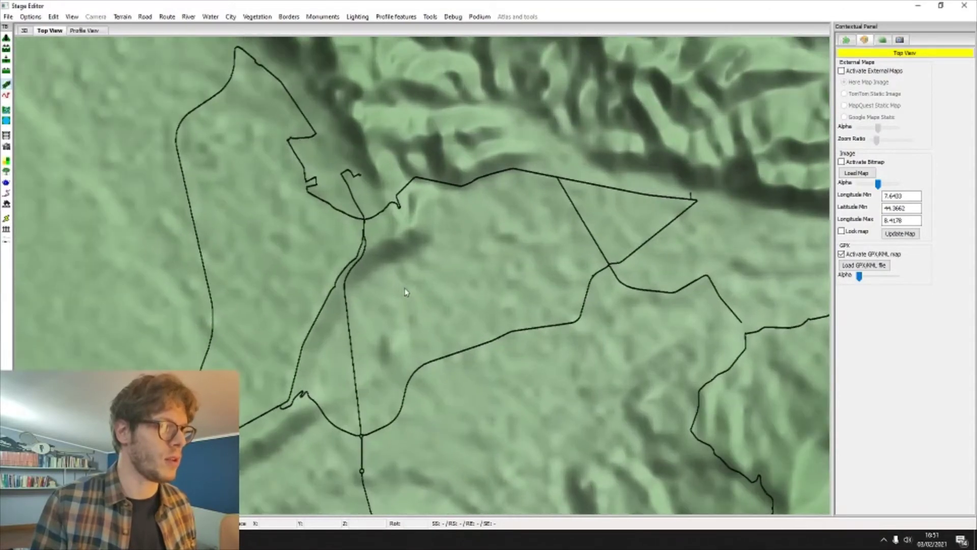
pyautogui.scroll(1, 390, 270)
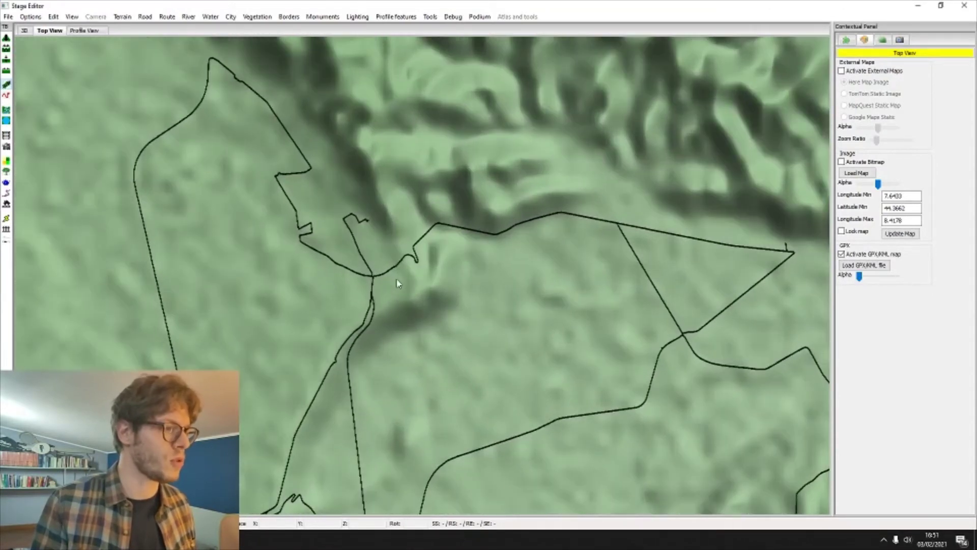
pyautogui.click(341, 218)
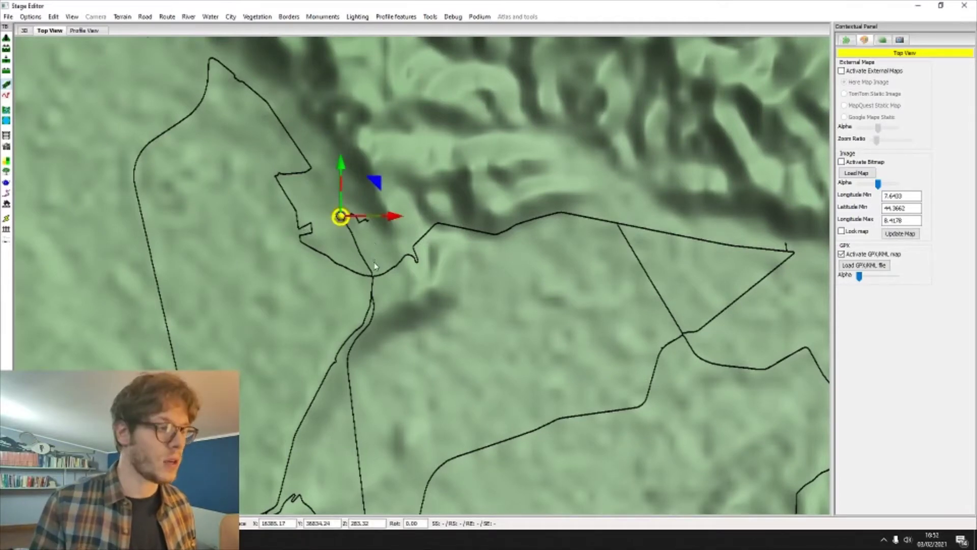
pyautogui.click(372, 275)
# Extend the road south from the junction with four more points, following the eastern branch of the GPX track.
pyautogui.scroll(2, 371, 283)
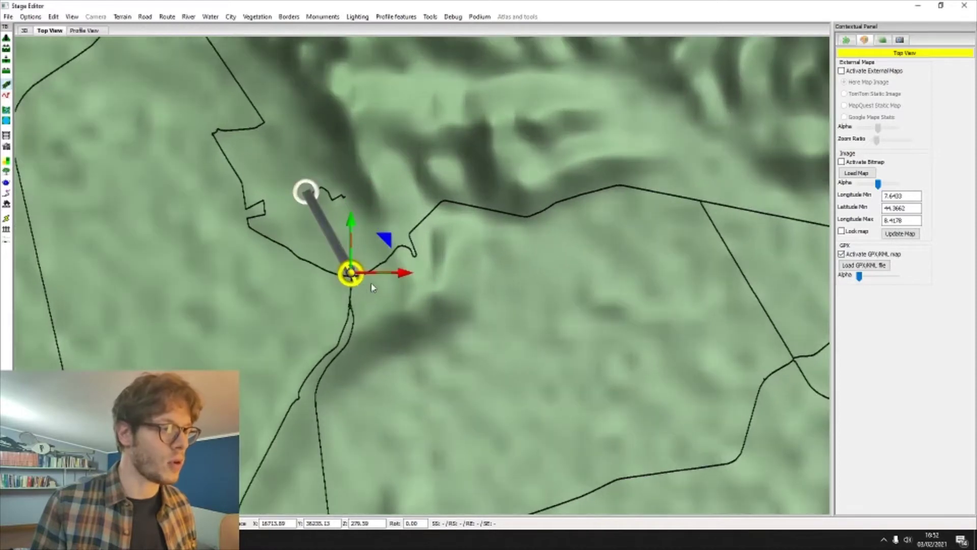
pyautogui.click(352, 315)
pyautogui.click(342, 350)
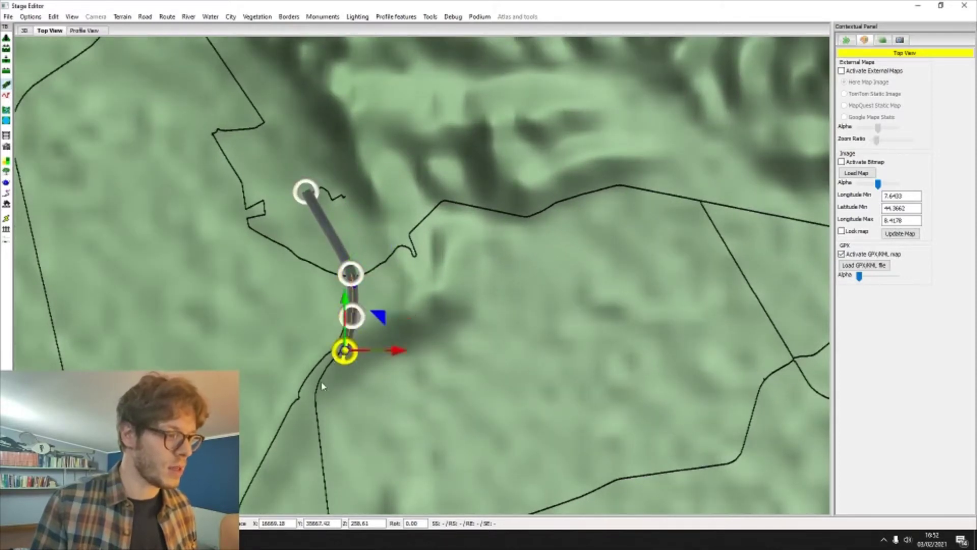
pyautogui.click(316, 389)
pyautogui.moveTo(316, 389); pyautogui.dragTo(324, 220, button='middle')
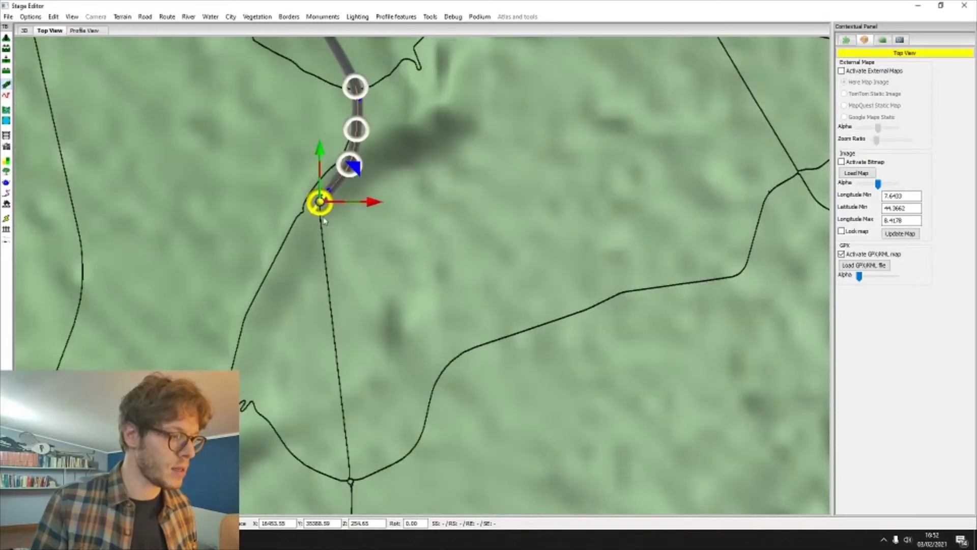
pyautogui.click(329, 281)
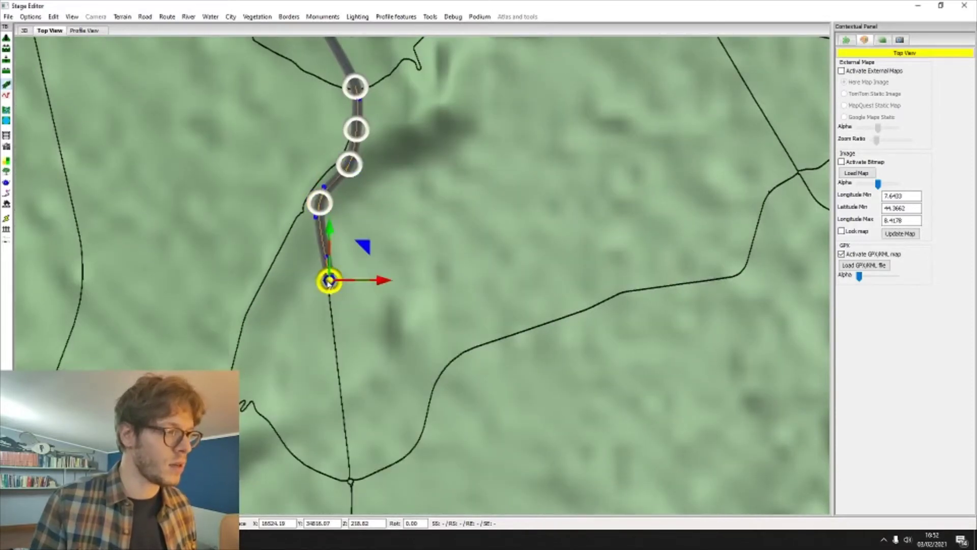
# Show the road point properties for the fourth point of the new road.
pyautogui.click(847, 45)
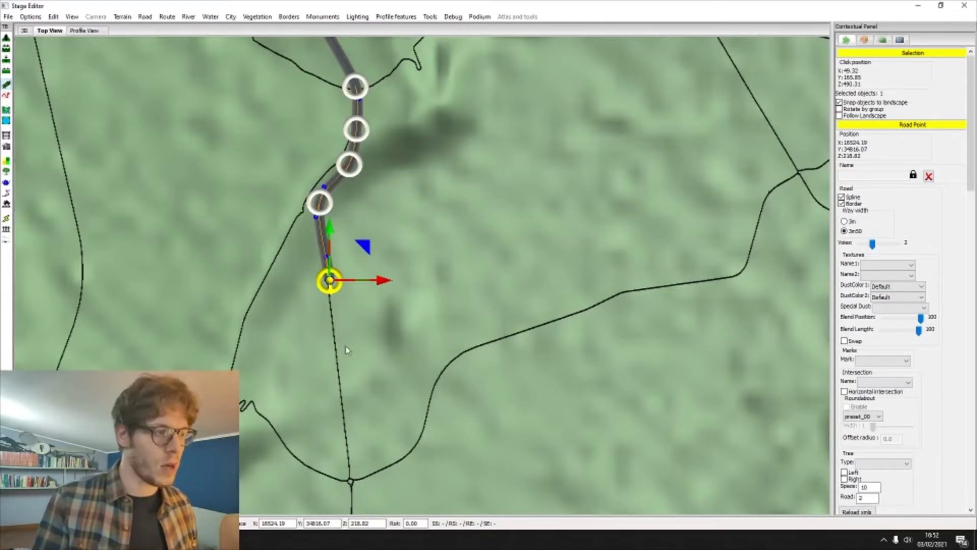
pyautogui.click(338, 313)
pyautogui.click(335, 312)
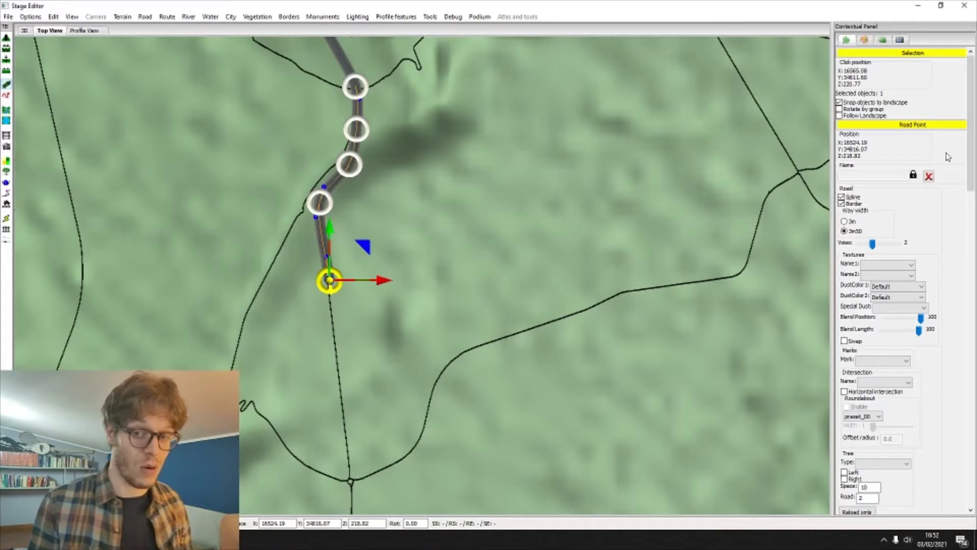
pyautogui.click(390, 382)
pyautogui.click(340, 172)
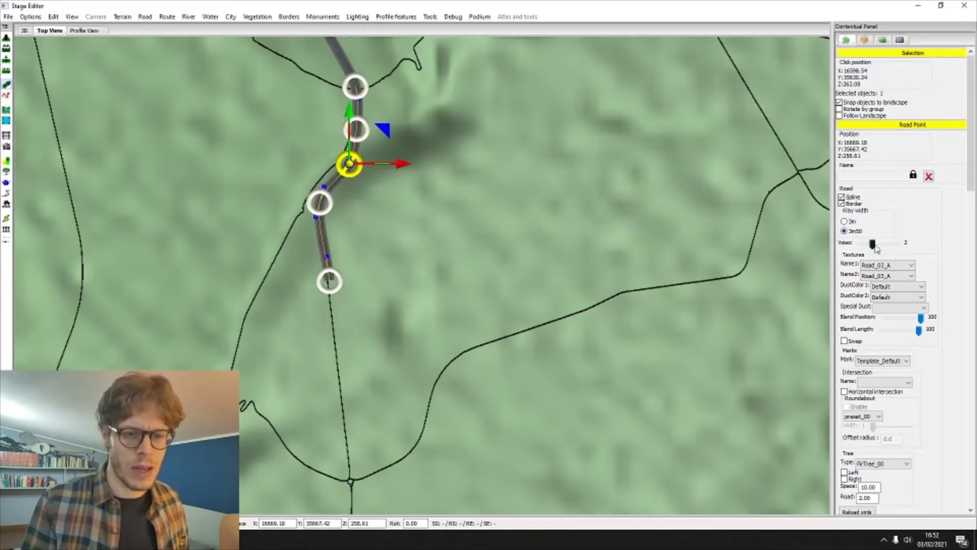
# Try lane counts (Voies) of 1, 3 and 4 on the whole road.
pyautogui.moveTo(873, 243); pyautogui.dragTo(862, 246)
pyautogui.scroll(3, 536, 250)
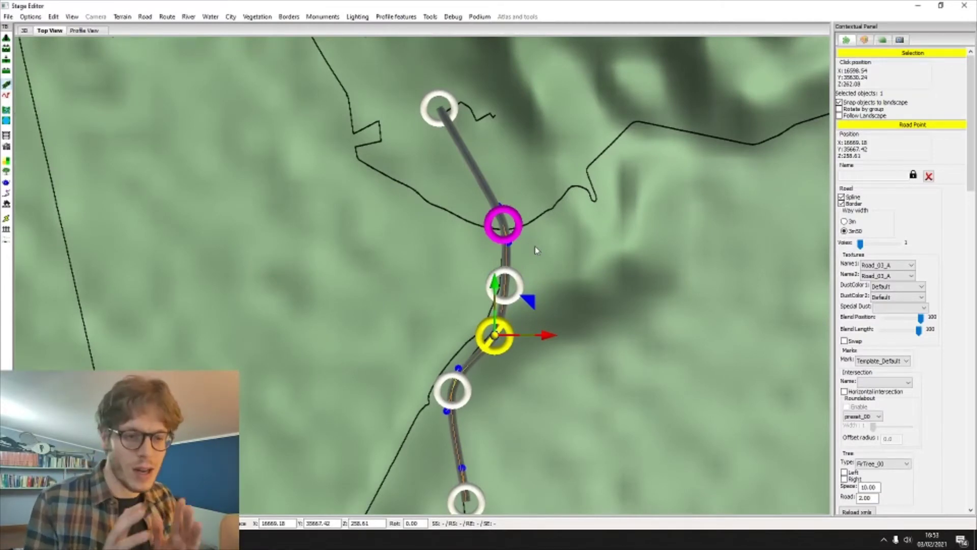
pyautogui.moveTo(862, 244); pyautogui.dragTo(890, 253)
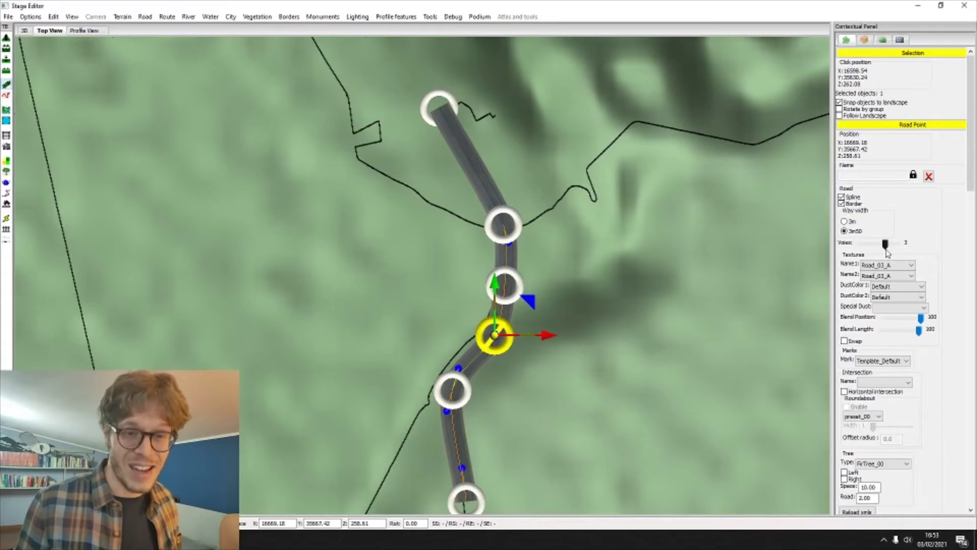
pyautogui.moveTo(885, 245); pyautogui.dragTo(910, 247)
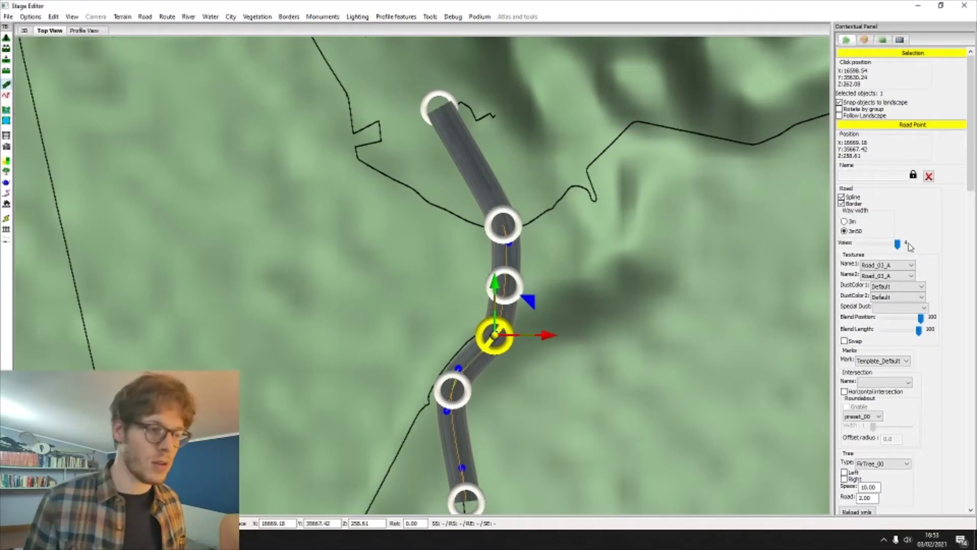
# Switch the way width to 3m and back to 3m50, and set the road's lane count to 2.
pyautogui.click(846, 222)
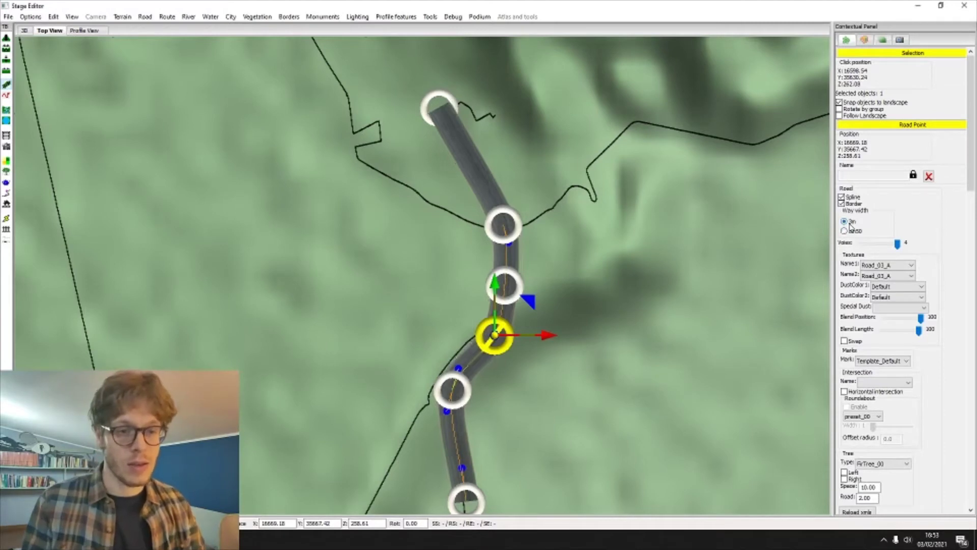
pyautogui.click(846, 231)
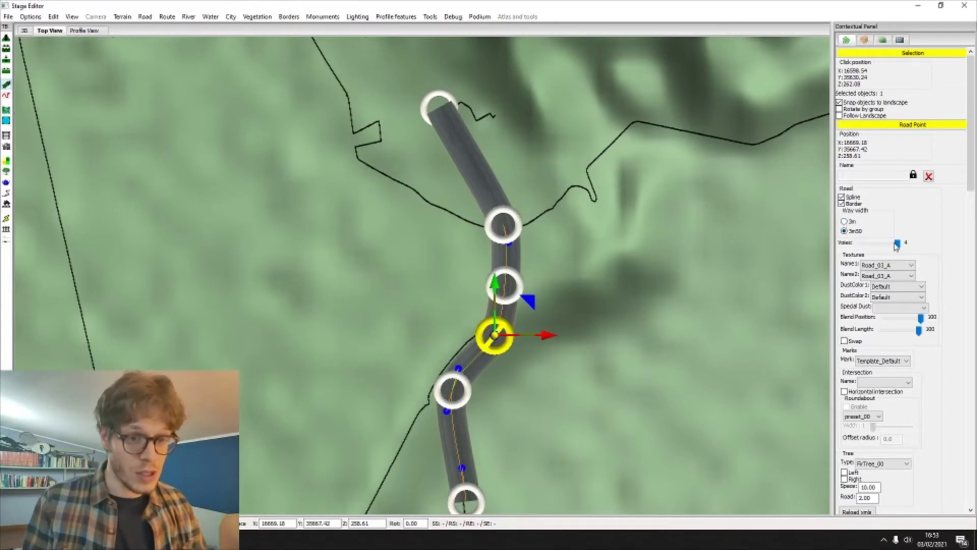
pyautogui.moveTo(896, 243); pyautogui.dragTo(875, 247)
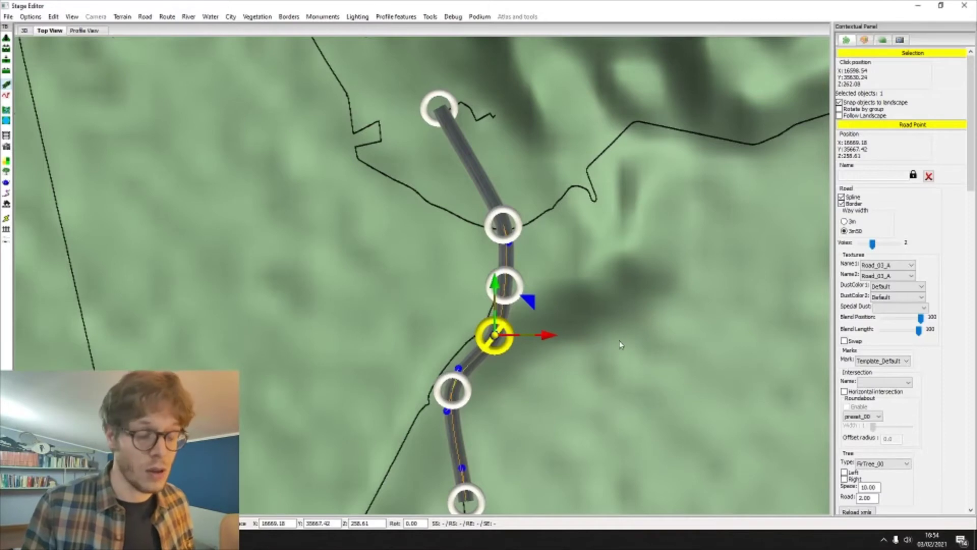
# Inspect the properties of the second and third road points to compare their settings.
pyautogui.moveTo(621, 341); pyautogui.dragTo(615, 272, button='middle')
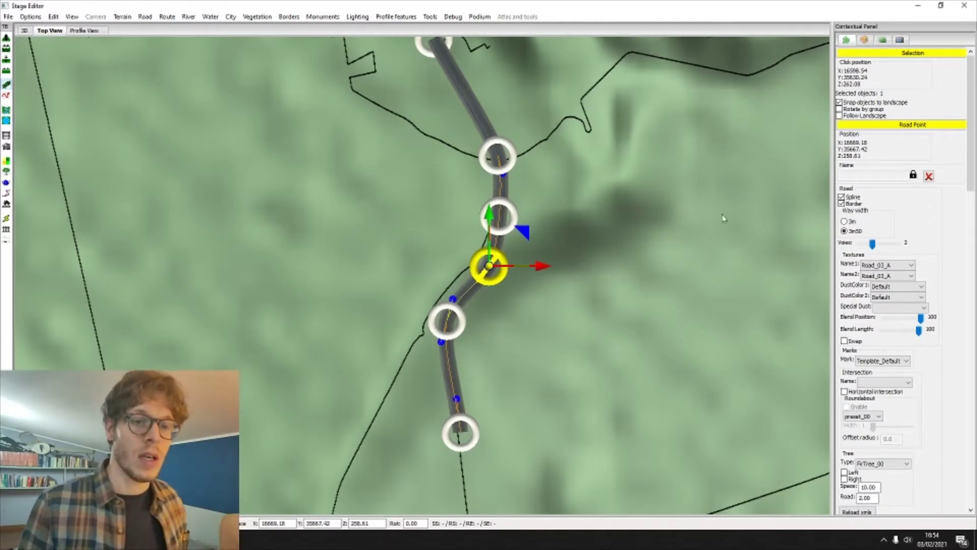
pyautogui.moveTo(585, 182); pyautogui.dragTo(586, 202, button='middle')
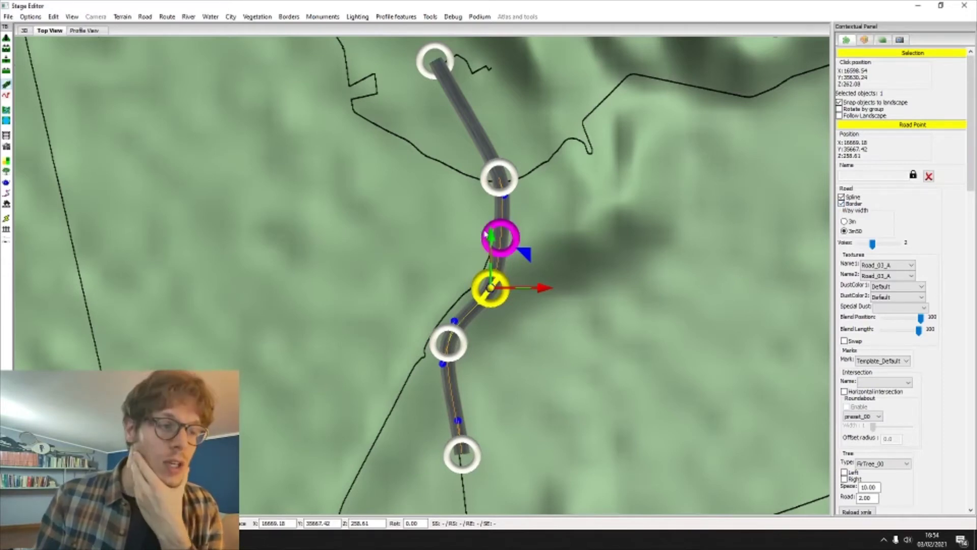
pyautogui.click(500, 237)
pyautogui.click(499, 176)
pyautogui.click(500, 237)
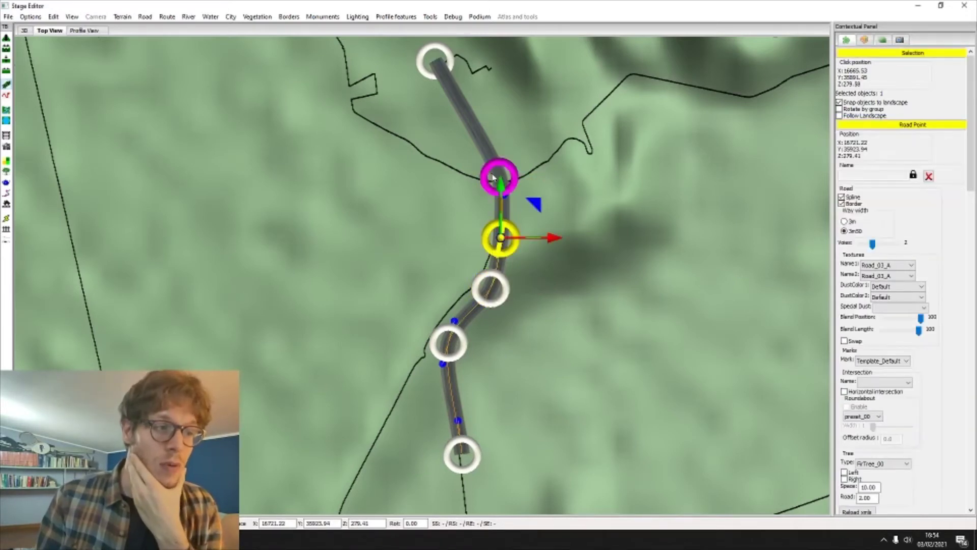
pyautogui.click(498, 176)
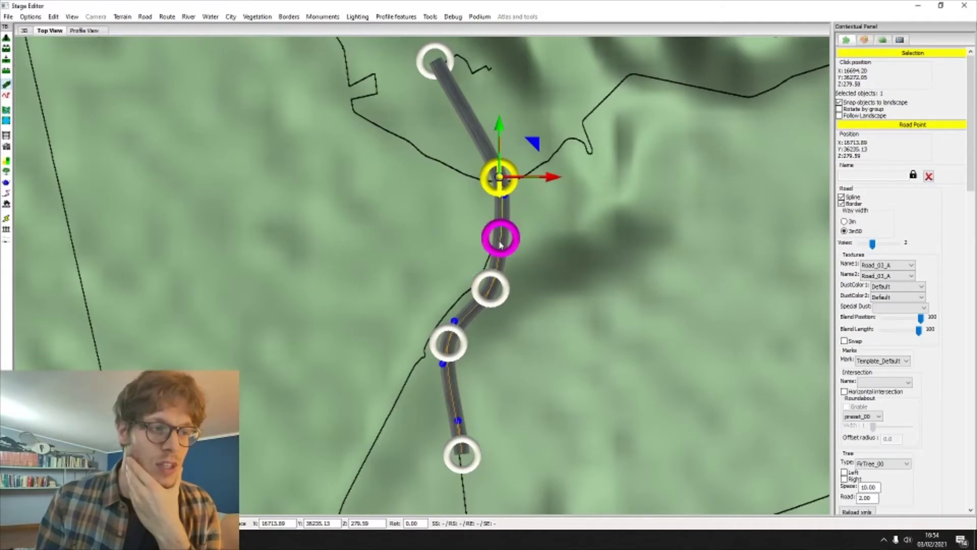
pyautogui.scroll(3, 499, 250)
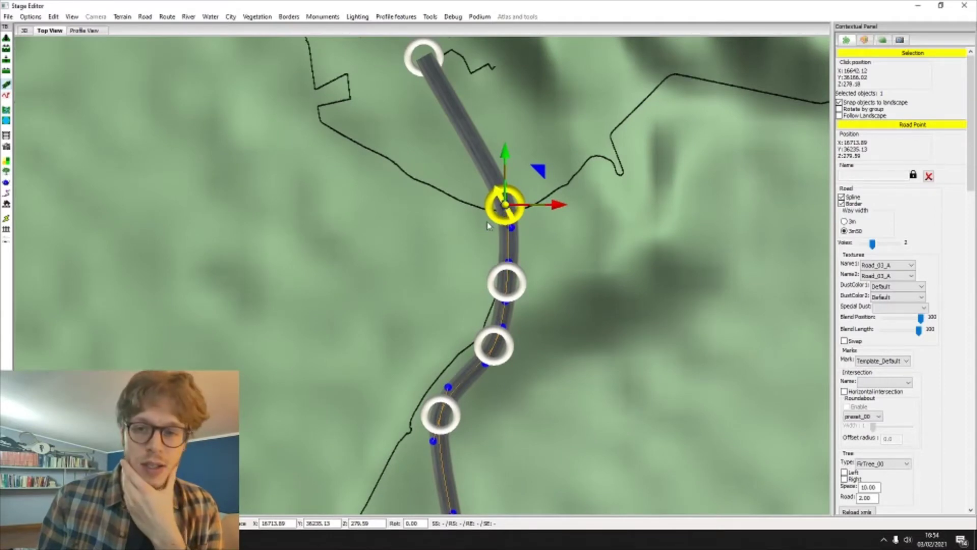
pyautogui.click(487, 288)
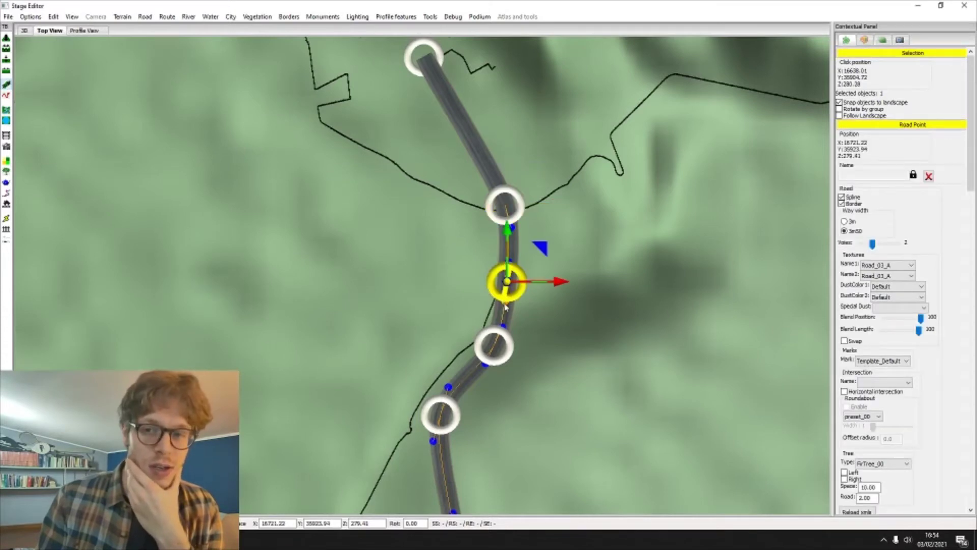
# Turn off the Spline option for the fifth road point and set its lane count to 1.
pyautogui.moveTo(505, 319); pyautogui.dragTo(548, 176, button='middle')
pyautogui.click(493, 265)
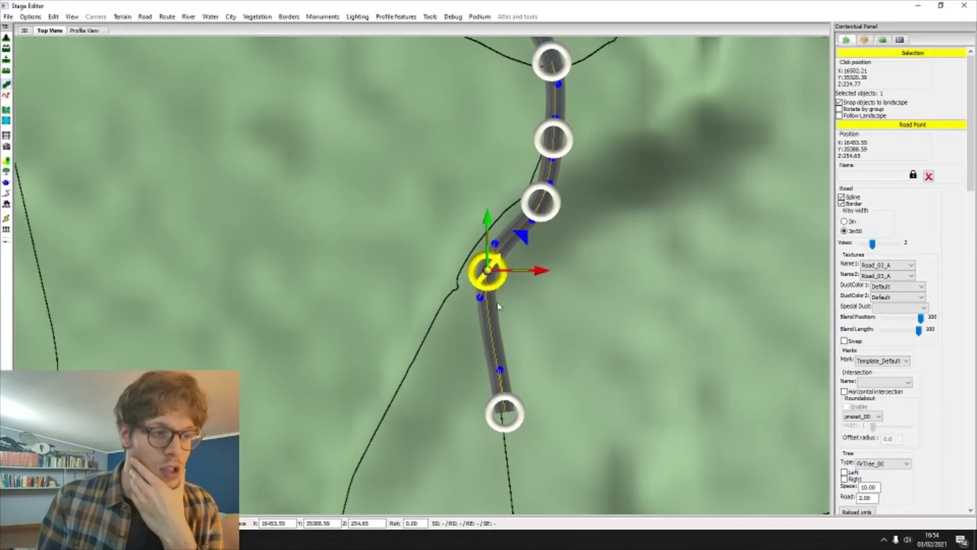
pyautogui.click(506, 289)
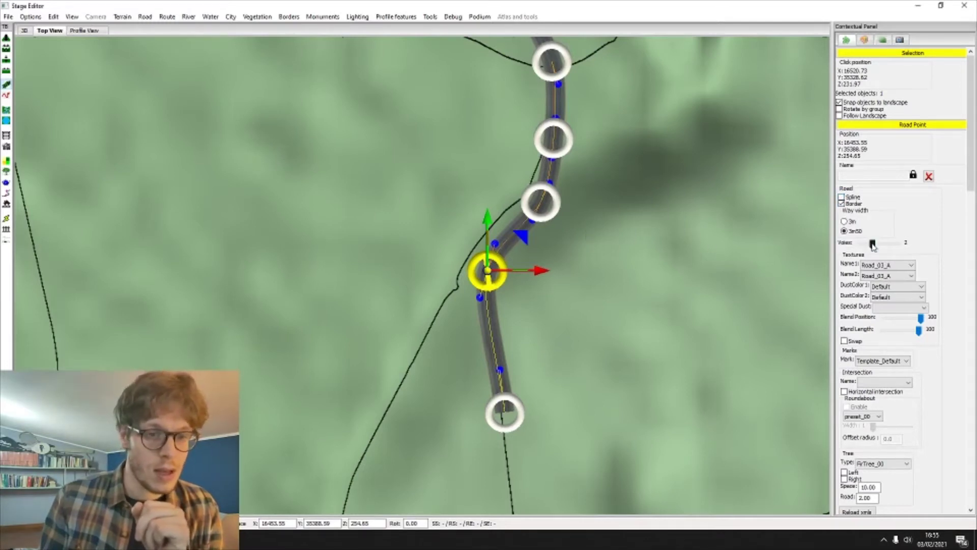
pyautogui.moveTo(872, 244); pyautogui.dragTo(859, 245)
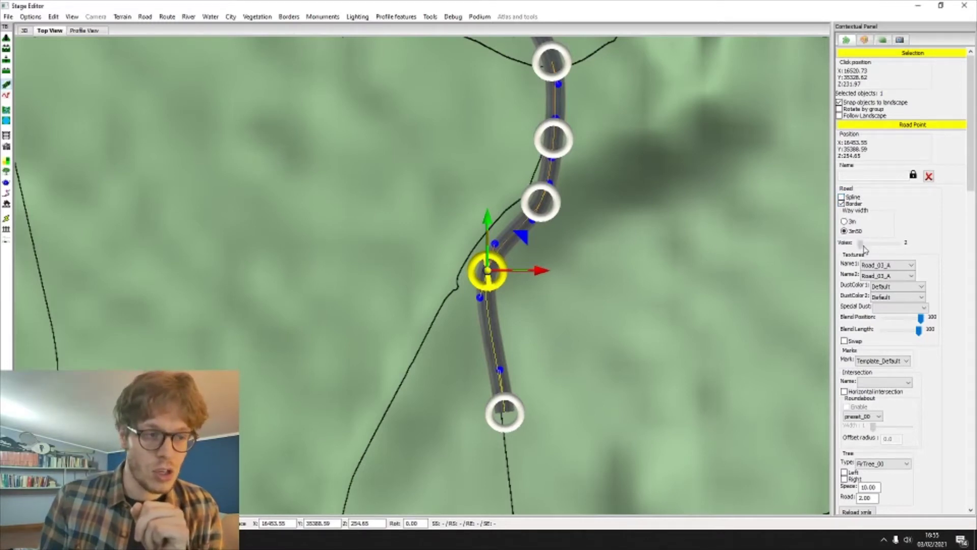
pyautogui.click(682, 305)
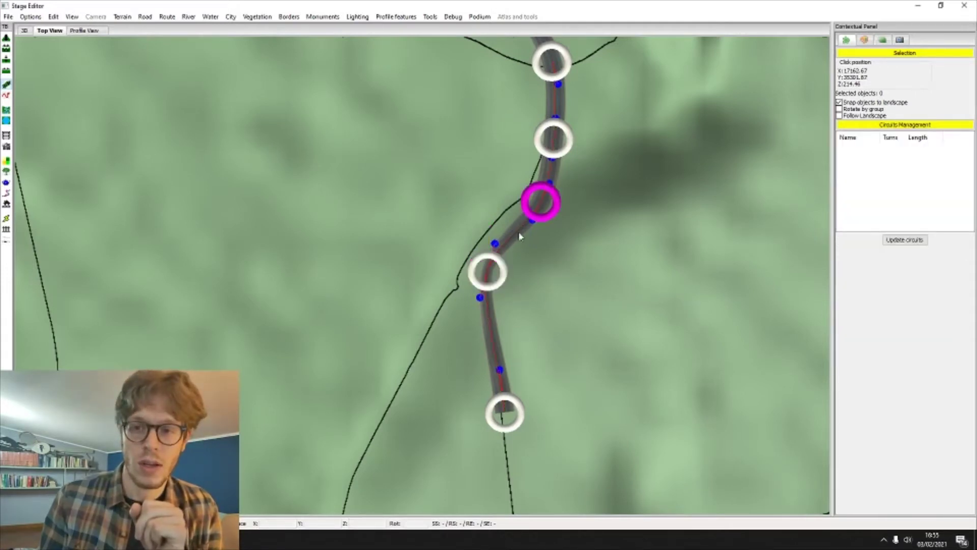
# Compare the Spline and lane settings of the fifth road point with those of the fourth.
pyautogui.click(497, 289)
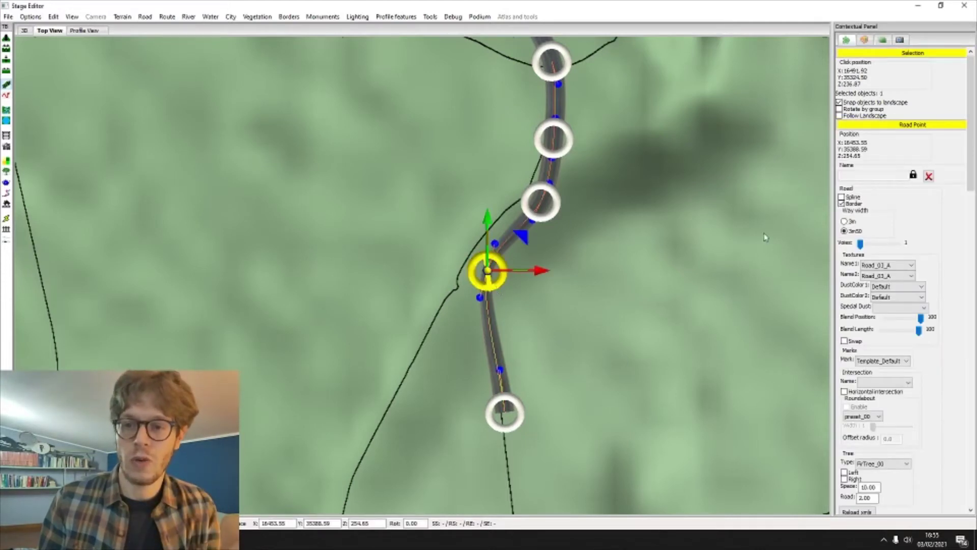
pyautogui.click(842, 197)
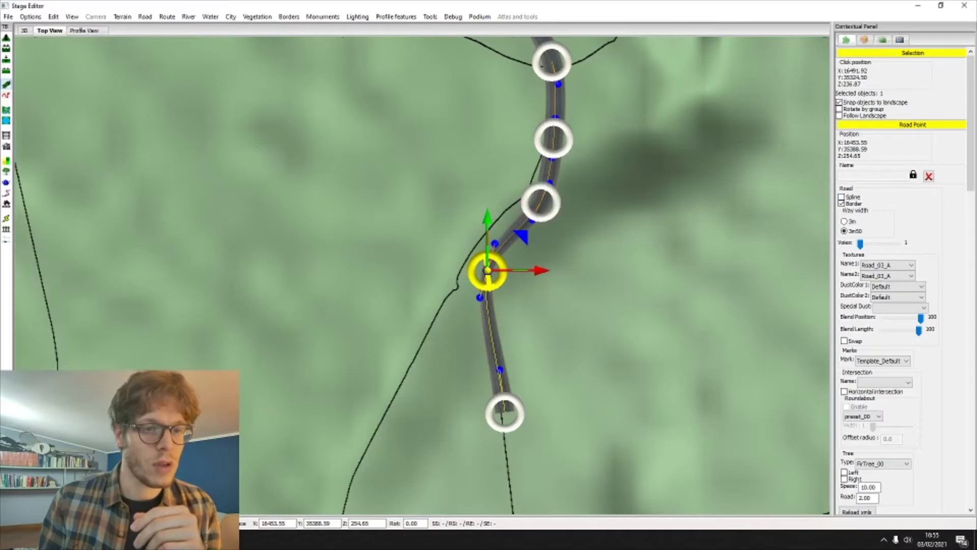
pyautogui.click(671, 199)
pyautogui.click(574, 203)
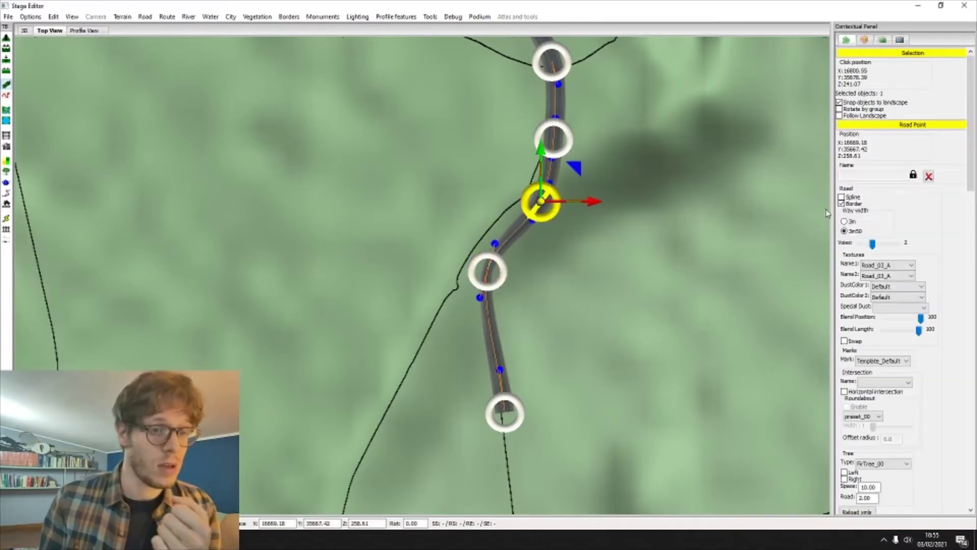
pyautogui.click(686, 216)
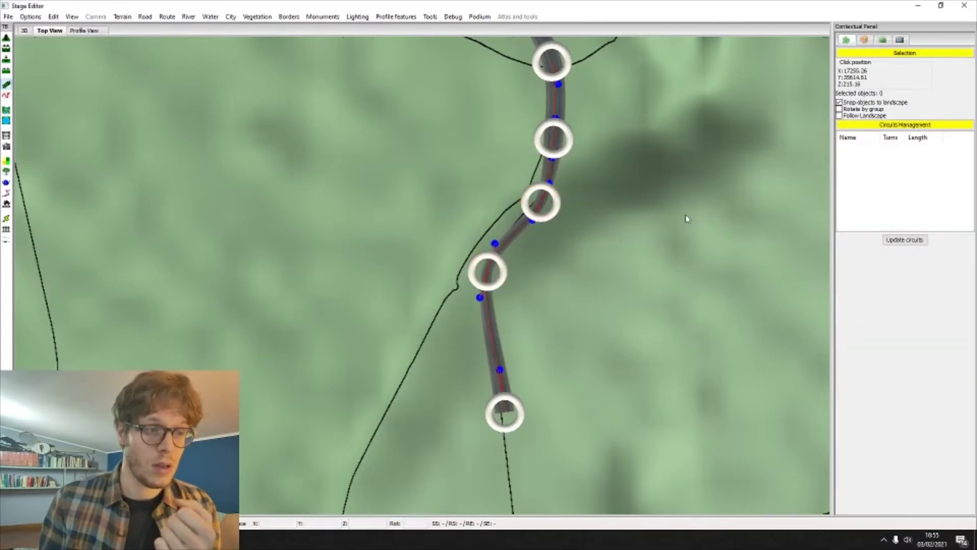
# Set the lane count to 1 at the second road point, on the track junction, and select the third point.
pyautogui.press('Up')
pyautogui.click(543, 120)
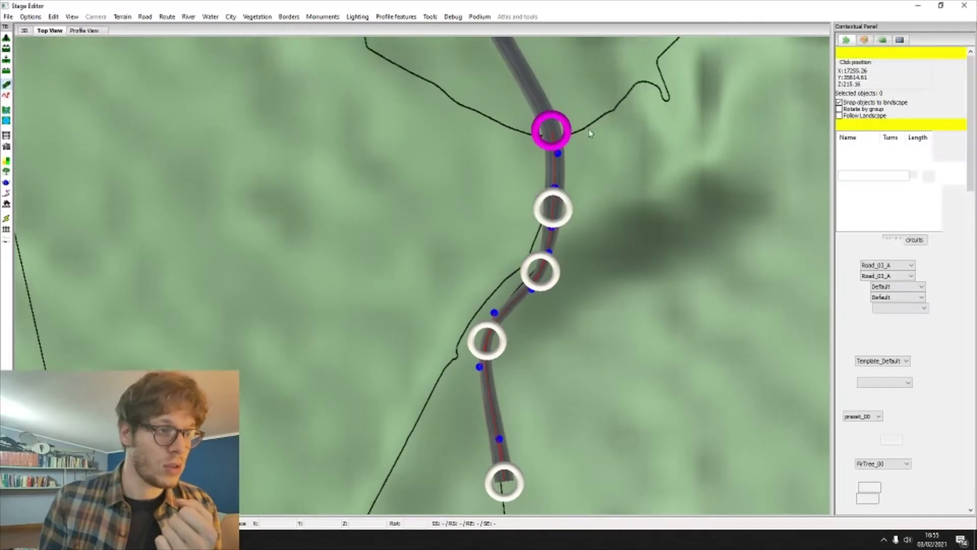
pyautogui.moveTo(873, 248); pyautogui.dragTo(860, 244)
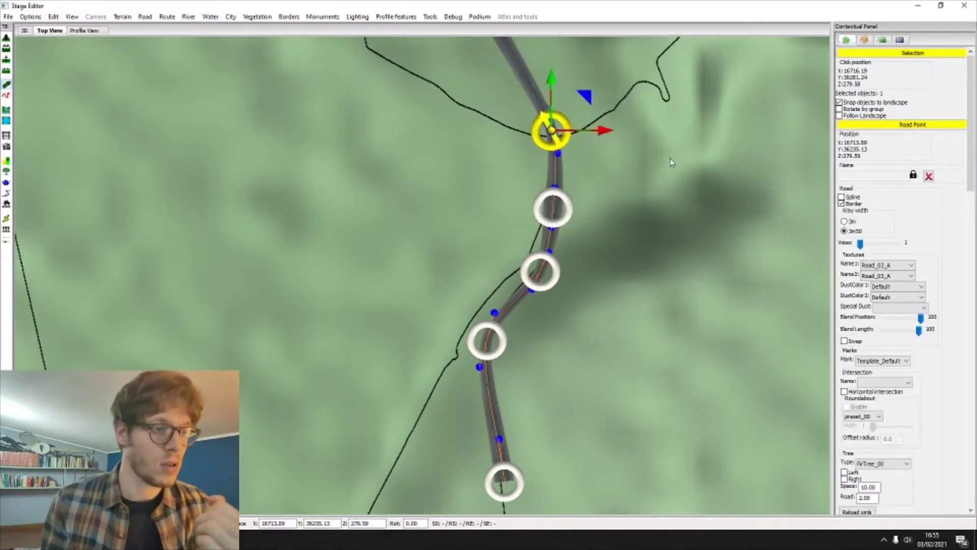
pyautogui.click(618, 223)
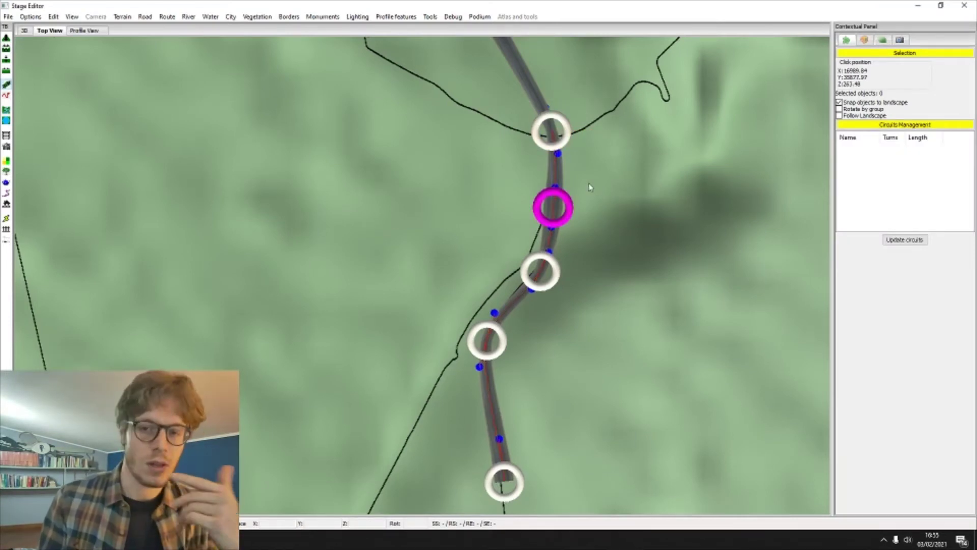
pyautogui.click(555, 204)
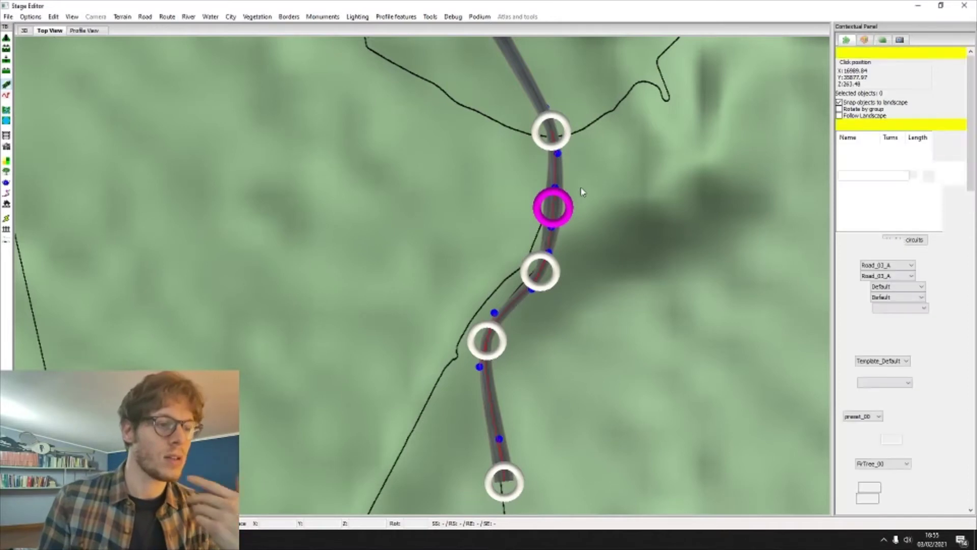
# Inspect the Spline, width and lane settings of the third road point, just below the track junction.
pyautogui.click(842, 198)
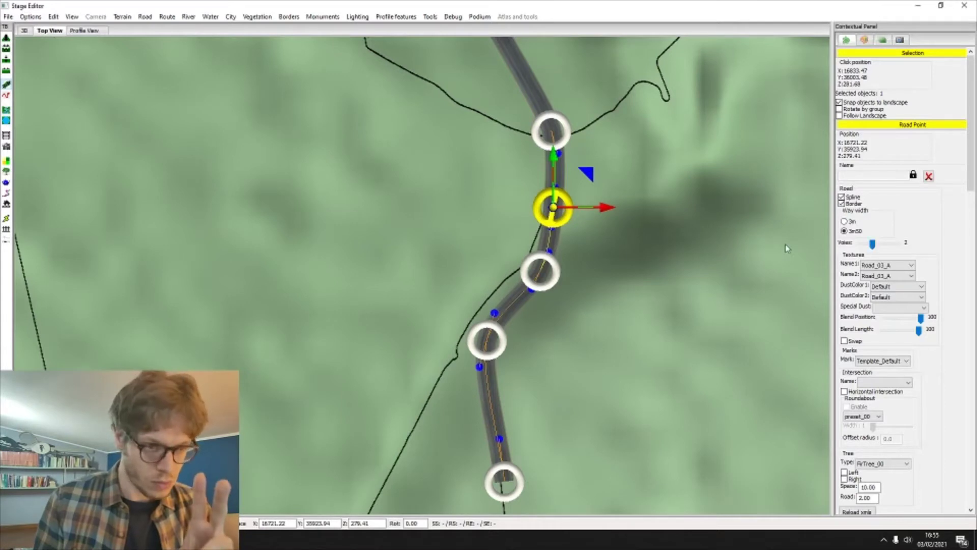
pyautogui.click(609, 209)
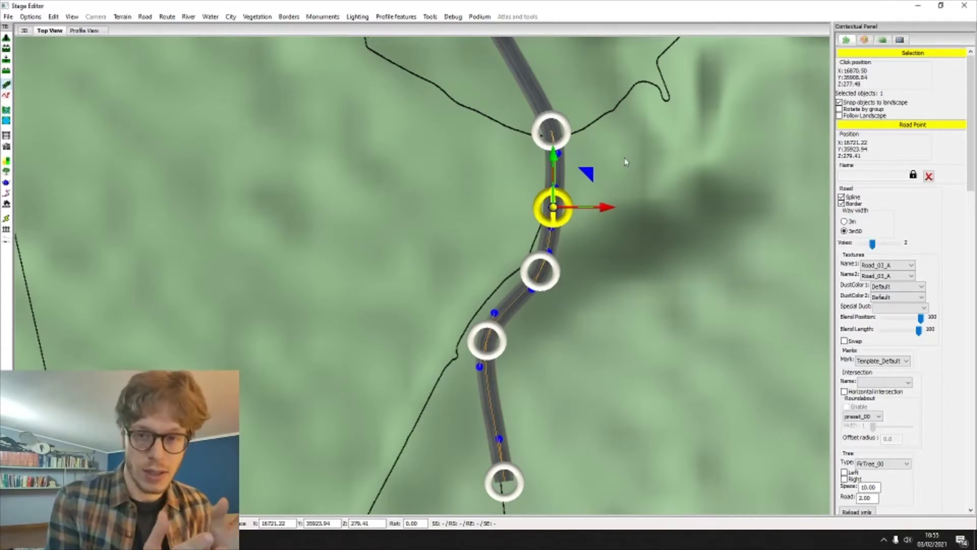
pyautogui.click(629, 162)
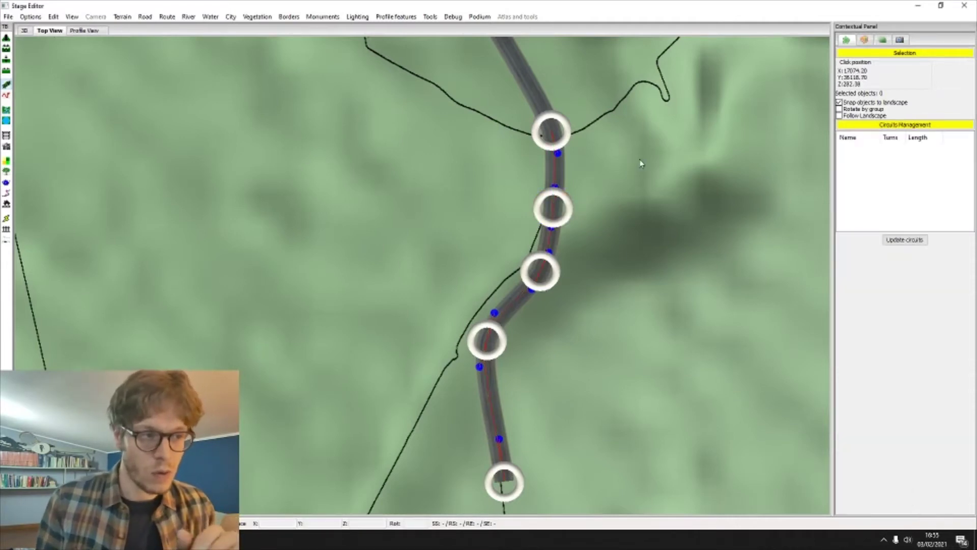
pyautogui.click(582, 209)
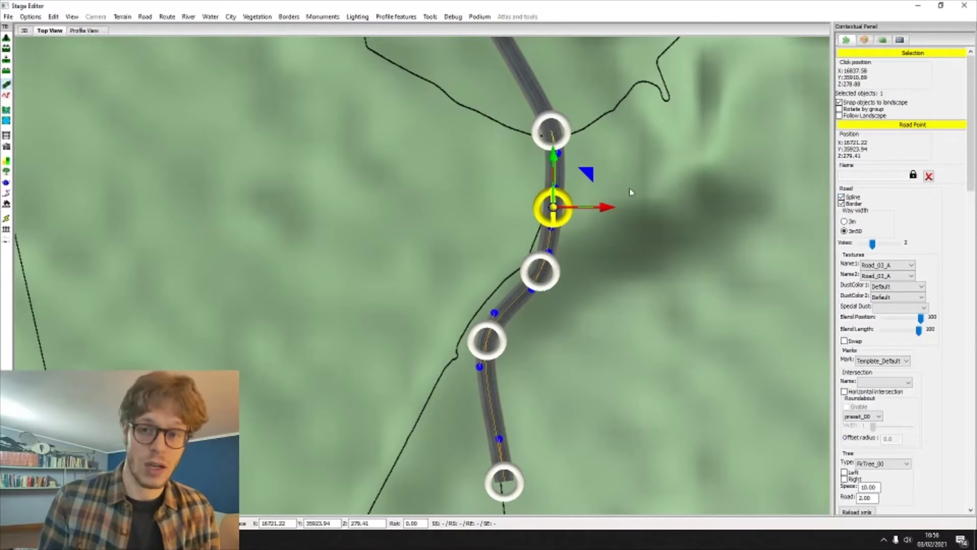
# Extend the road from its southern end point along the straight track, adding one point midway and one at the next track junction.
pyautogui.moveTo(641, 224); pyautogui.dragTo(636, 364, button='middle')
pyautogui.click(514, 339)
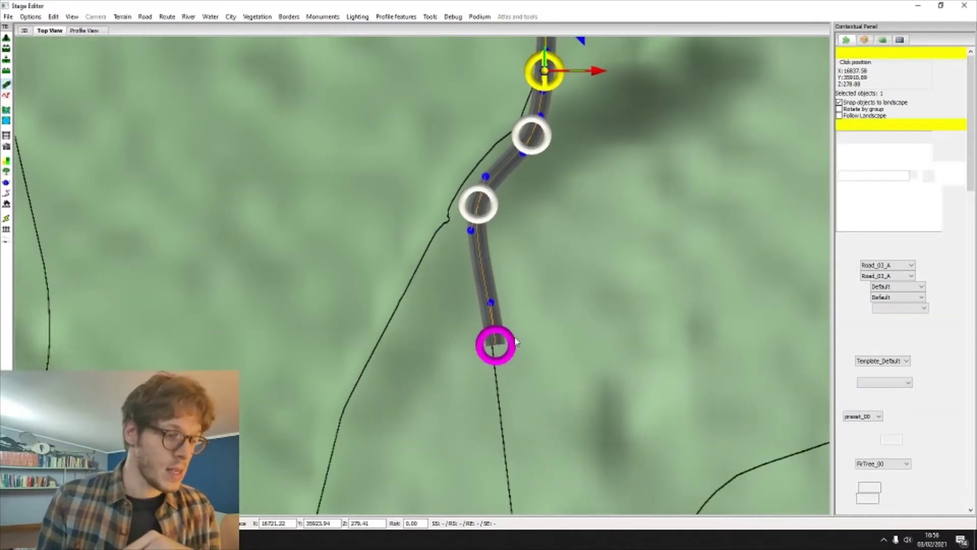
pyautogui.moveTo(500, 402); pyautogui.dragTo(490, 208, button='middle')
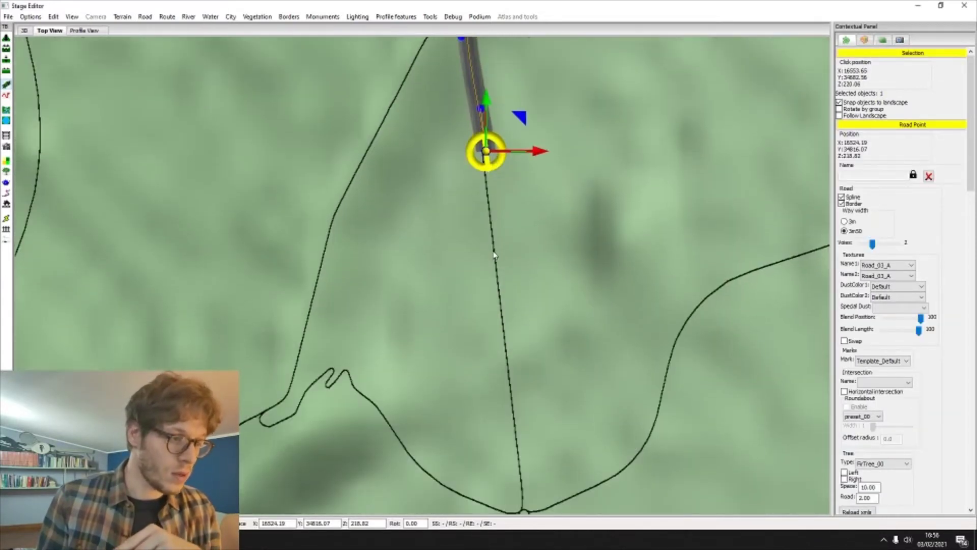
pyautogui.click(509, 386)
pyautogui.moveTo(510, 388); pyautogui.dragTo(508, 273, button='middle')
pyautogui.click(522, 390)
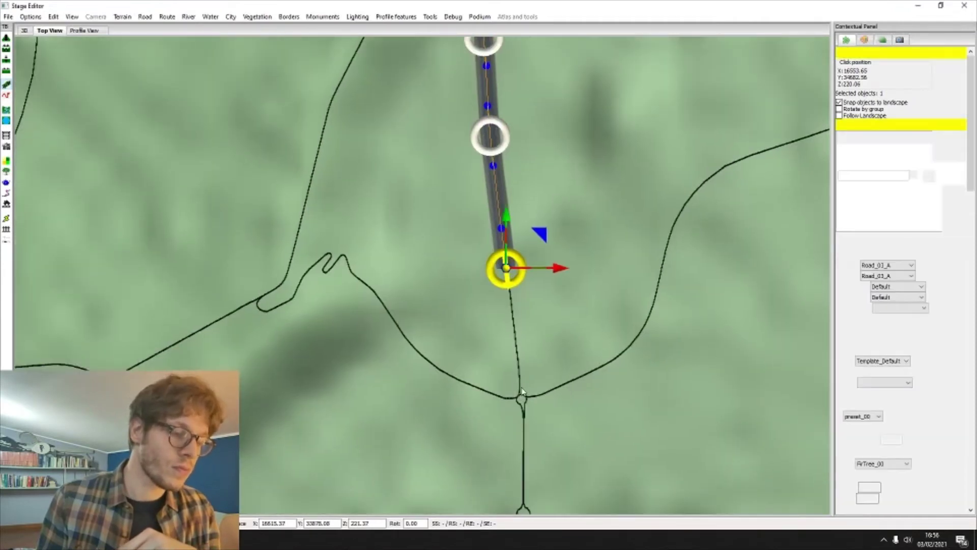
# Continue the road south of the track junction with further points, following the GPX track towards and around the eastward bend.
pyautogui.moveTo(522, 391); pyautogui.dragTo(515, 242, button='middle')
pyautogui.click(512, 363)
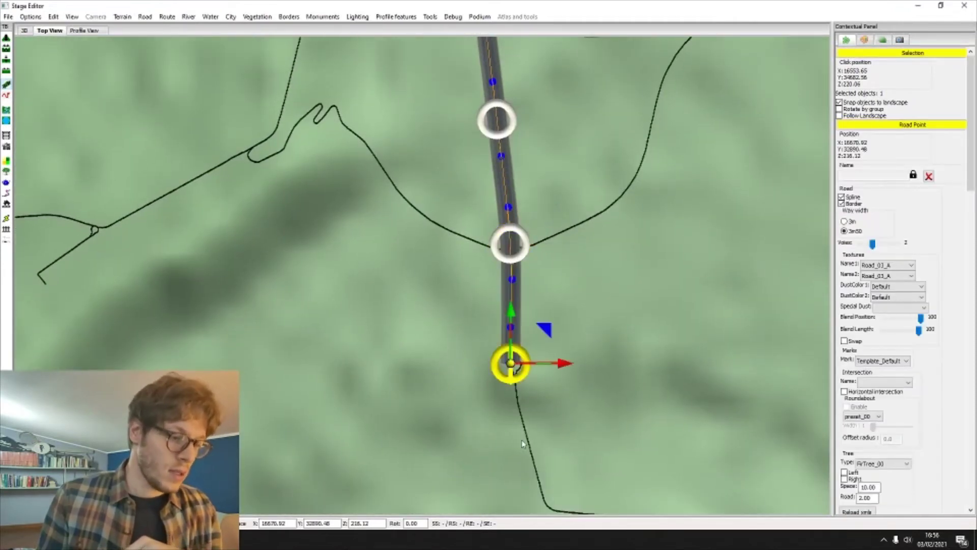
pyautogui.click(524, 446)
pyautogui.moveTo(526, 447); pyautogui.dragTo(505, 317, button='middle')
pyautogui.click(526, 373)
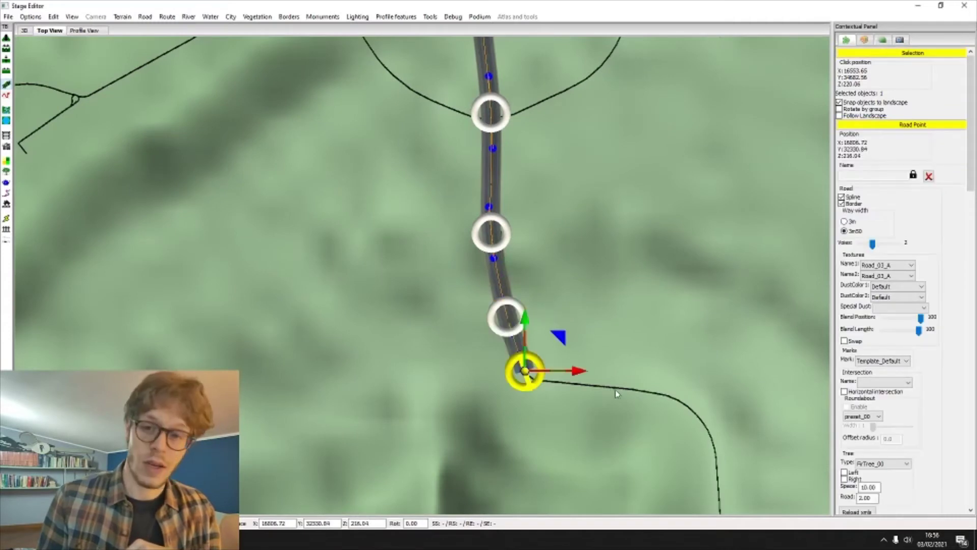
pyautogui.click(658, 391)
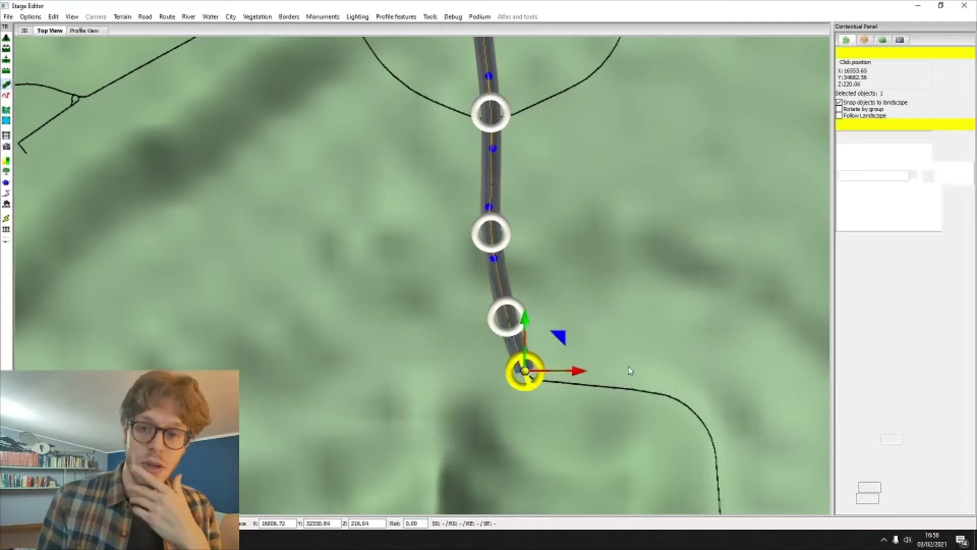
pyautogui.click(717, 453)
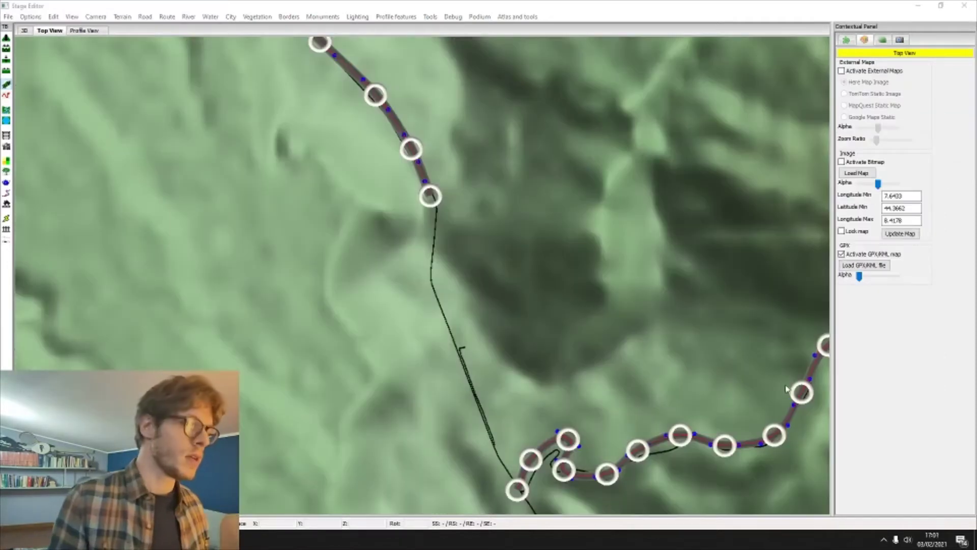
# Extend the unfinished northern road down the track with two points and join it to the end point of the winding road.
pyautogui.click(431, 196)
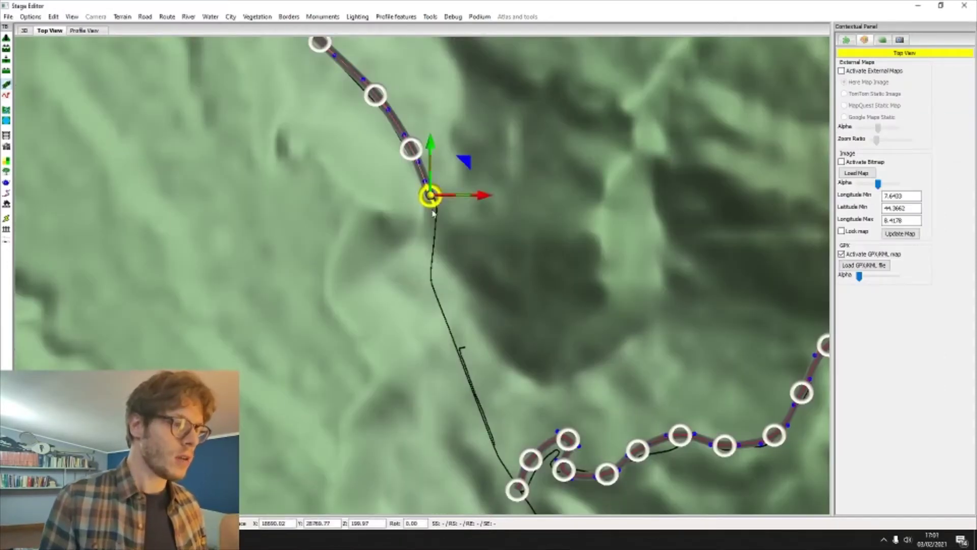
pyautogui.click(430, 268)
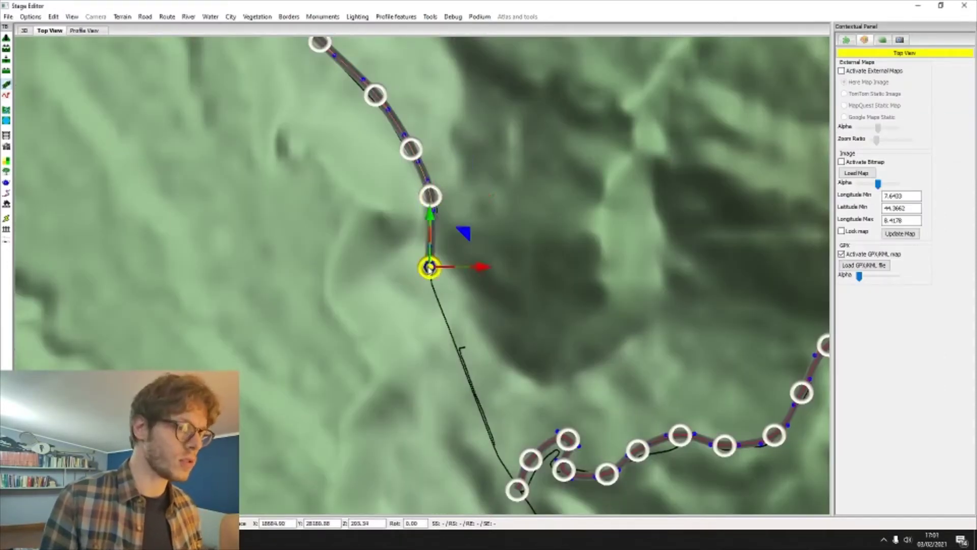
pyautogui.click(444, 310)
pyautogui.moveTo(444, 311); pyautogui.dragTo(401, 209, button='middle')
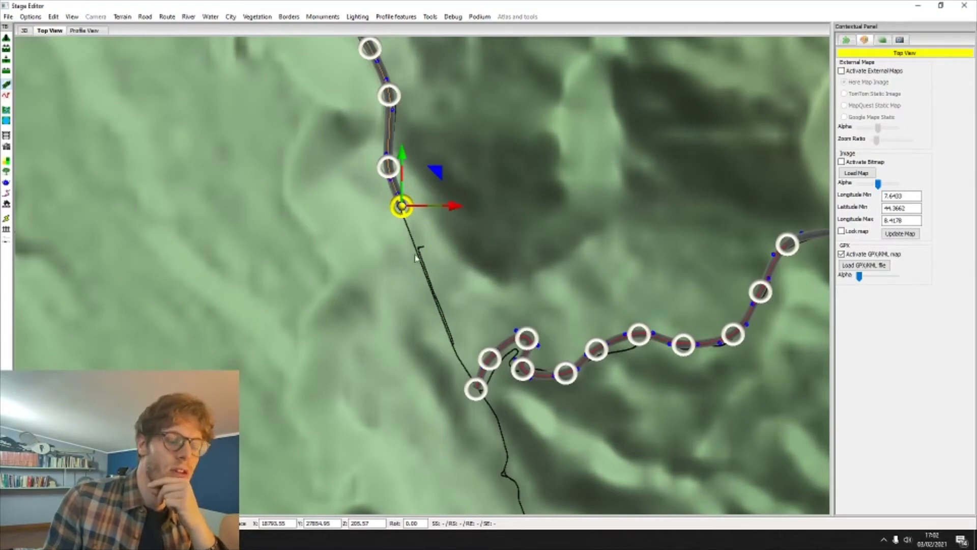
pyautogui.scroll(-3, 417, 260)
pyautogui.click(461, 307)
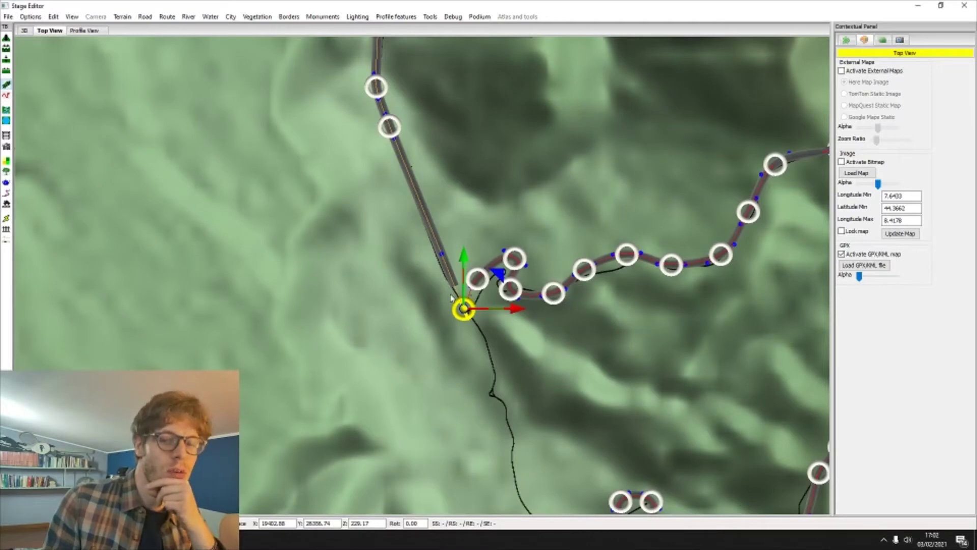
# Examine the long straight segment by selecting the road point at its upper end and the junction point at its lower end.
pyautogui.click(389, 126)
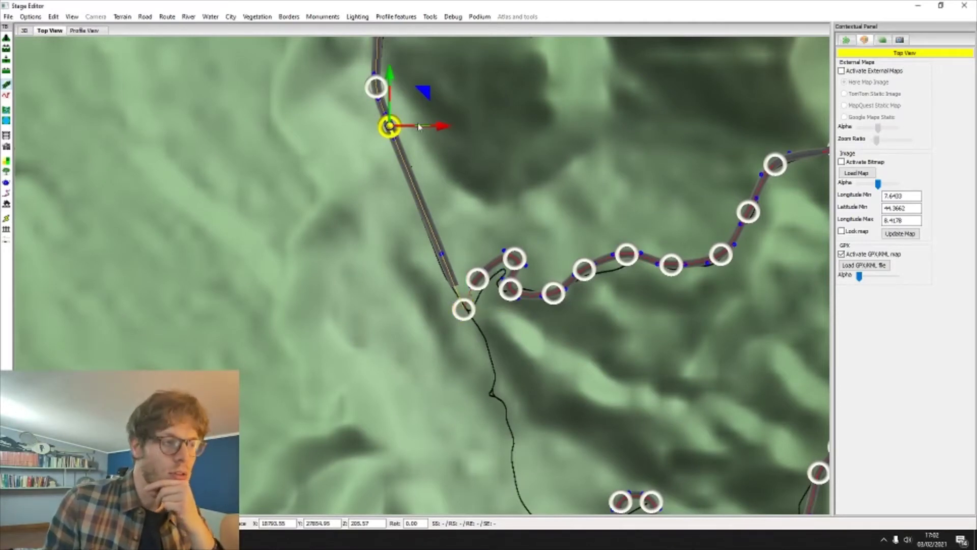
pyautogui.click(341, 179)
pyautogui.click(391, 146)
pyautogui.click(391, 148)
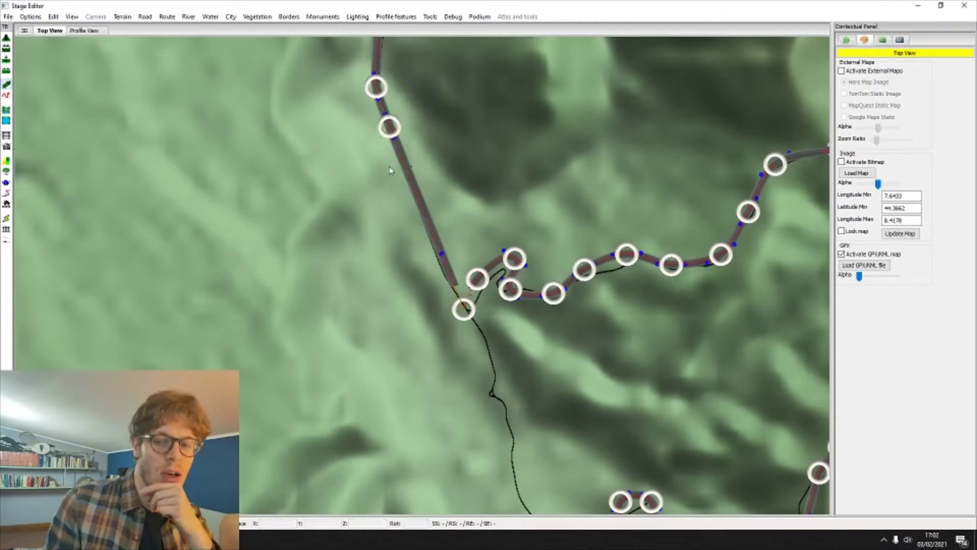
pyautogui.click(391, 148)
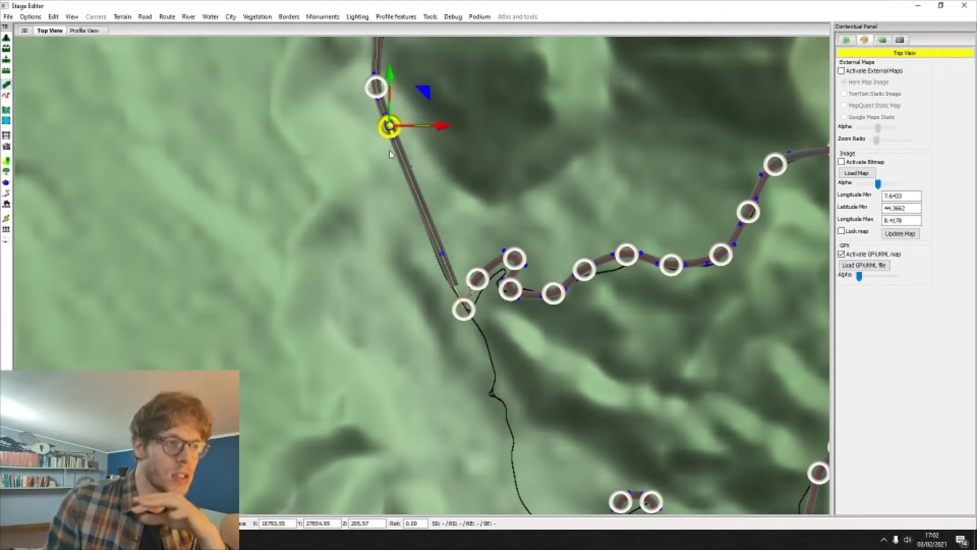
pyautogui.click(386, 146)
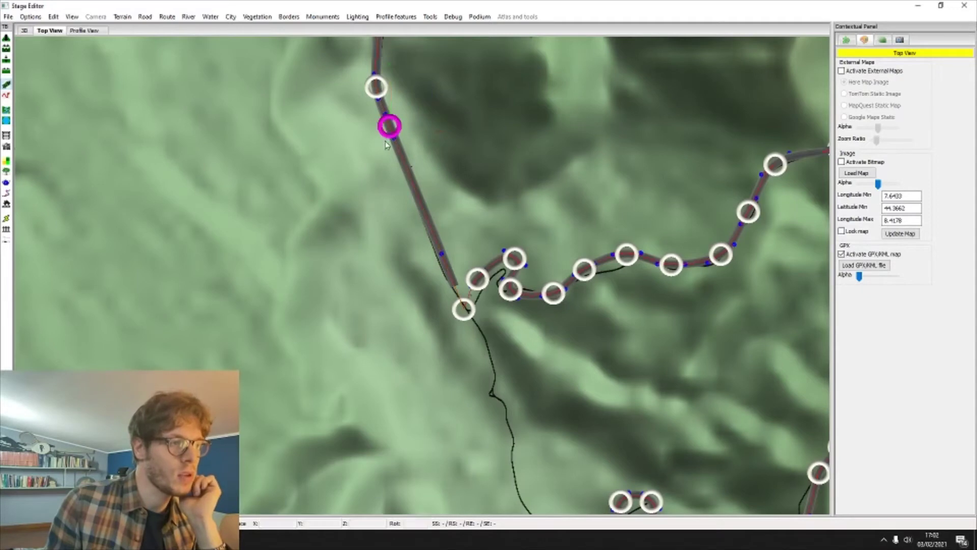
pyautogui.click(384, 145)
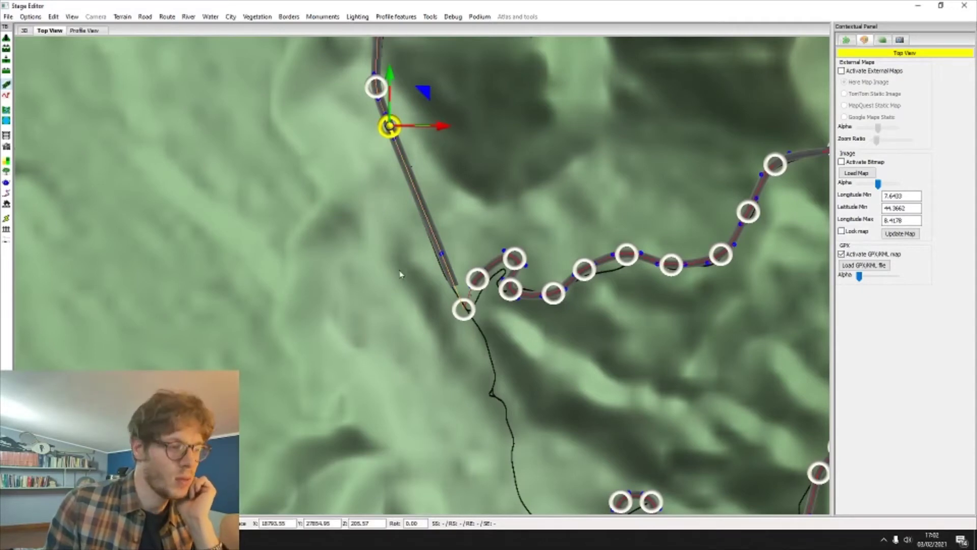
pyautogui.click(455, 325)
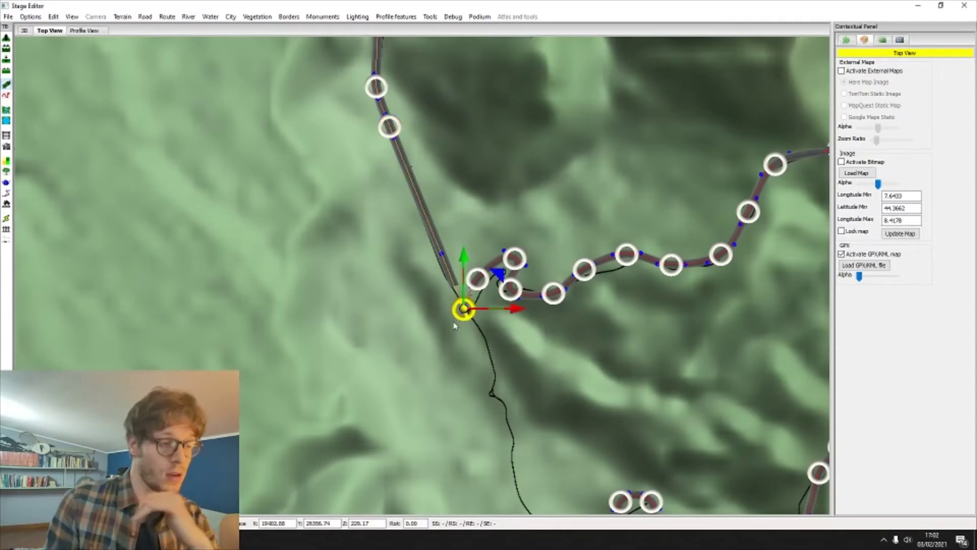
pyautogui.click(397, 133)
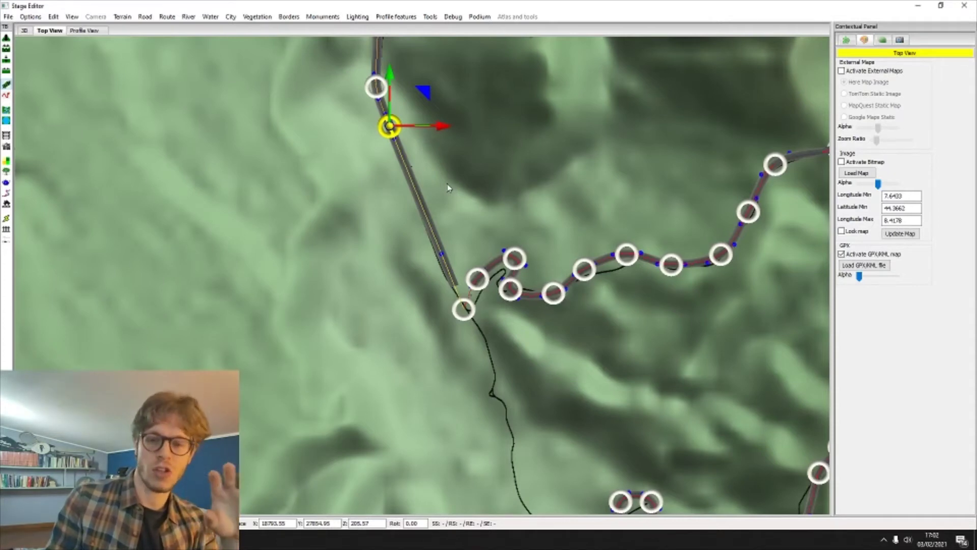
# Insert three evenly spaced intermediate road points along the long straight segment above the junction.
pyautogui.moveTo(458, 190); pyautogui.dragTo(460, 225, button='middle')
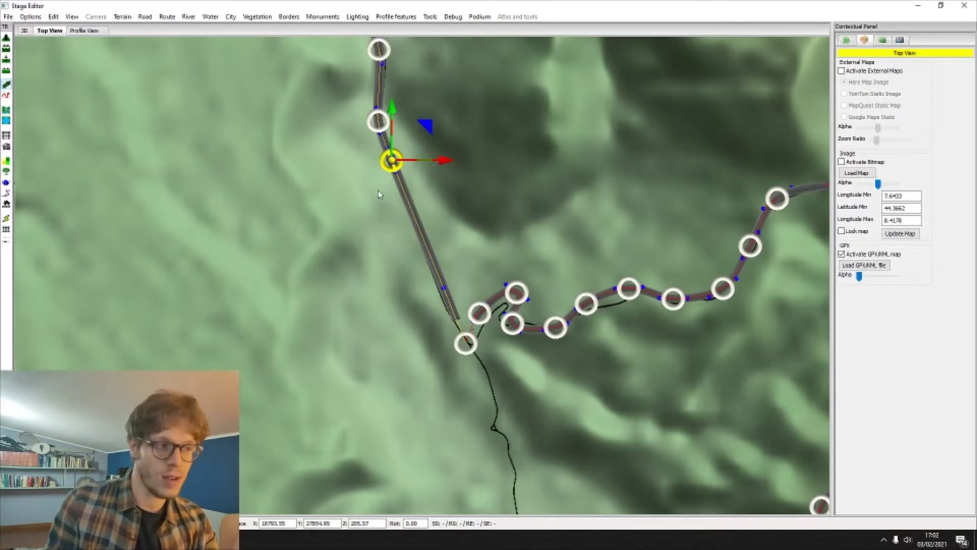
pyautogui.click(405, 200)
pyautogui.click(420, 236)
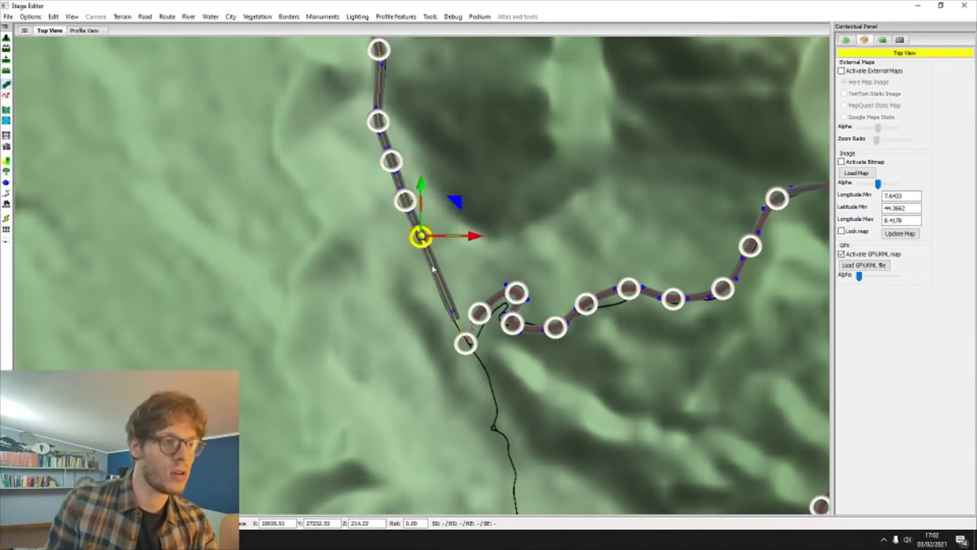
pyautogui.click(435, 276)
# Branch the road from the junction point southwards along the track with two new road points, and end the selection.
pyautogui.click(465, 342)
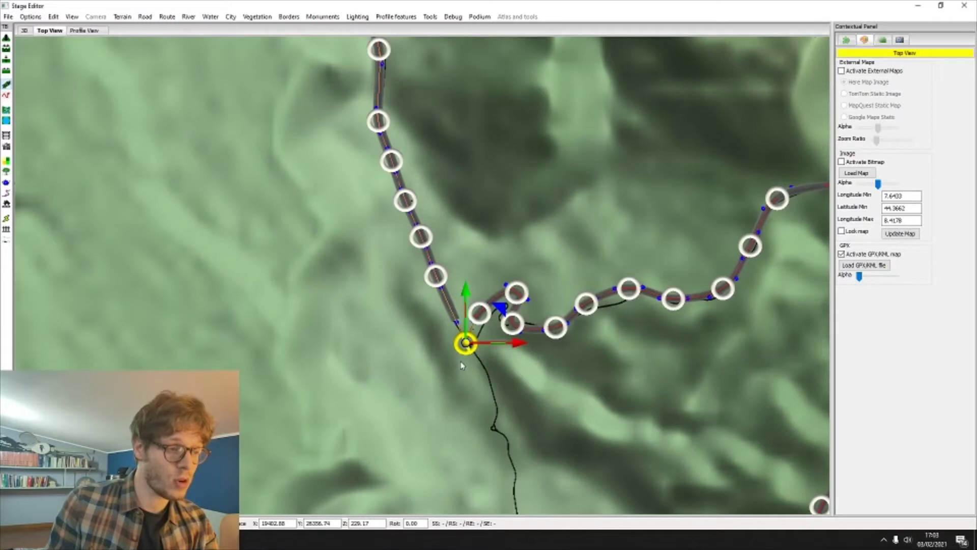
pyautogui.click(497, 388)
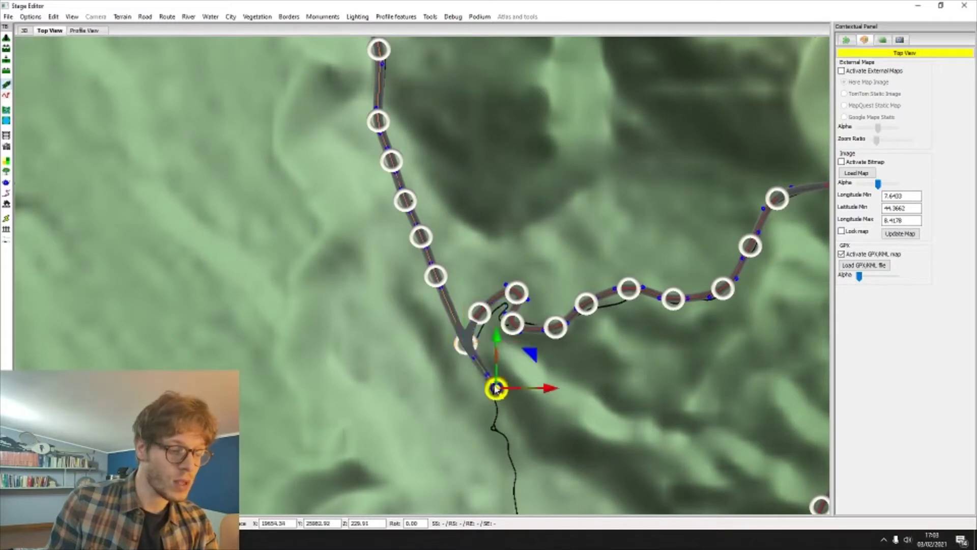
pyautogui.click(496, 437)
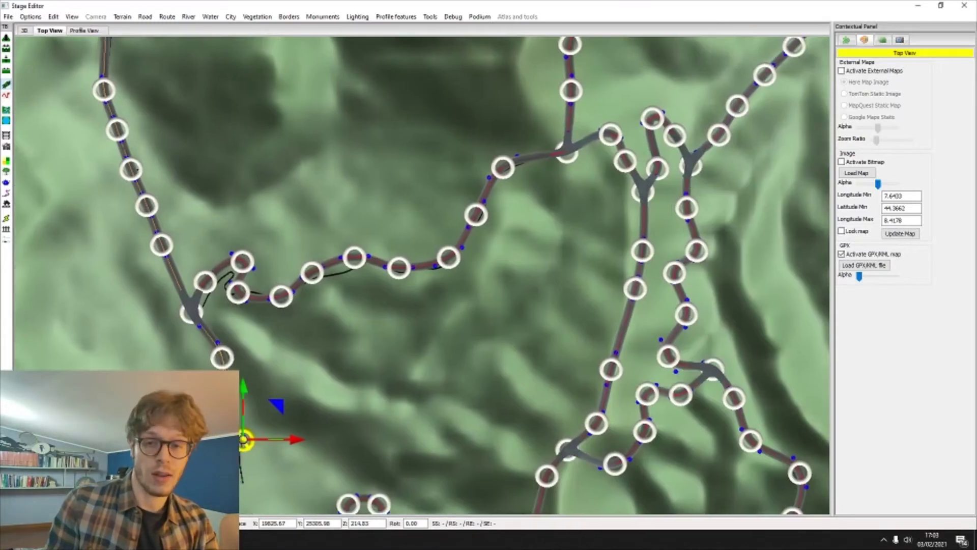
pyautogui.press('Escape')
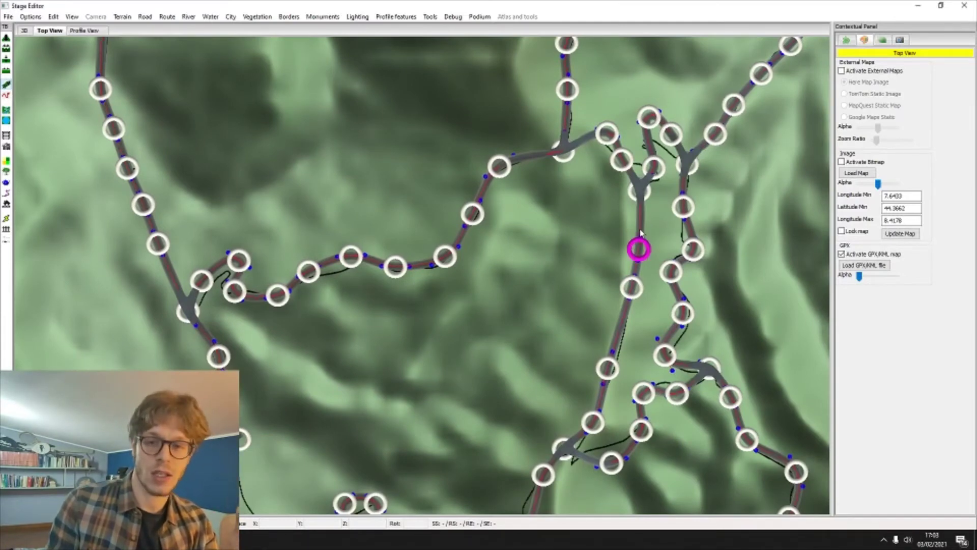
# Survey the road network and its junctions, following the straight diagonal road up to the fork.
pyautogui.moveTo(640, 233); pyautogui.dragTo(531, 328, button='middle')
pyautogui.scroll(1, 603, 252)
pyautogui.scroll(-3, 603, 254)
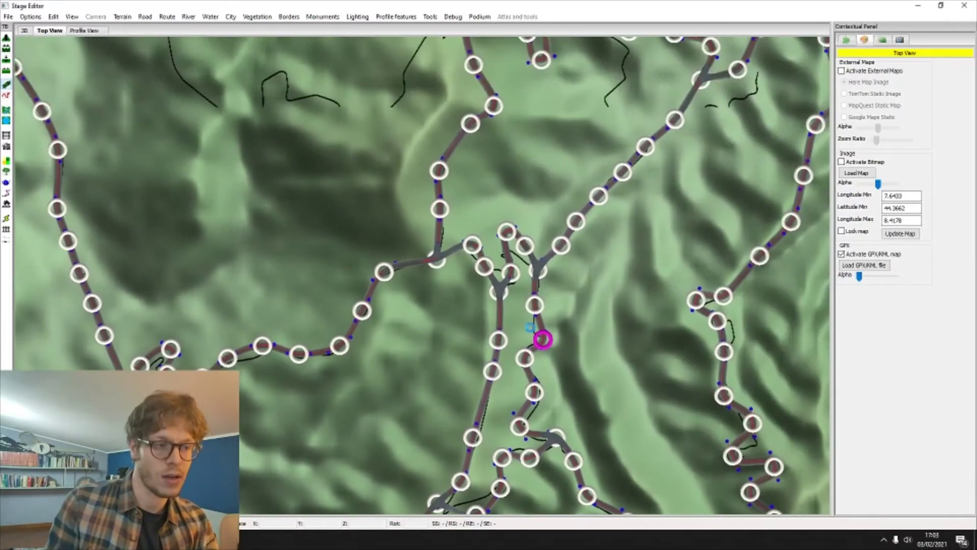
pyautogui.scroll(-2, 531, 329)
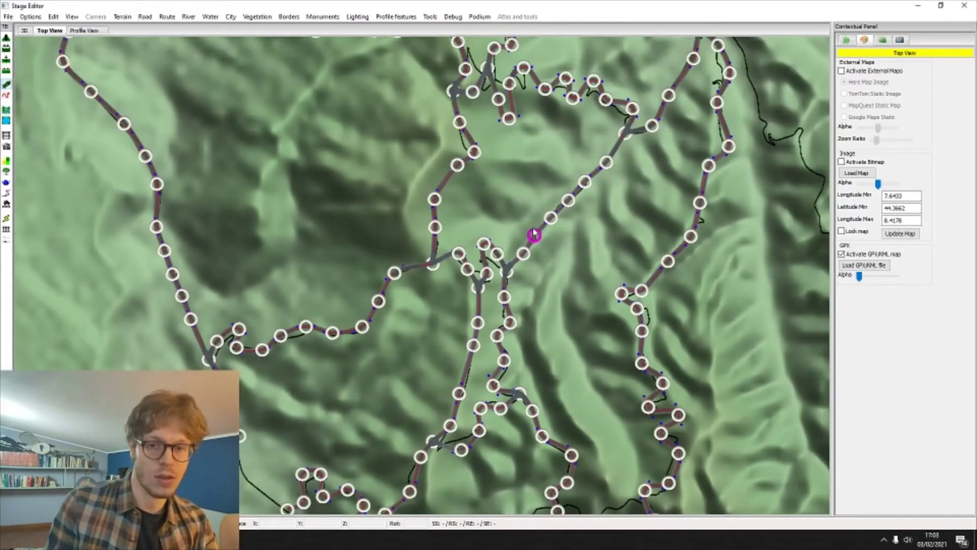
pyautogui.moveTo(534, 235); pyautogui.dragTo(469, 295, button='middle')
pyautogui.scroll(1, 477, 281)
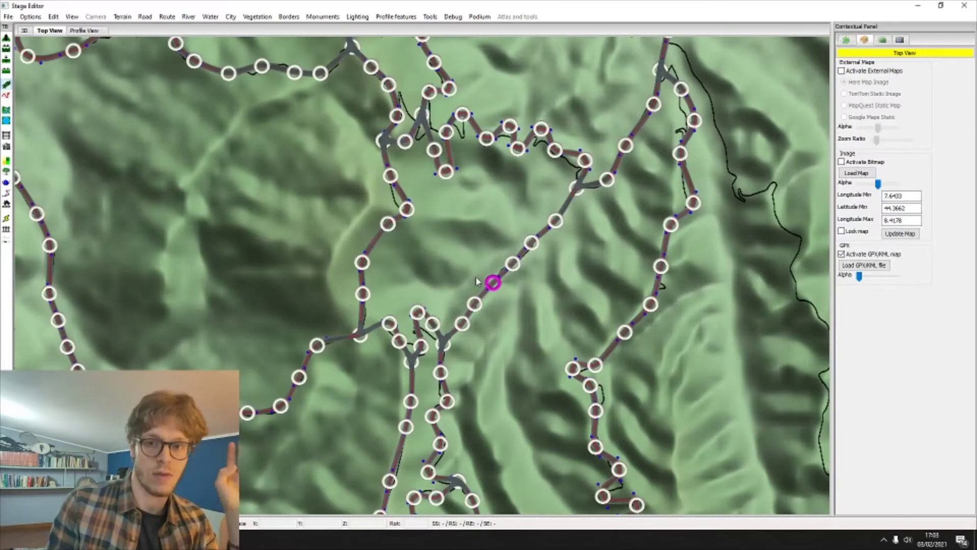
pyautogui.scroll(1, 506, 273)
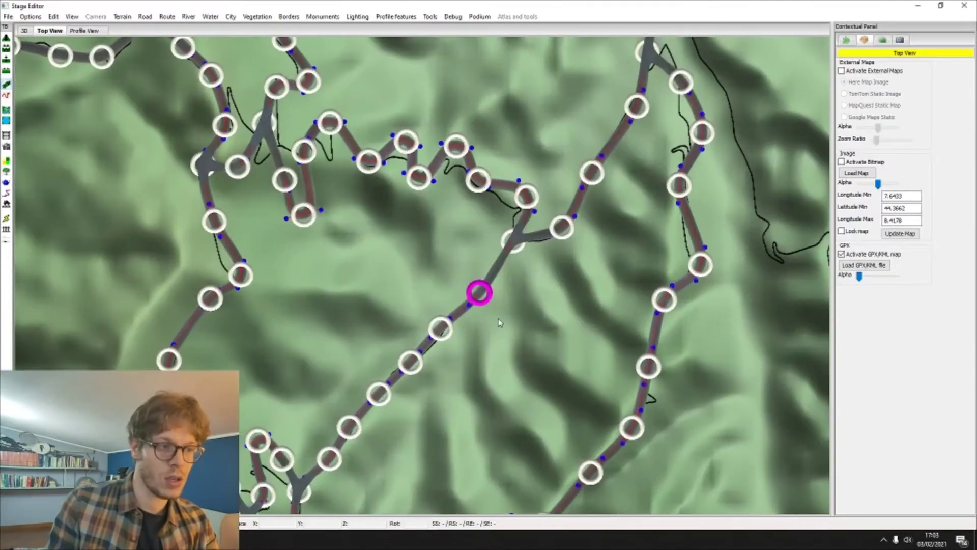
# Examine the spacing of the road points on the straight diagonal road leading up to the fork.
pyautogui.click(481, 295)
pyautogui.click(439, 328)
pyautogui.click(479, 292)
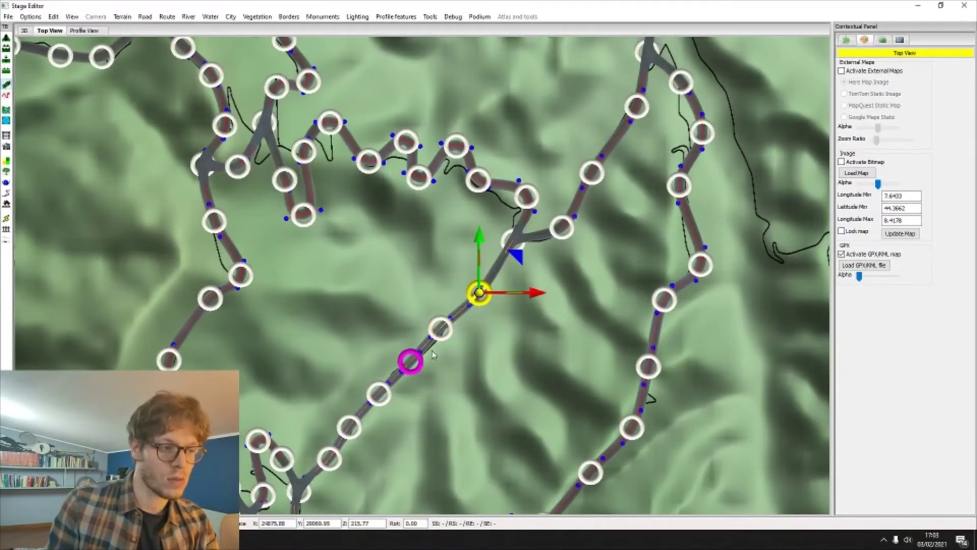
pyautogui.click(409, 360)
pyautogui.click(479, 292)
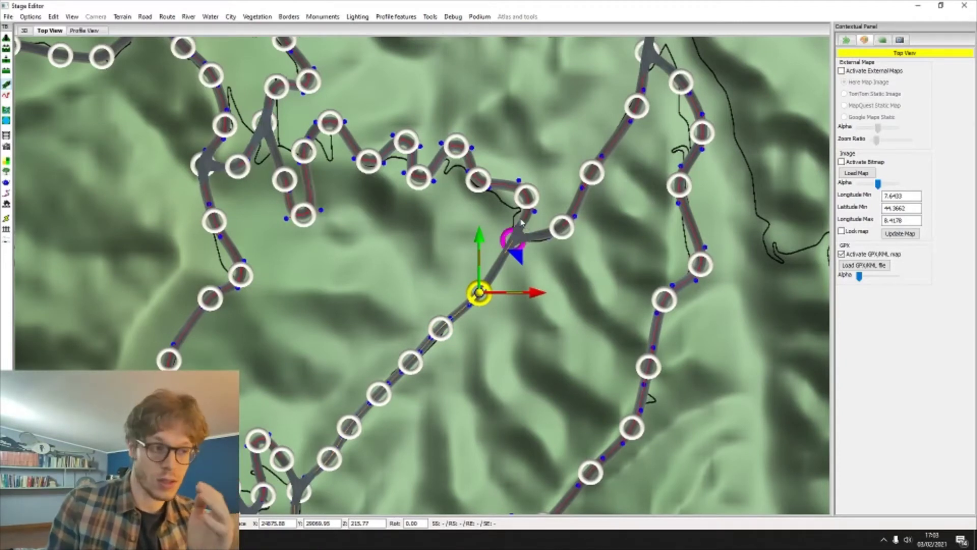
pyautogui.moveTo(516, 222); pyautogui.dragTo(525, 288, button='middle')
pyautogui.click(488, 174)
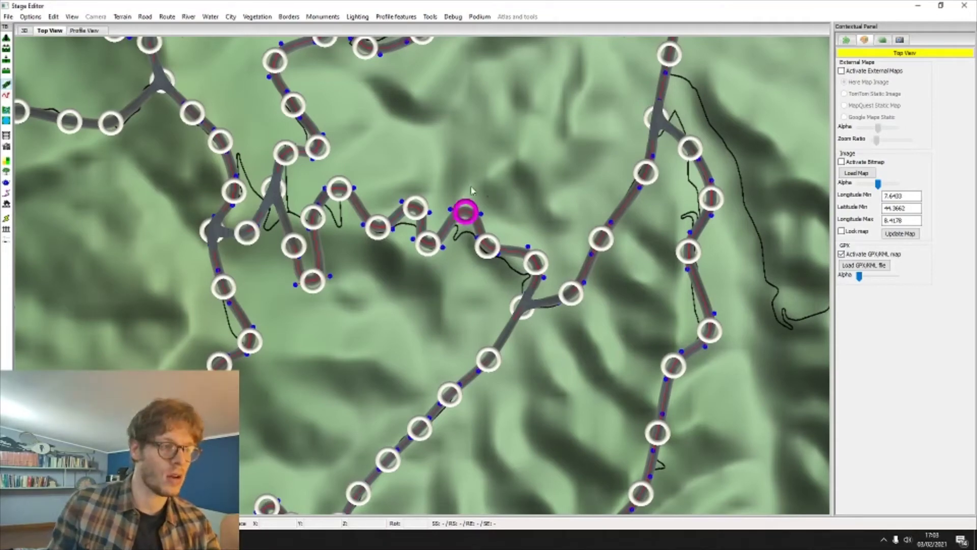
# Survey the whole road network from above and in the 3D view.
pyautogui.scroll(2, 455, 203)
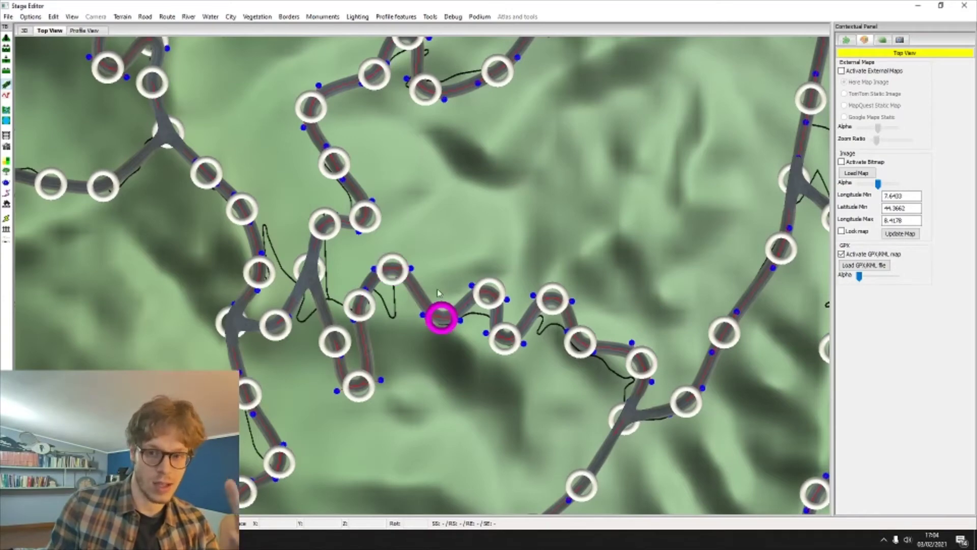
pyautogui.scroll(-5, 407, 305)
pyautogui.scroll(-5, 562, 270)
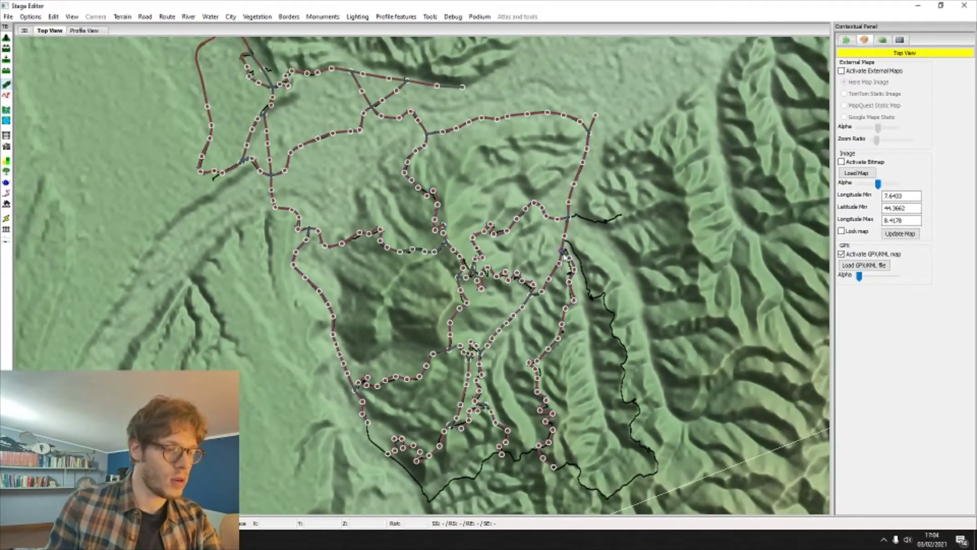
pyautogui.scroll(3, 606, 330)
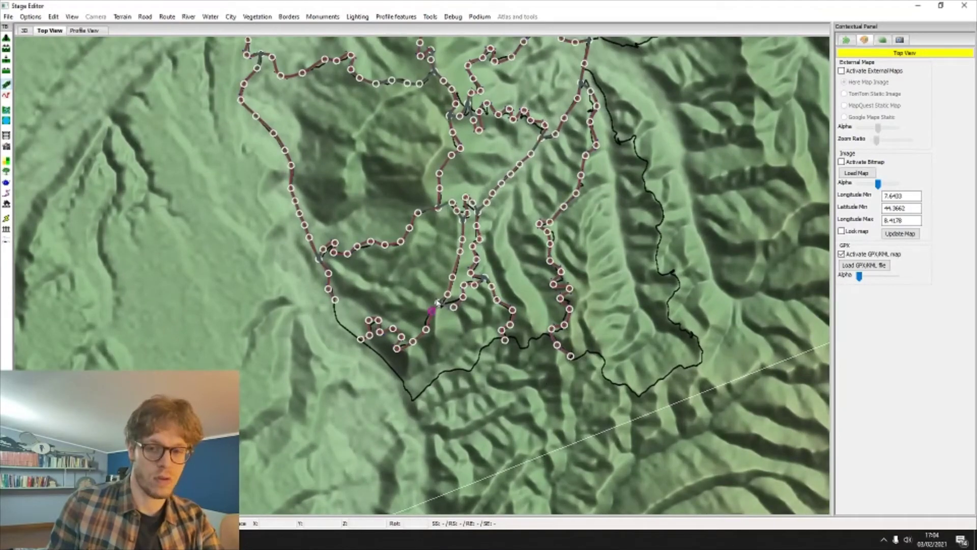
pyautogui.moveTo(438, 299); pyautogui.dragTo(439, 329, button='middle')
pyautogui.scroll(-1, 378, 182)
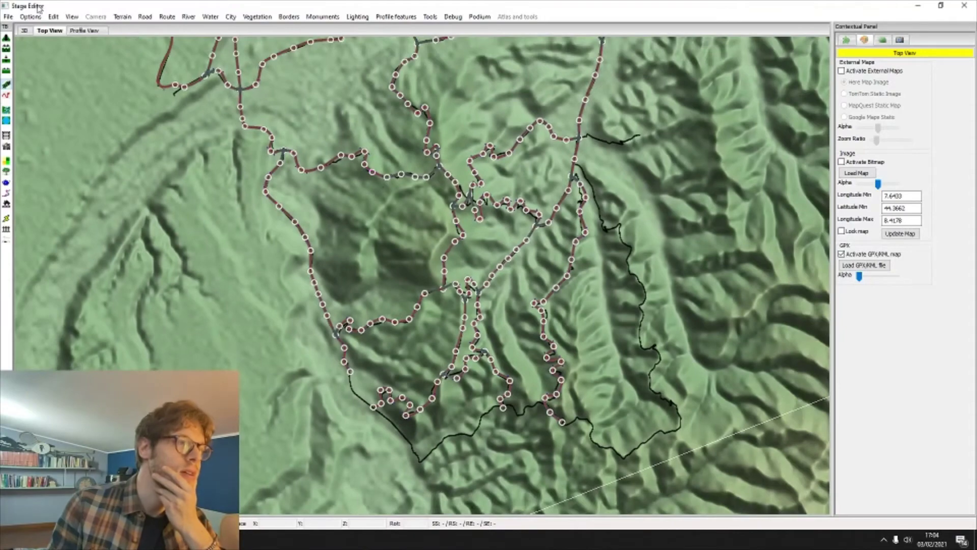
pyautogui.click(25, 31)
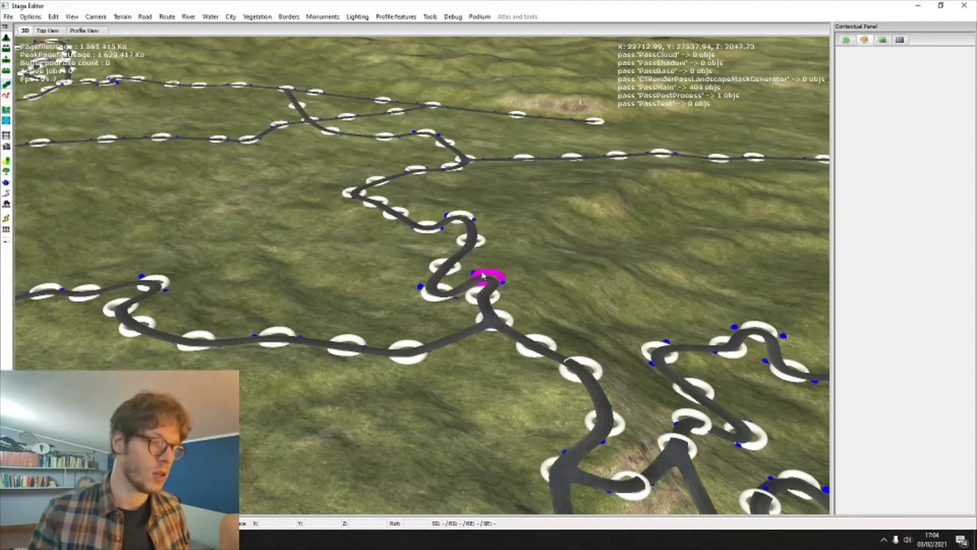
pyautogui.scroll(-2, 488, 254)
pyautogui.moveTo(705, 223); pyautogui.dragTo(832, 211, button='middle')
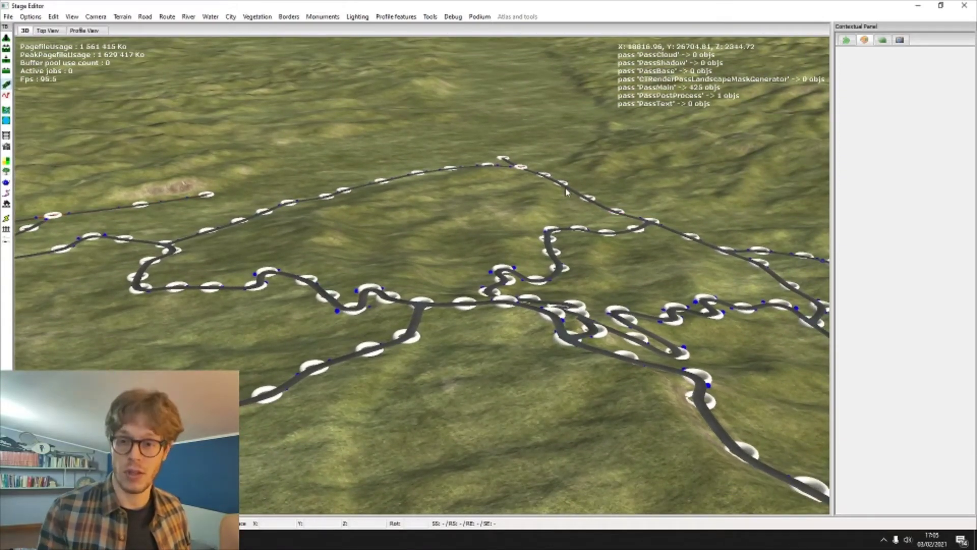
# Select a road point on the long curved road in the 3D view, examine it up close and show its properties.
pyautogui.click(385, 188)
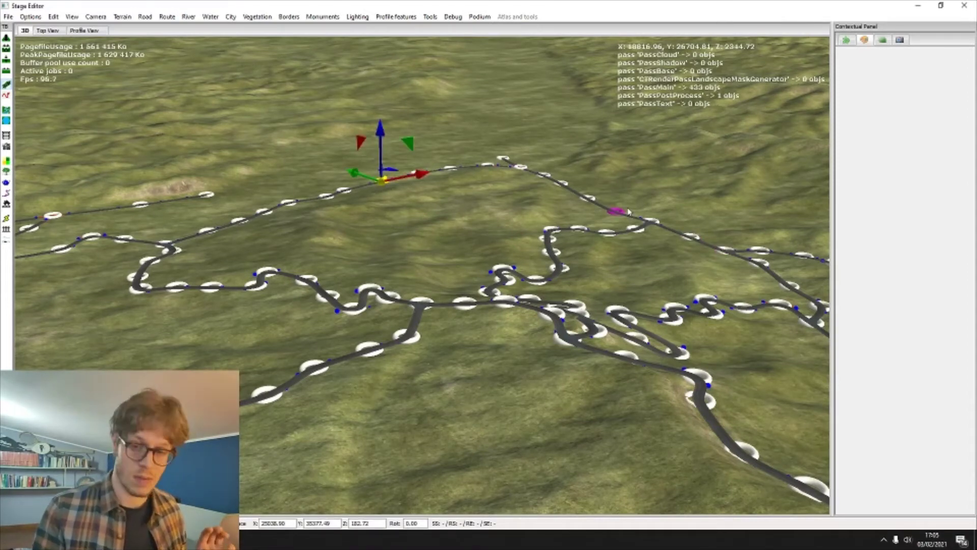
pyautogui.press('f')
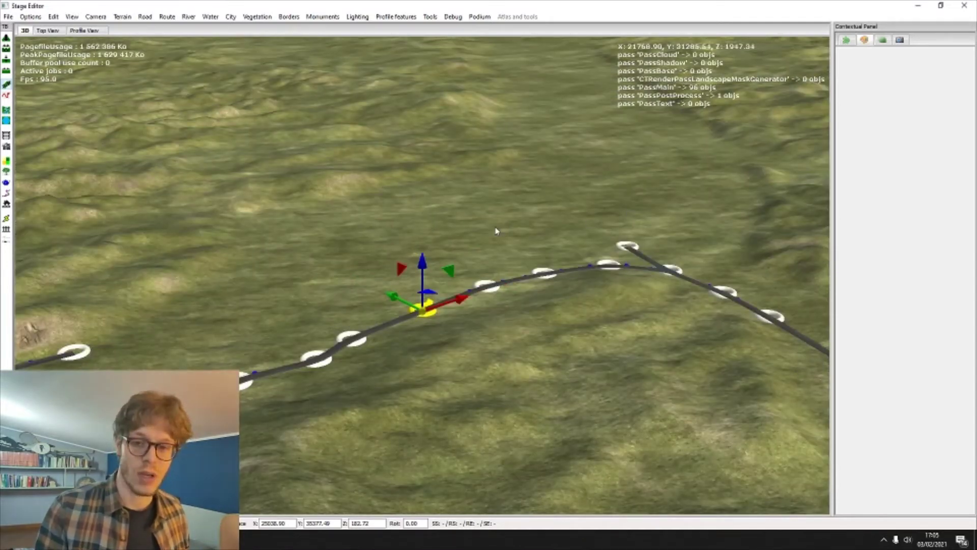
pyautogui.scroll(3, 497, 229)
pyautogui.scroll(3, 545, 244)
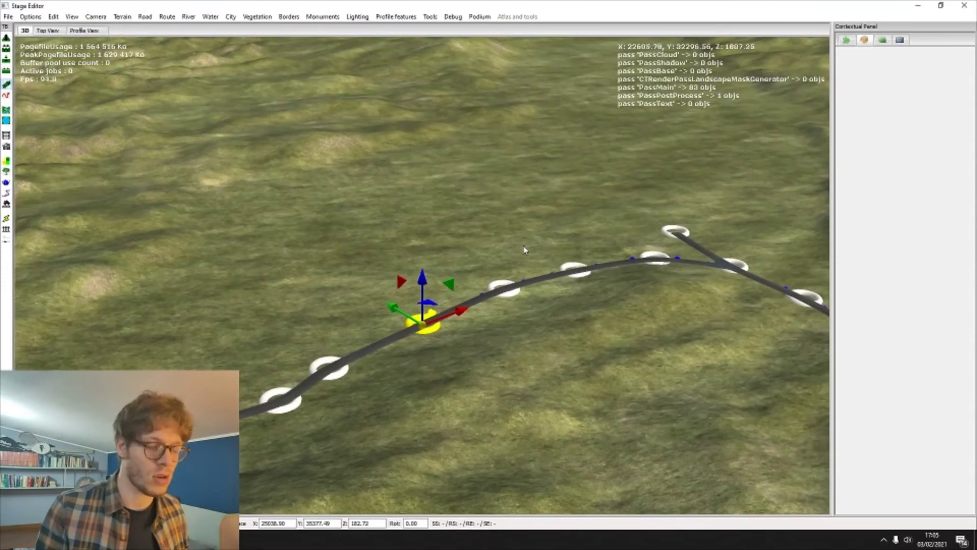
pyautogui.scroll(5, 509, 259)
pyautogui.scroll(3, 472, 286)
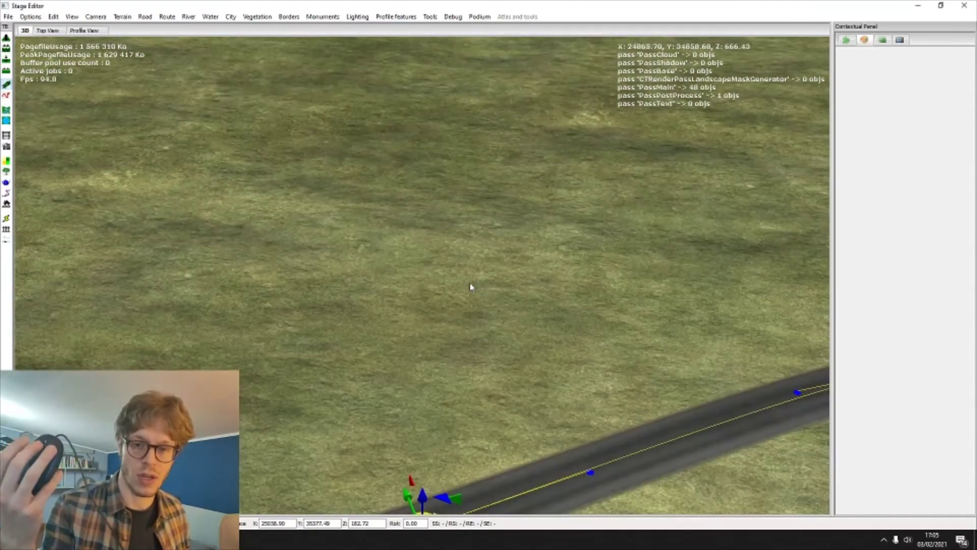
pyautogui.scroll(3, 471, 286)
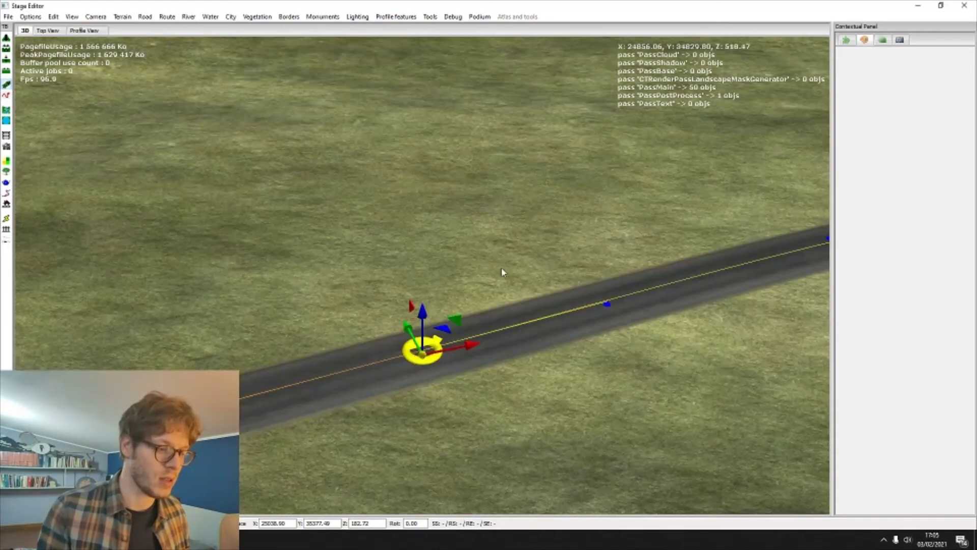
pyautogui.moveTo(502, 272); pyautogui.dragTo(341, 385, button='middle')
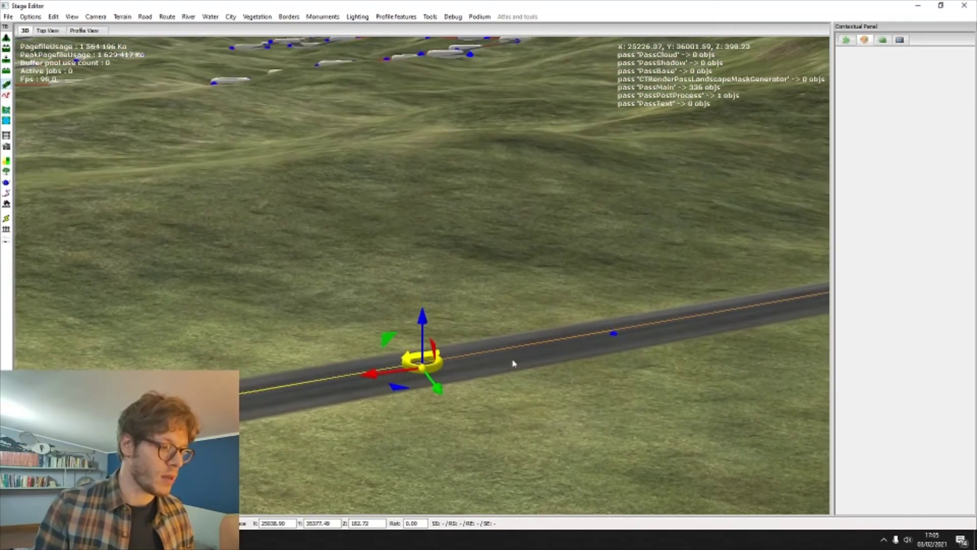
pyautogui.click(845, 40)
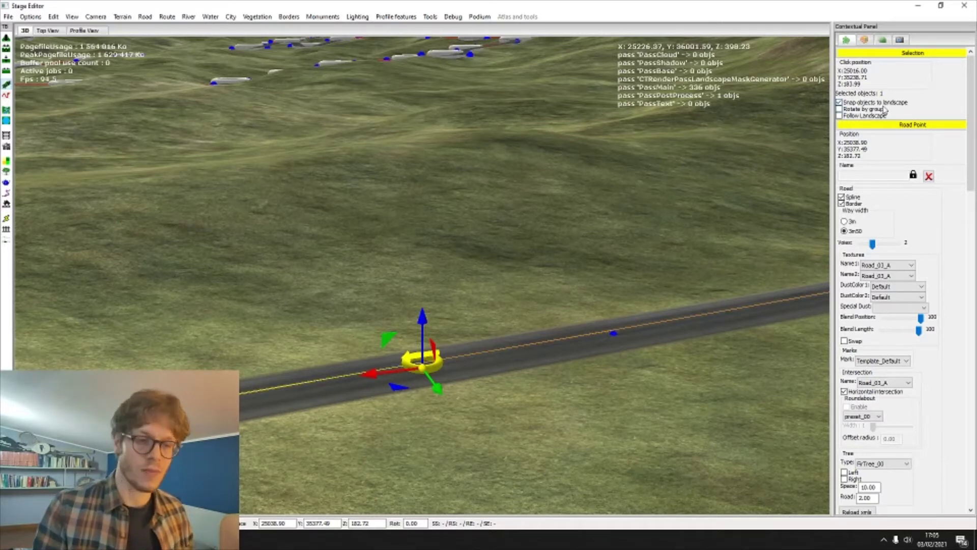
# Select the neighbouring road point at the bend and turn off snapping objects to the landscape.
pyautogui.click(596, 285)
pyautogui.moveTo(502, 337); pyautogui.dragTo(526, 304, button='middle')
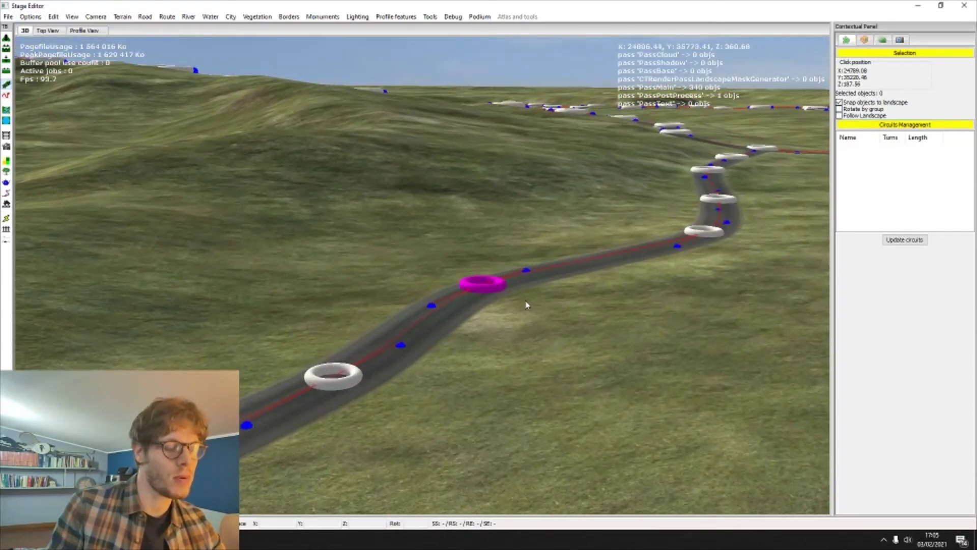
pyautogui.click(526, 303)
pyautogui.click(525, 306)
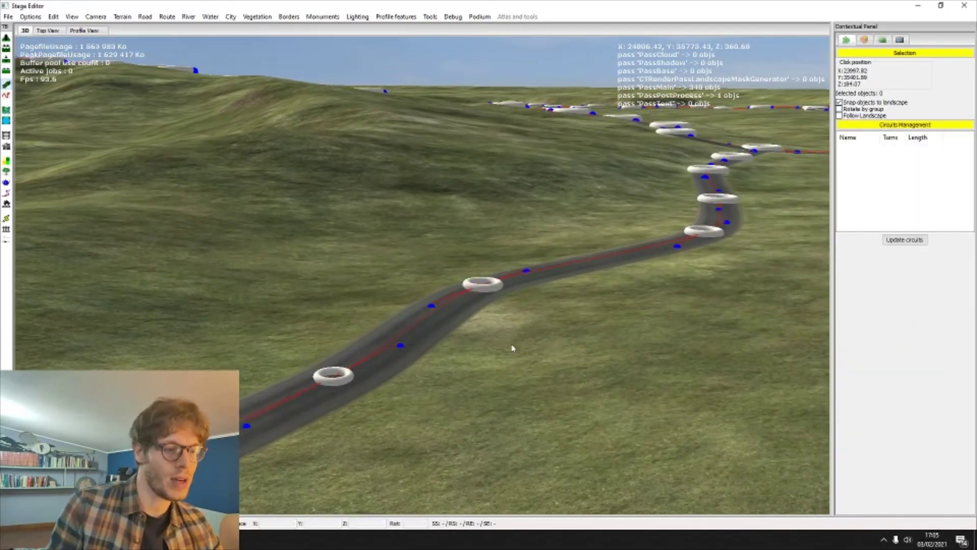
pyautogui.click(490, 286)
pyautogui.click(484, 238)
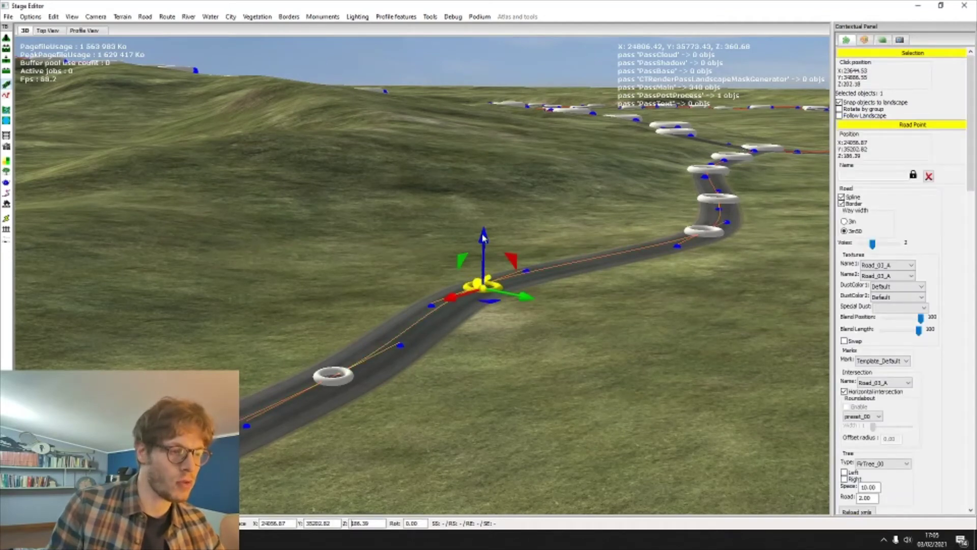
pyautogui.click(483, 244)
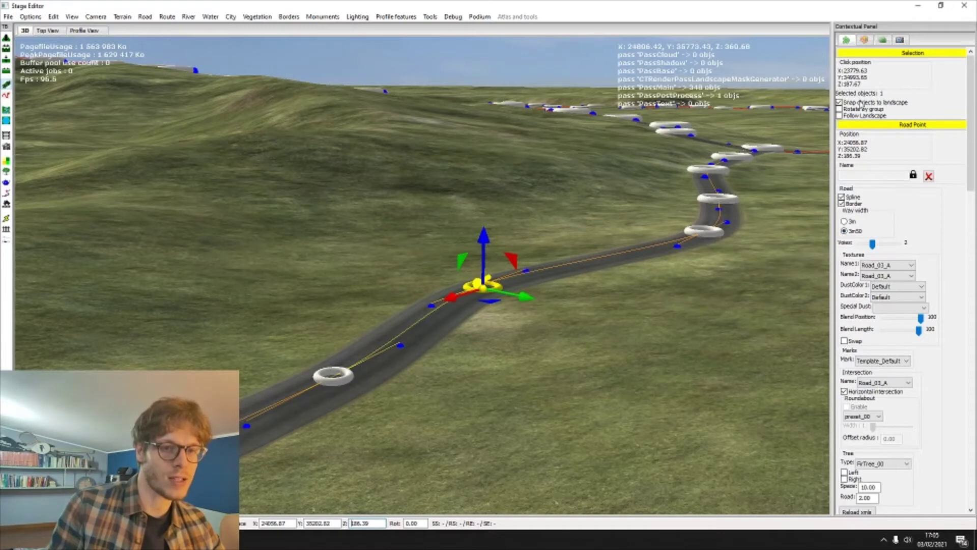
pyautogui.click(840, 102)
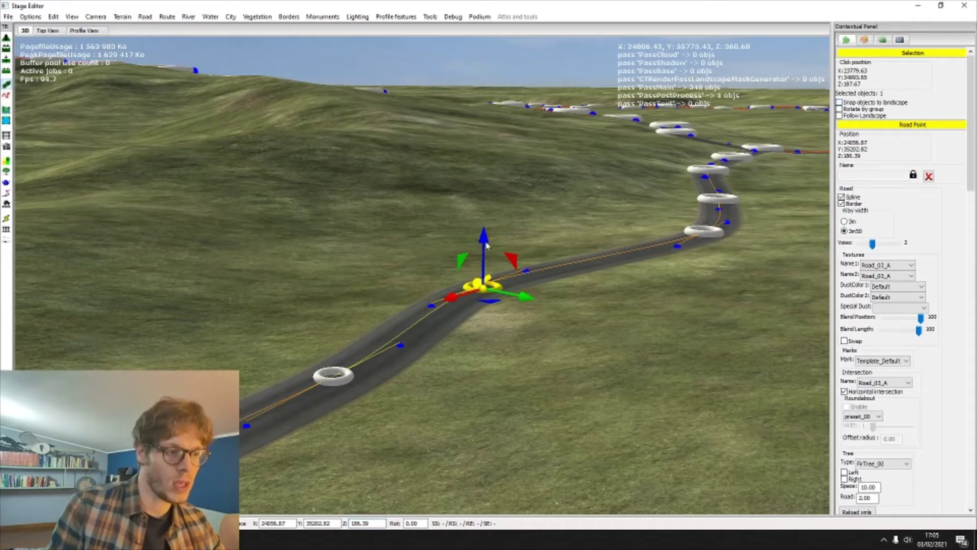
# Try moving the road point up to about Z 310, back to about Z 185, and horizontally to about X 24104, Y 35402.
pyautogui.moveTo(485, 244); pyautogui.dragTo(486, 94)
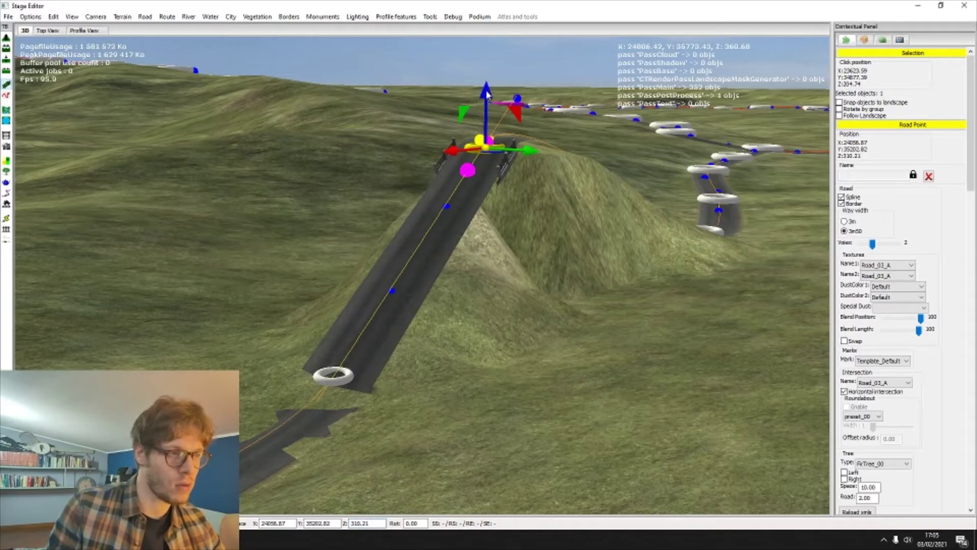
pyautogui.click(489, 129)
pyautogui.click(489, 129)
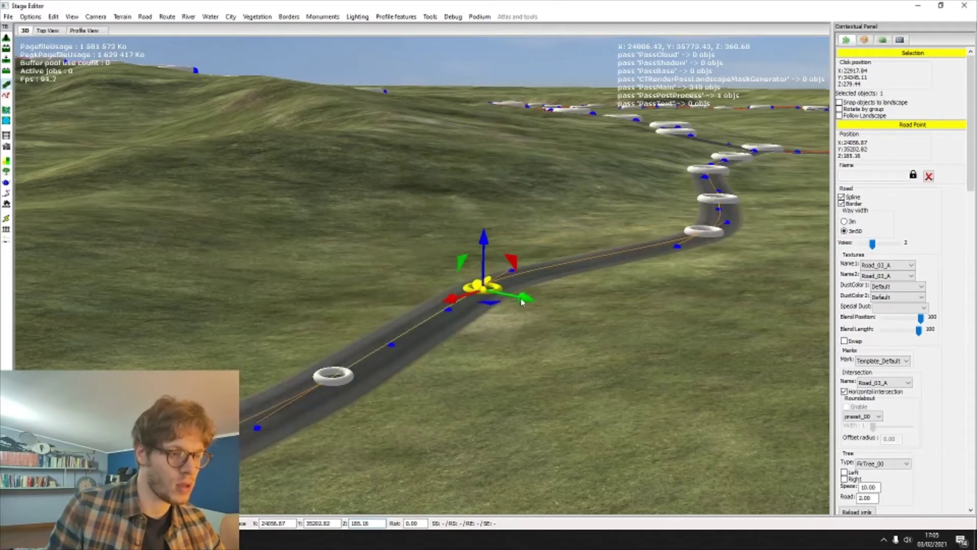
pyautogui.moveTo(527, 301); pyautogui.dragTo(541, 406)
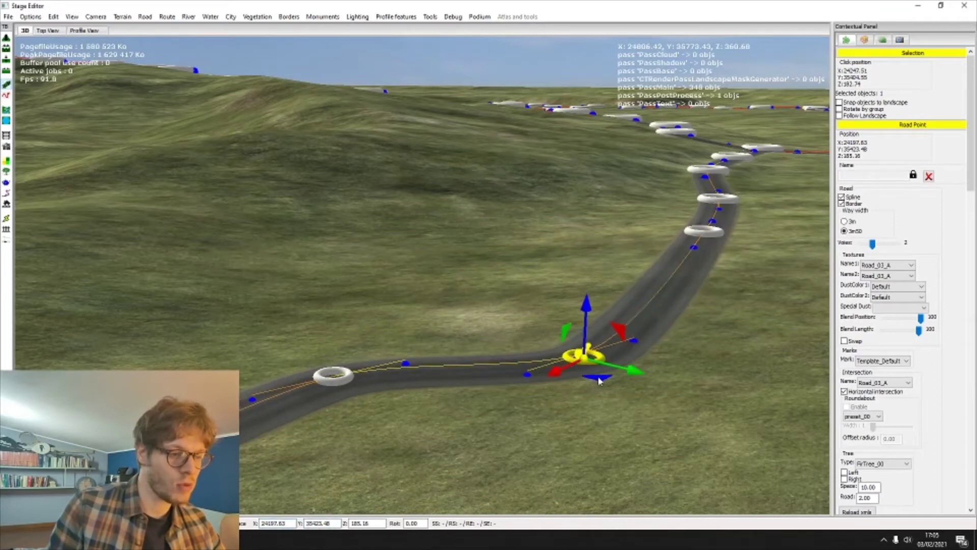
pyautogui.moveTo(600, 382); pyautogui.dragTo(630, 348)
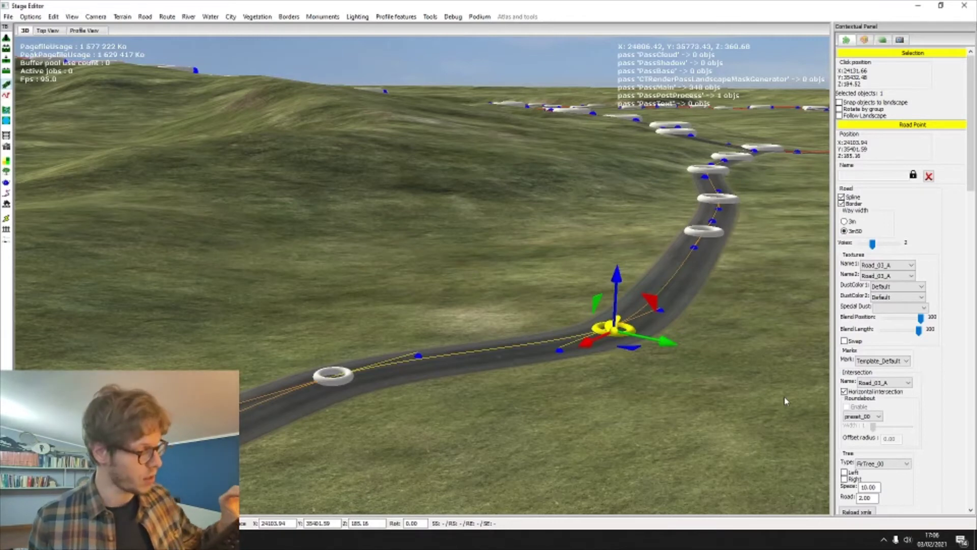
# Undo all the test moves of the road point and clear the selection.
pyautogui.hotkey('ctrl', 'z')
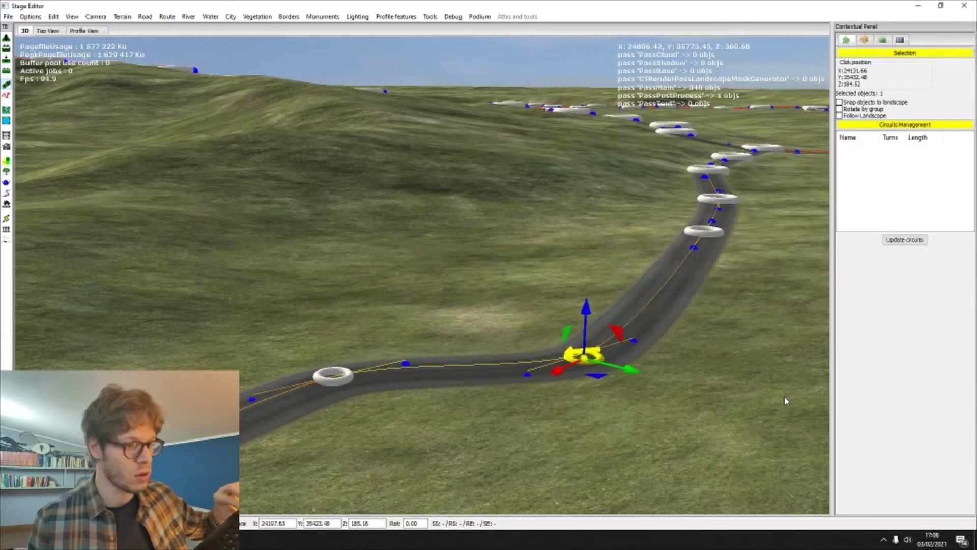
pyautogui.hotkey('ctrl', 'z')
pyautogui.hotkey('ctrl', 'z')
pyautogui.hotkey('ctrl', 'z')
pyautogui.hotkey('ctrl', 'z')
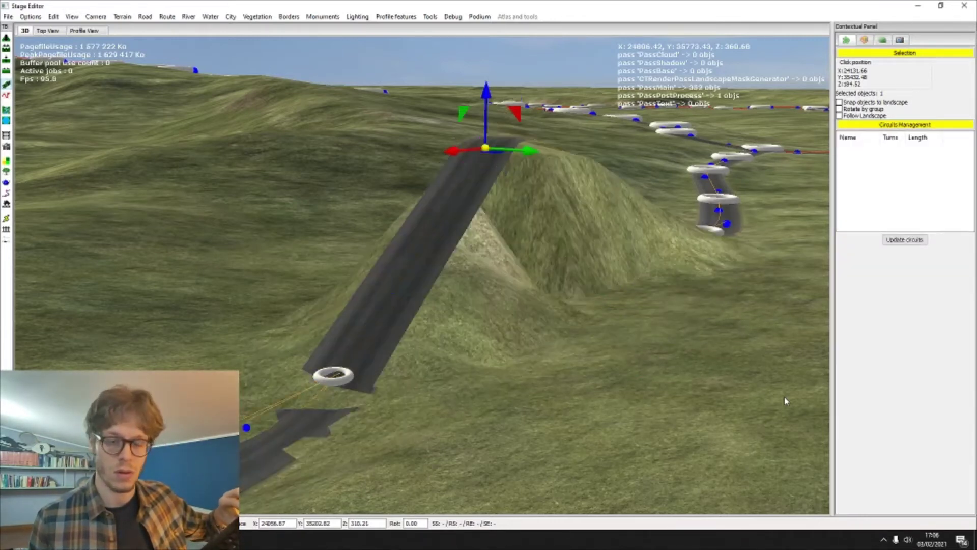
pyautogui.hotkey('ctrl', 'y')
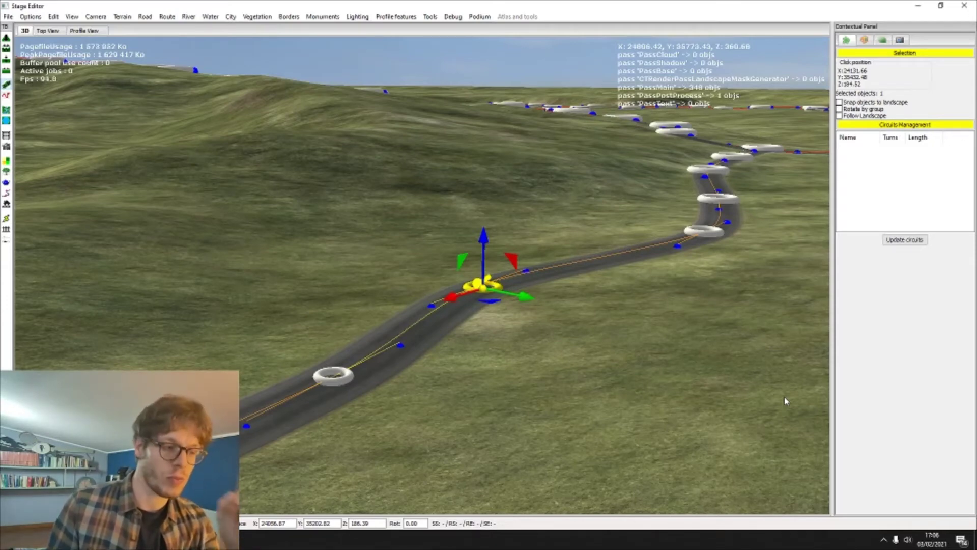
pyautogui.click(538, 306)
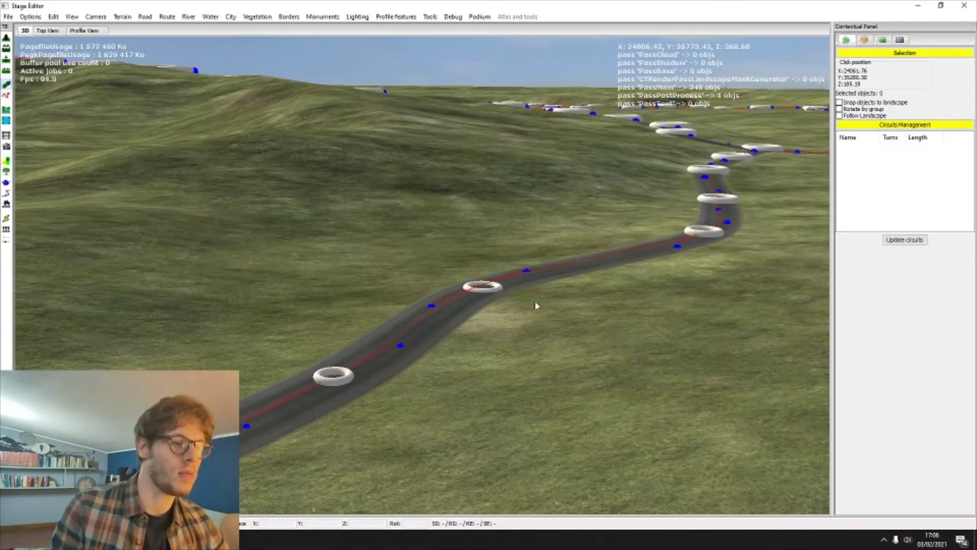
# Follow the road in 3D, reselect the road point at the bend and examine it up close from the roadside.
pyautogui.moveTo(537, 305); pyautogui.dragTo(455, 303, button='middle')
pyautogui.press('Up')
pyautogui.moveTo(361, 306); pyautogui.dragTo(562, 306, button='middle')
pyautogui.press('Up')
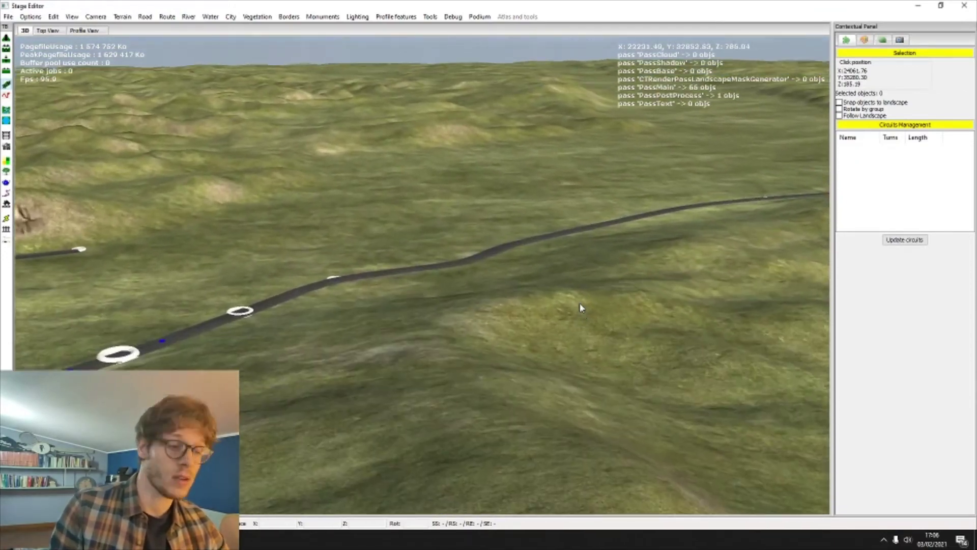
pyautogui.click(382, 283)
pyautogui.press('Up')
pyautogui.moveTo(376, 293); pyautogui.dragTo(595, 310, button='middle')
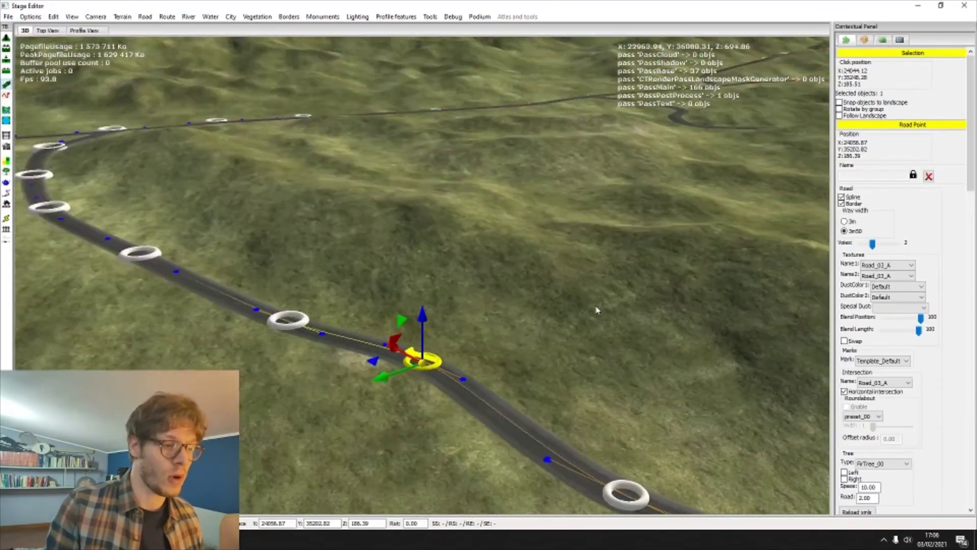
pyautogui.scroll(4, 594, 309)
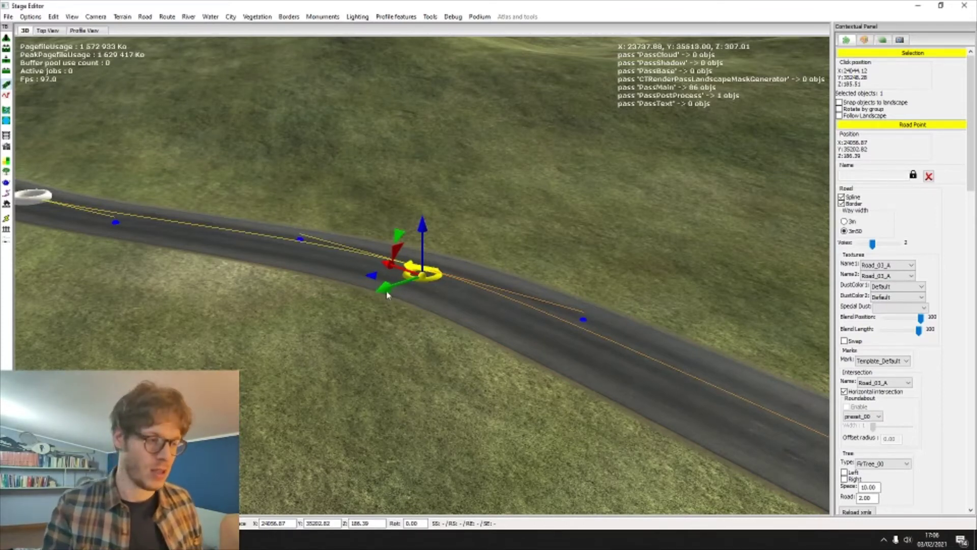
pyautogui.moveTo(386, 294); pyautogui.dragTo(525, 281, button='middle')
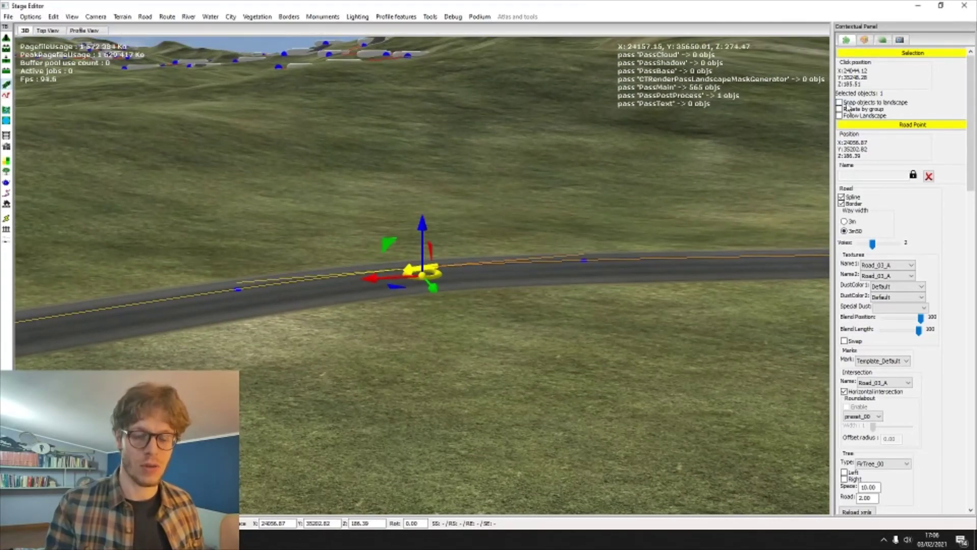
# Try the selected road point at an elevation of Z 286.39, and set it back to Z 186.39.
pyautogui.click(374, 525)
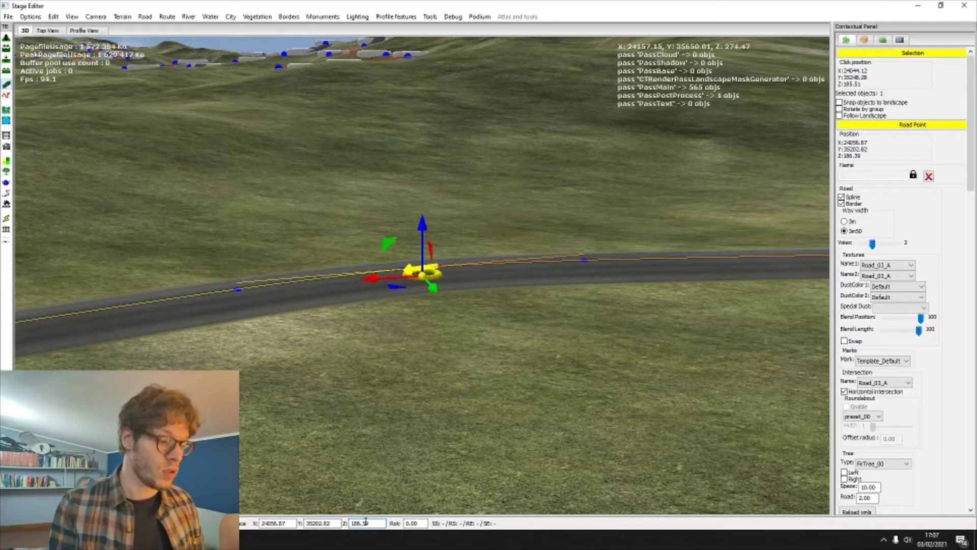
pyautogui.moveTo(370, 523); pyautogui.dragTo(353, 523)
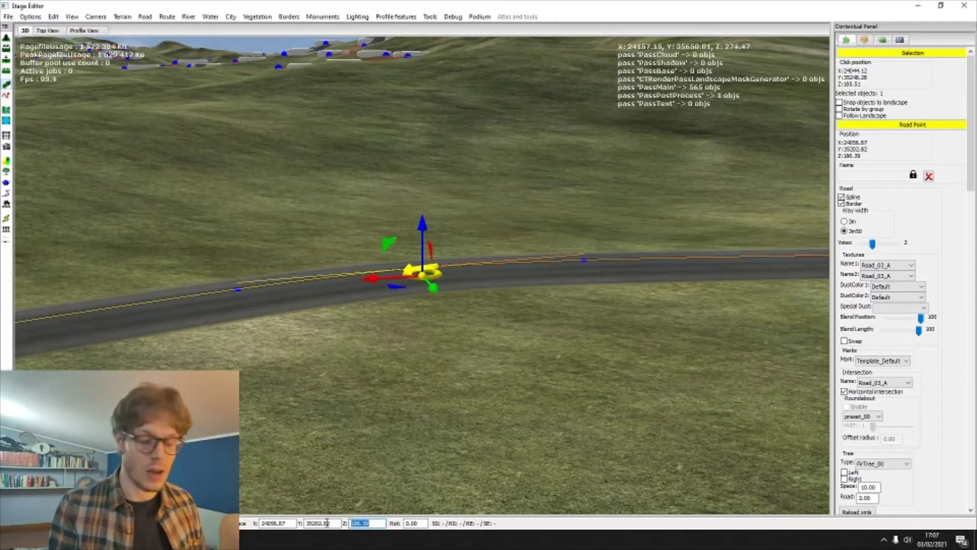
pyautogui.click(352, 523)
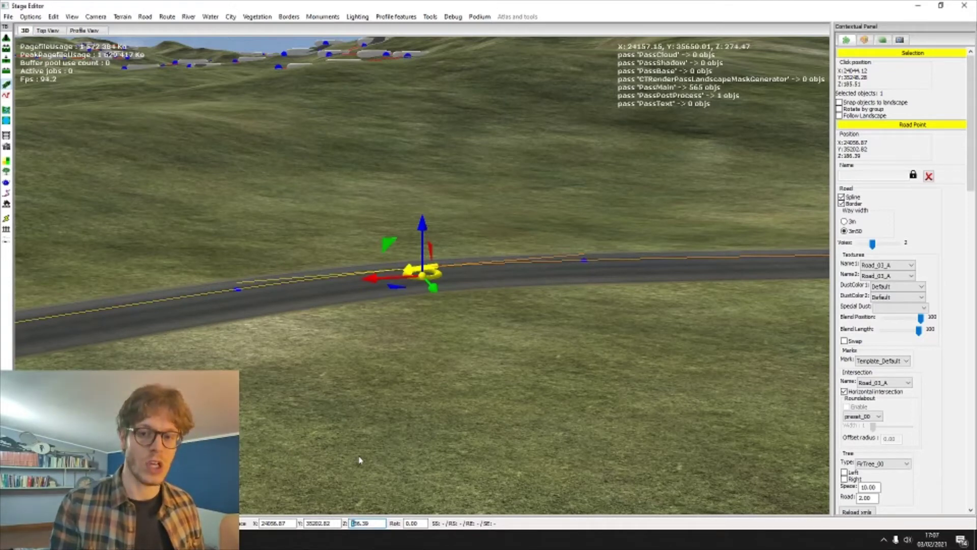
pyautogui.moveTo(383, 417); pyautogui.dragTo(422, 388, button='middle')
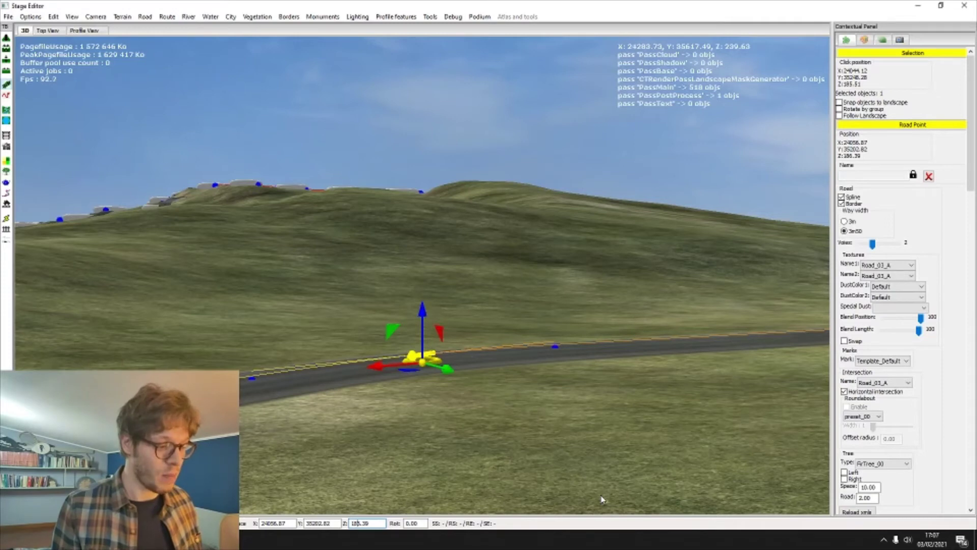
pyautogui.press('BackSpace')
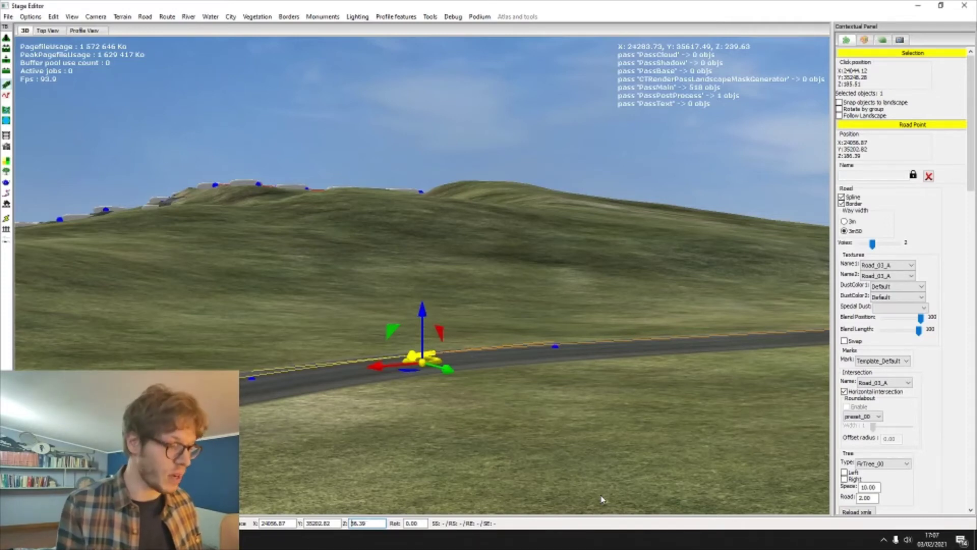
pyautogui.write('2')
pyautogui.press('Return')
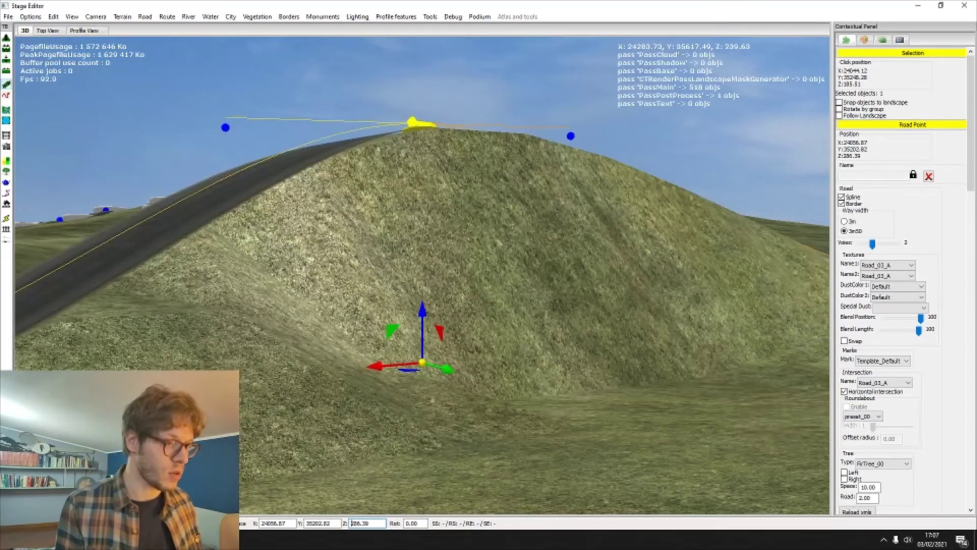
pyautogui.press('BackSpace')
pyautogui.write('1')
pyautogui.press('Return')
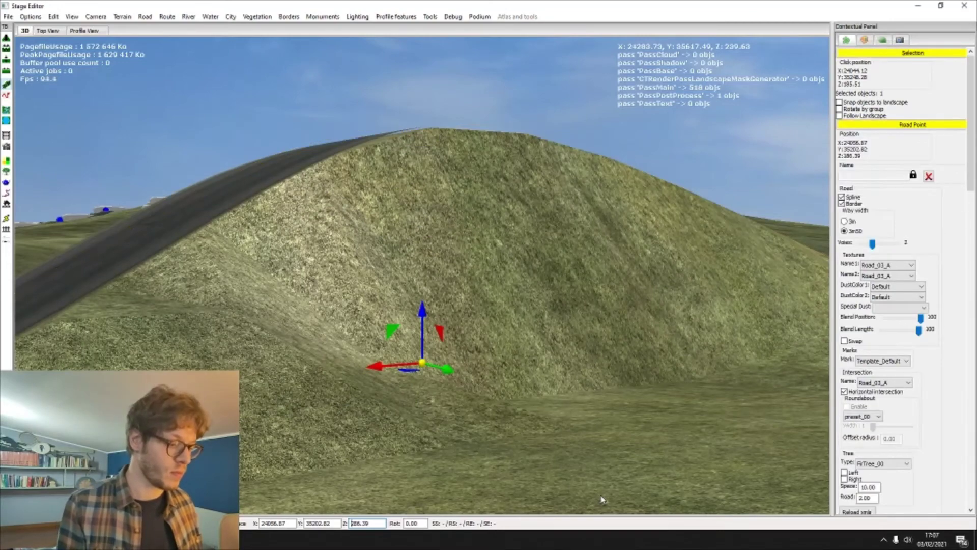
# Select four consecutive road points farther along the road together and set their shared elevation to Z 250.
pyautogui.moveTo(491, 262); pyautogui.dragTo(409, 283, button='right')
pyautogui.click(548, 296)
pyautogui.scroll(-4, 548, 295)
pyautogui.click(371, 314)
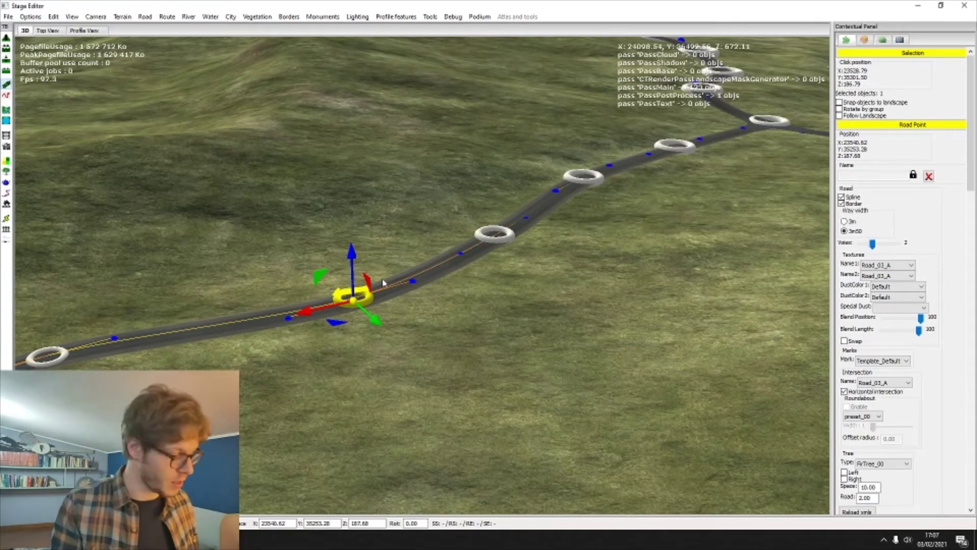
pyautogui.keyDown('ctrl'); pyautogui.click(502, 256); pyautogui.keyUp('ctrl')
pyautogui.keyDown('ctrl'); pyautogui.click(583, 176); pyautogui.keyUp('ctrl')
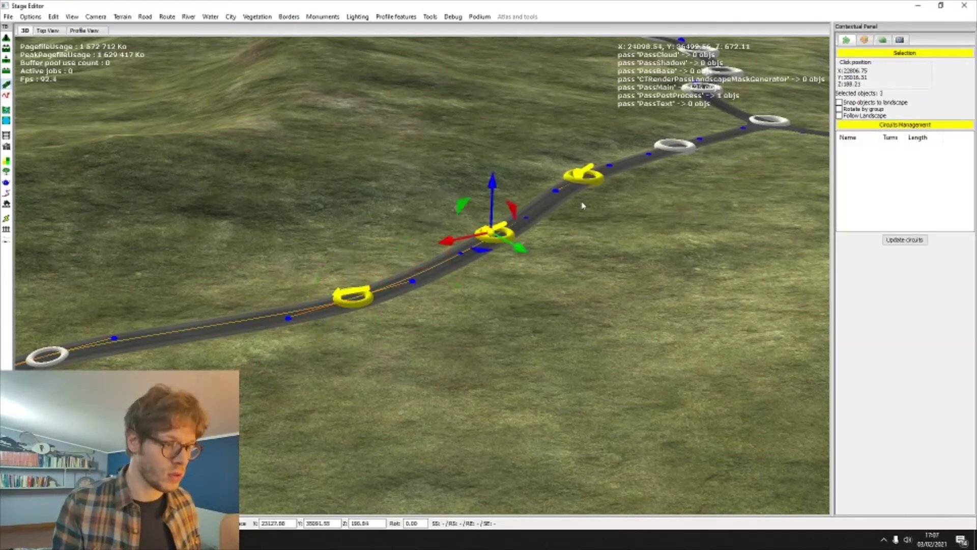
pyautogui.keyDown('ctrl'); pyautogui.click(675, 144); pyautogui.keyUp('ctrl')
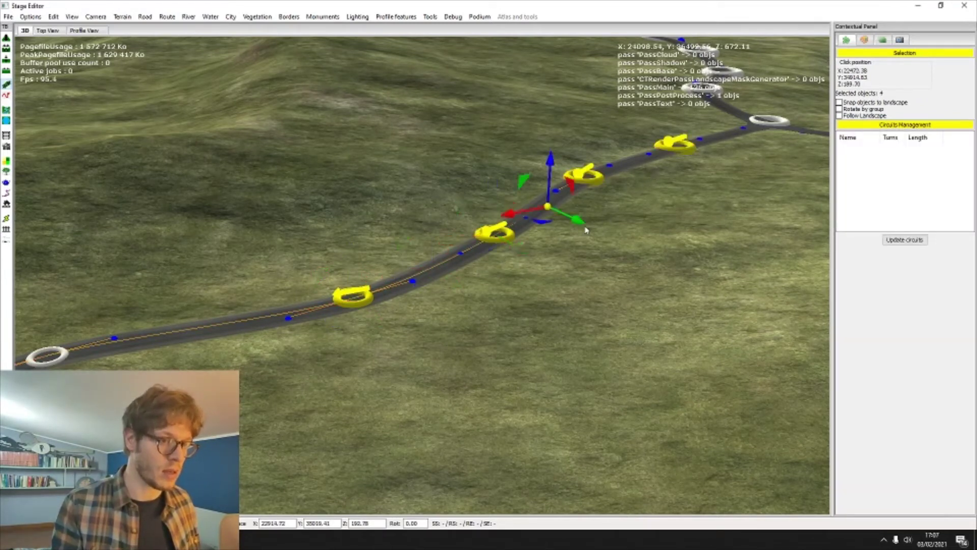
pyautogui.doubleClick(370, 524)
pyautogui.write('25')
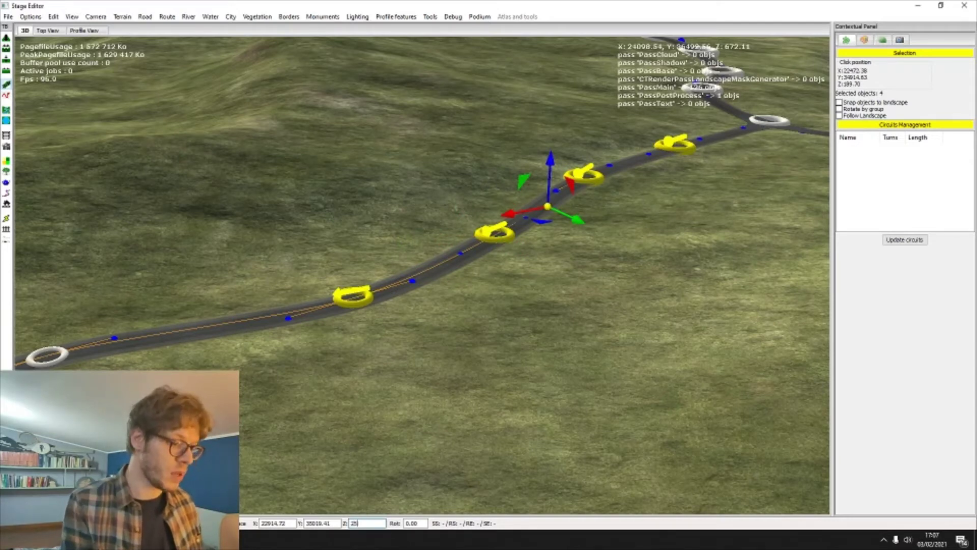
pyautogui.write('0')
pyautogui.press('Return')
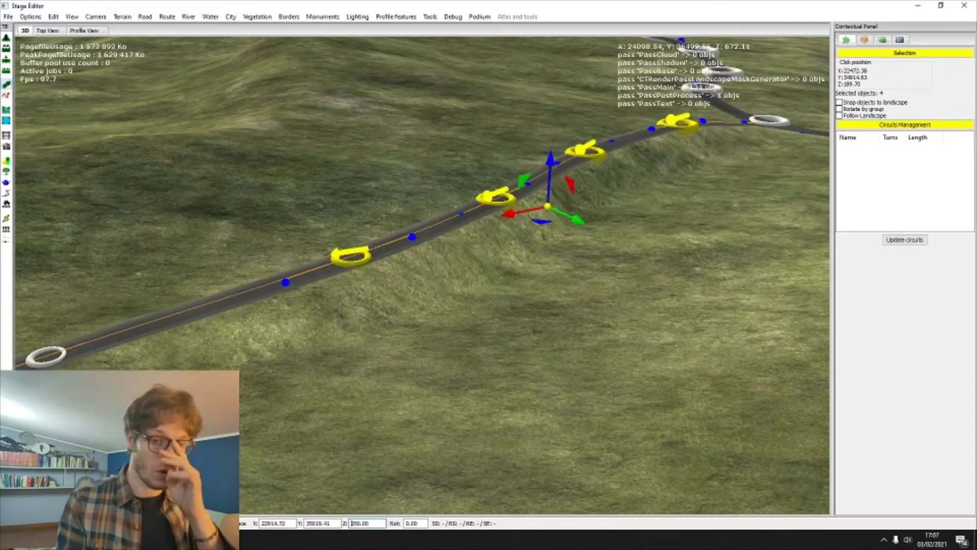
# Inspect the raised stretch of road, undo the group elevation change and clear the selection.
pyautogui.moveTo(440, 406); pyautogui.dragTo(447, 363, button='middle')
pyautogui.click(448, 363)
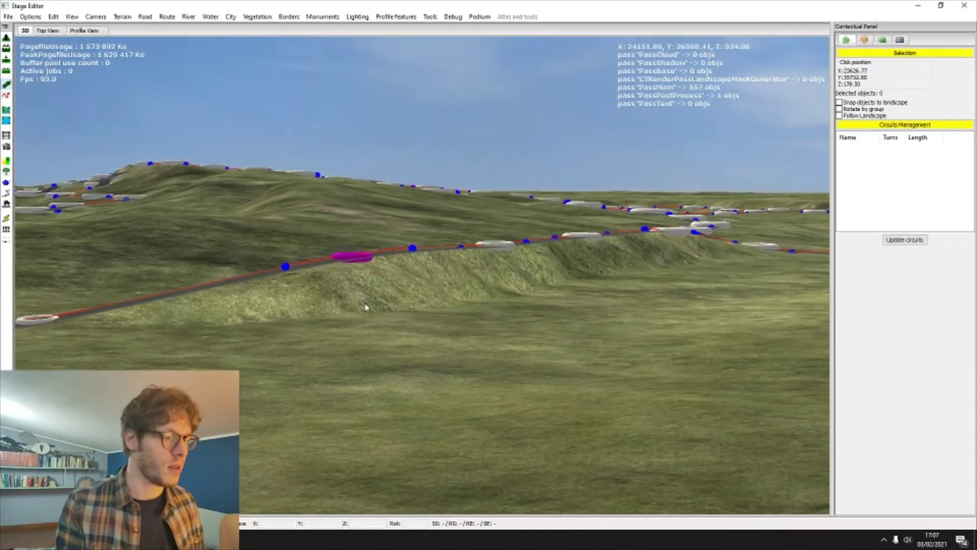
pyautogui.moveTo(365, 307)
pyautogui.mouseDown(button='middle')
pyautogui.moveTo(384, 322)
pyautogui.moveTo(370, 299)
pyautogui.mouseUp(button='middle')
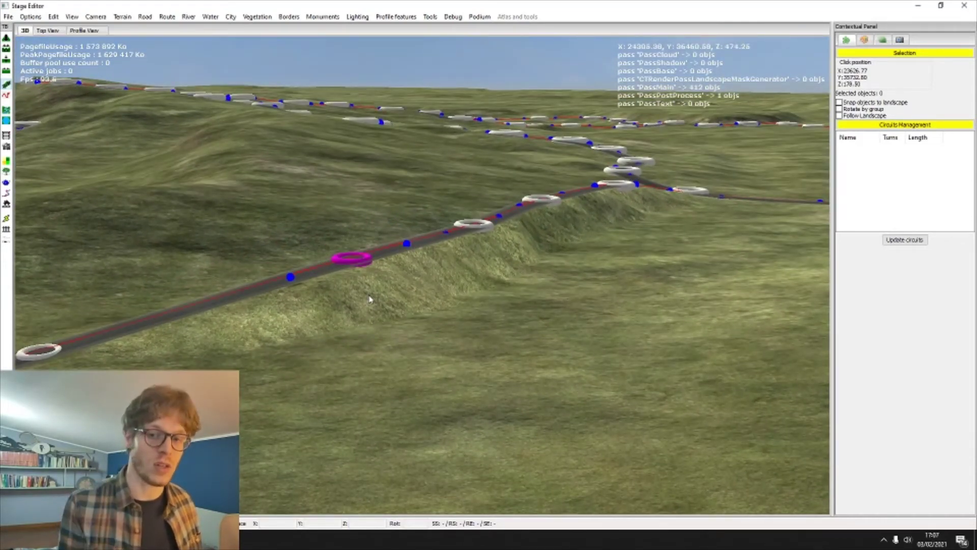
pyautogui.hotkey('ctrl', 'z')
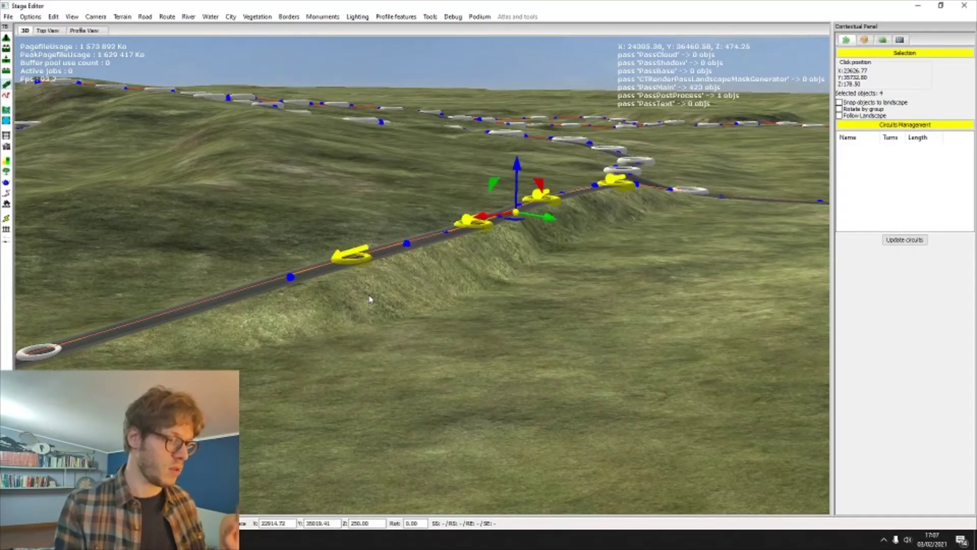
pyautogui.hotkey('ctrl', 'z')
pyautogui.click(444, 342)
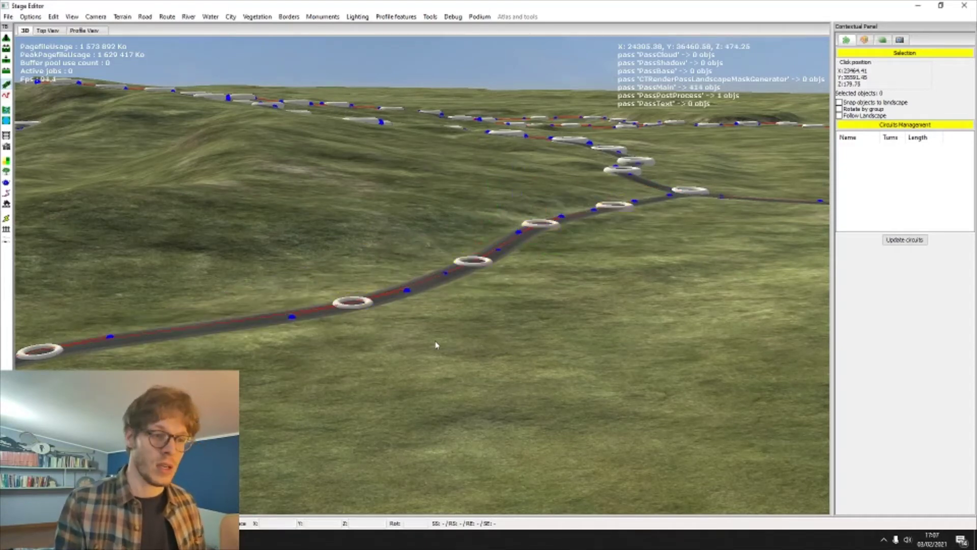
# Switch to the top view and load the track file Stage_for_PCM.gpx as the GPX map.
pyautogui.click(40, 31)
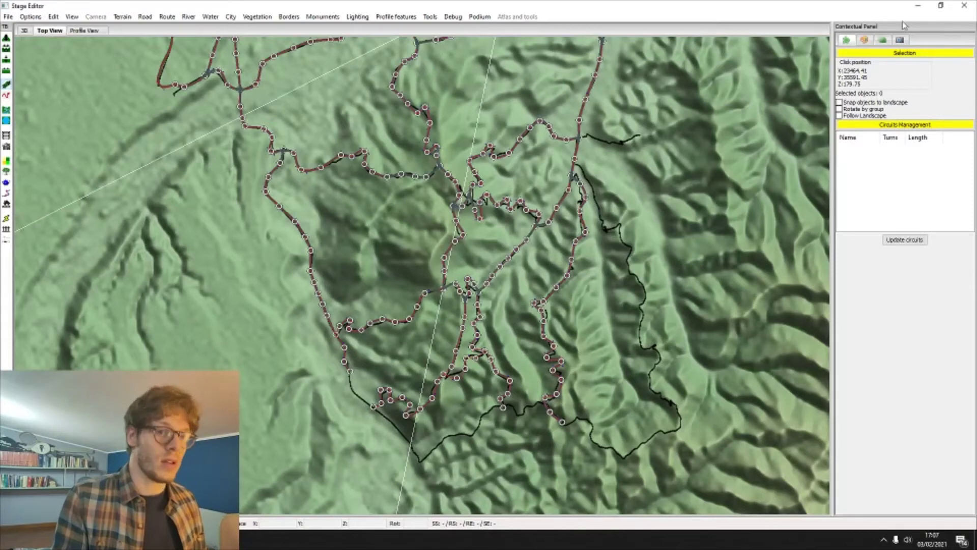
pyautogui.click(874, 41)
pyautogui.click(850, 265)
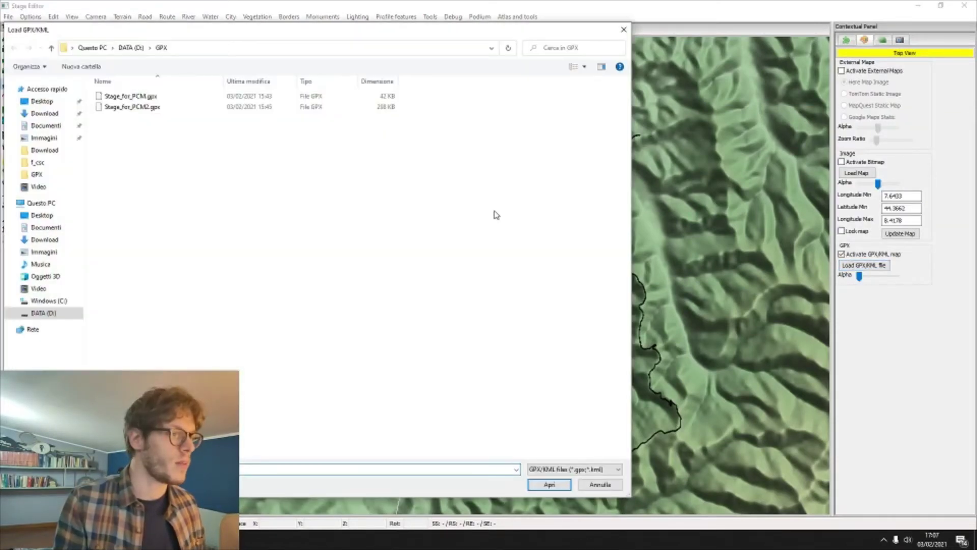
pyautogui.doubleClick(149, 98)
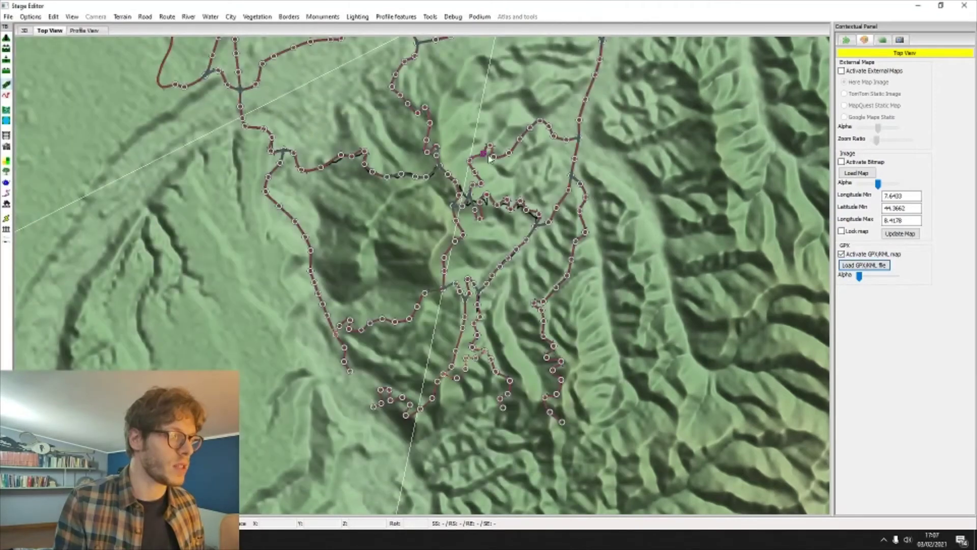
pyautogui.moveTo(486, 157); pyautogui.dragTo(501, 217, button='middle')
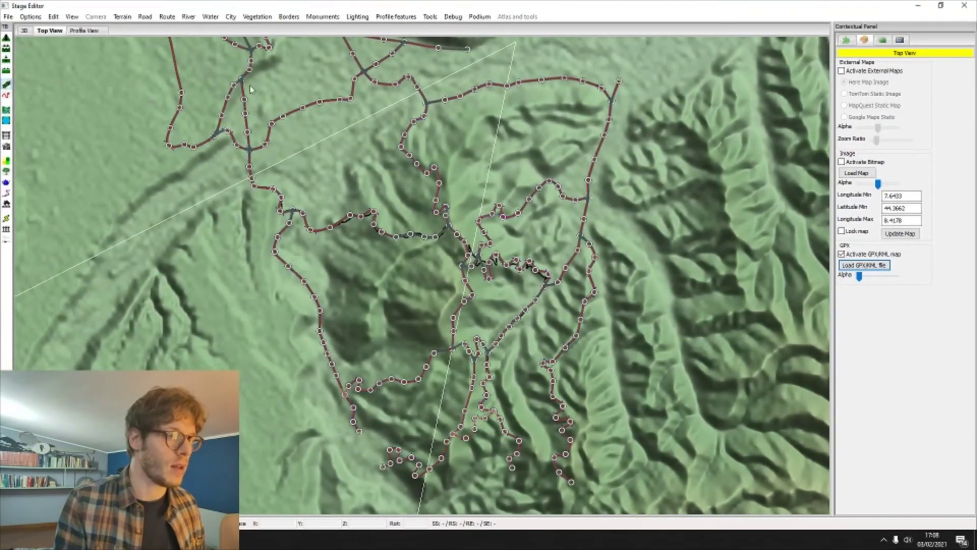
pyautogui.moveTo(448, 46); pyautogui.dragTo(433, 81, button='middle')
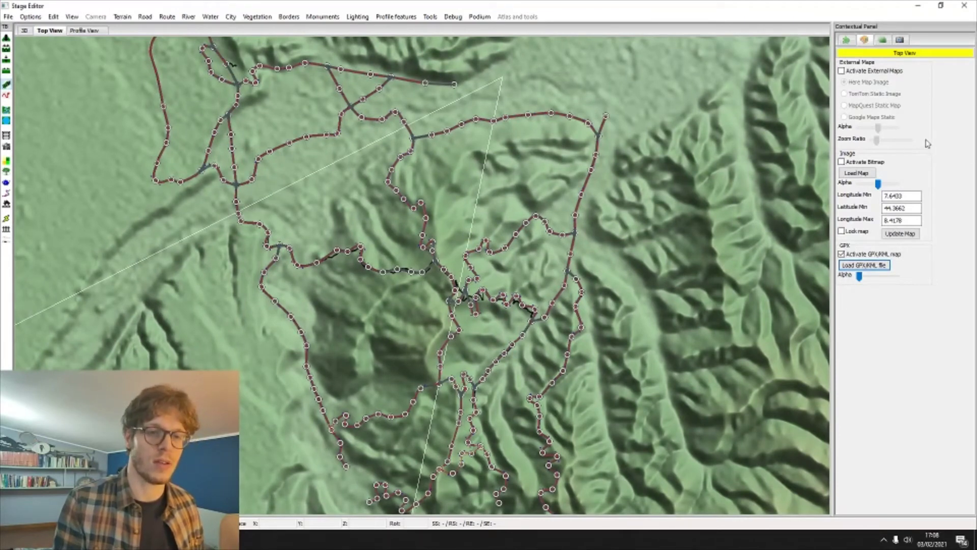
# Compare the GPX track with the road network by hiding all objects, hiding only the editable ones, and showing everything again.
pyautogui.click(880, 40)
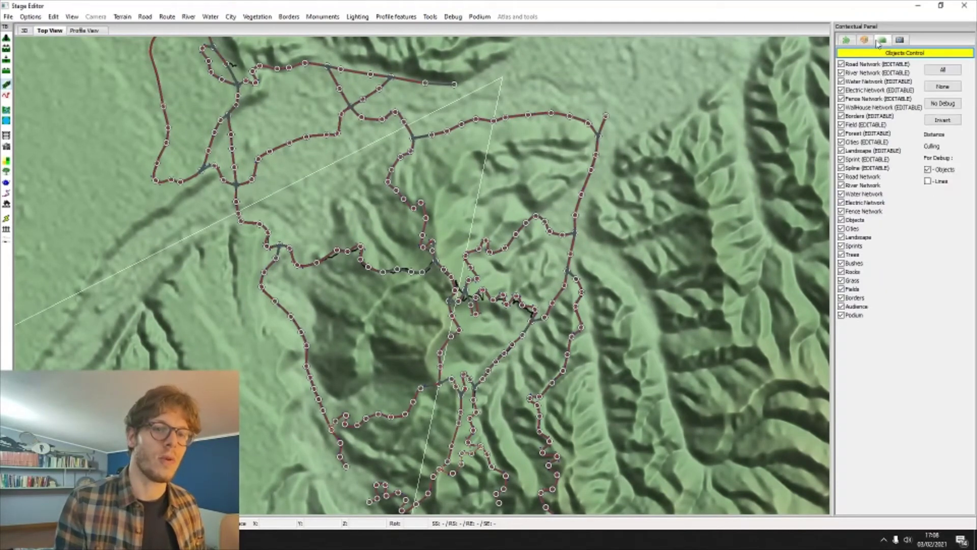
pyautogui.click(942, 87)
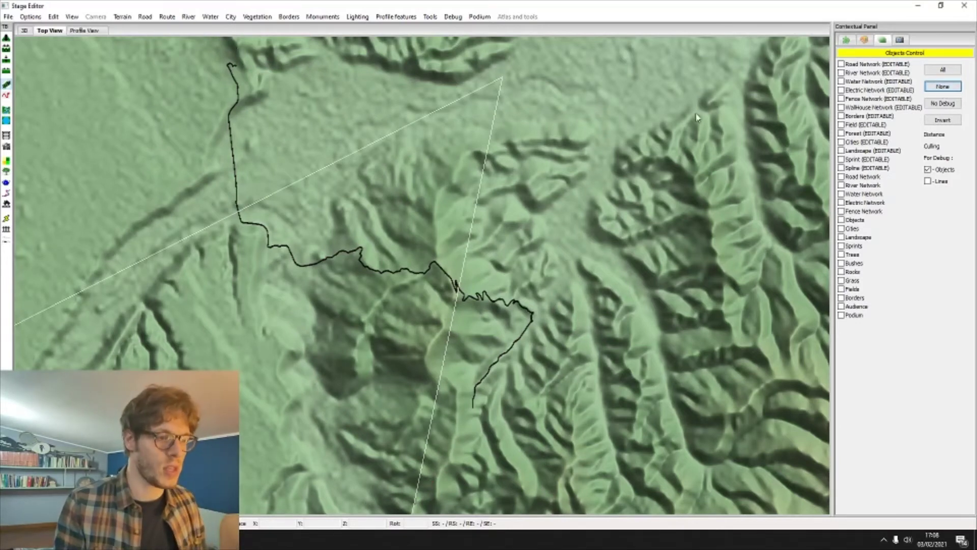
pyautogui.click(943, 70)
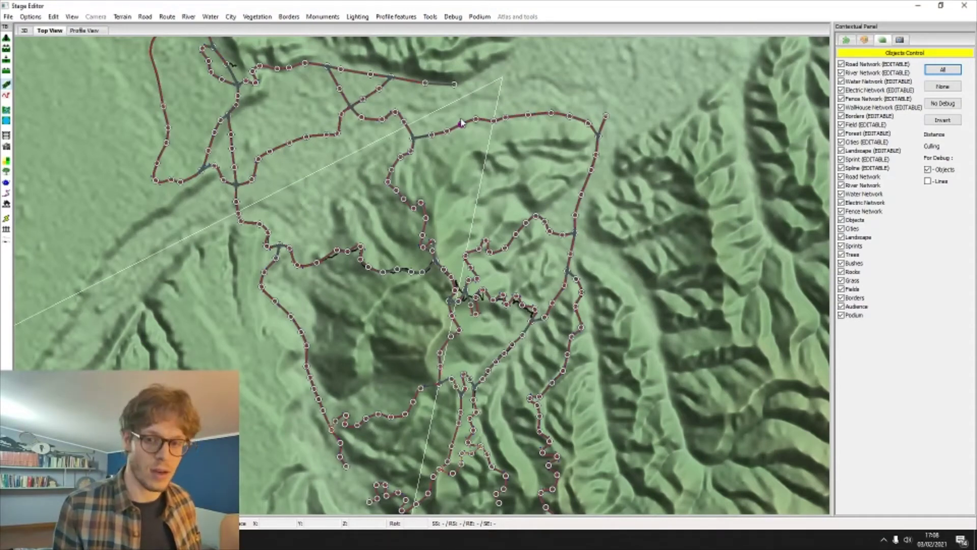
pyautogui.press('space')
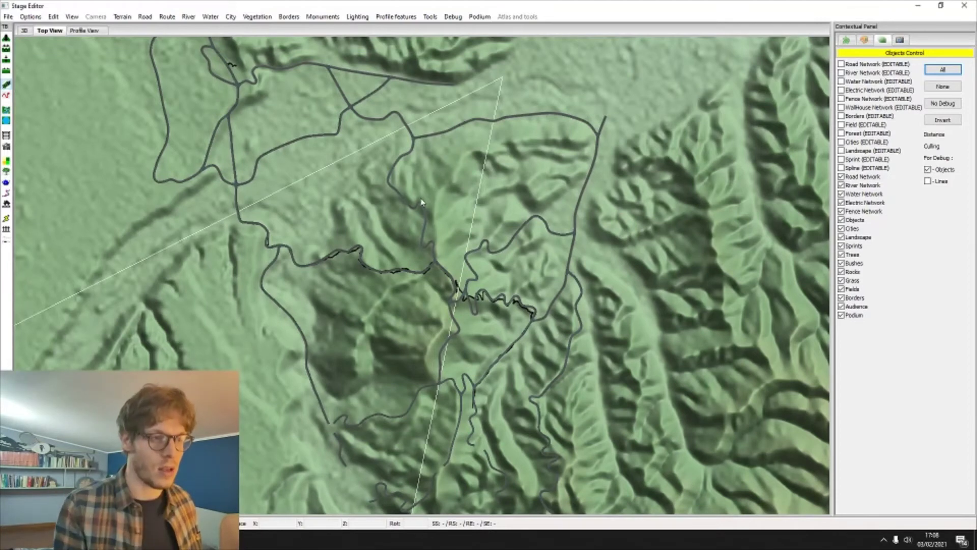
pyautogui.moveTo(423, 201); pyautogui.dragTo(469, 218)
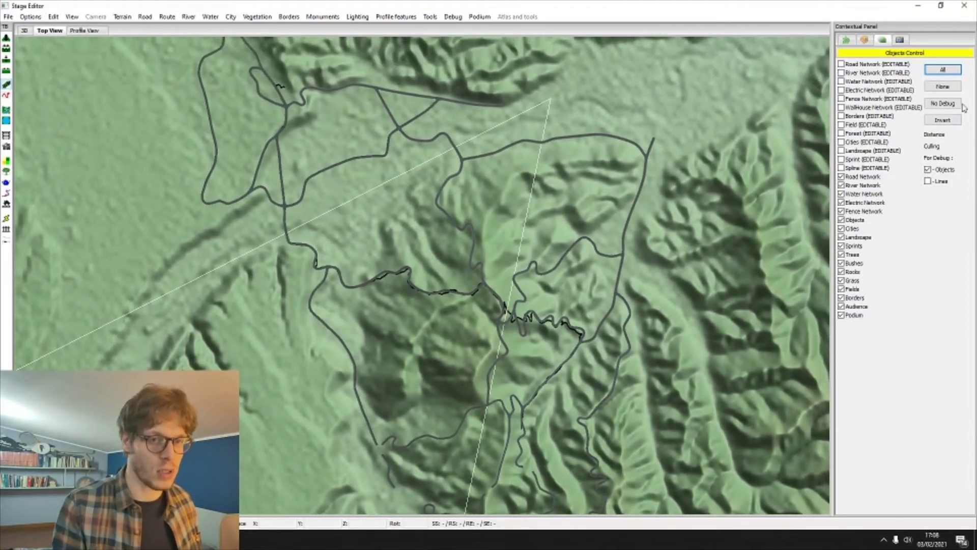
pyautogui.click(942, 86)
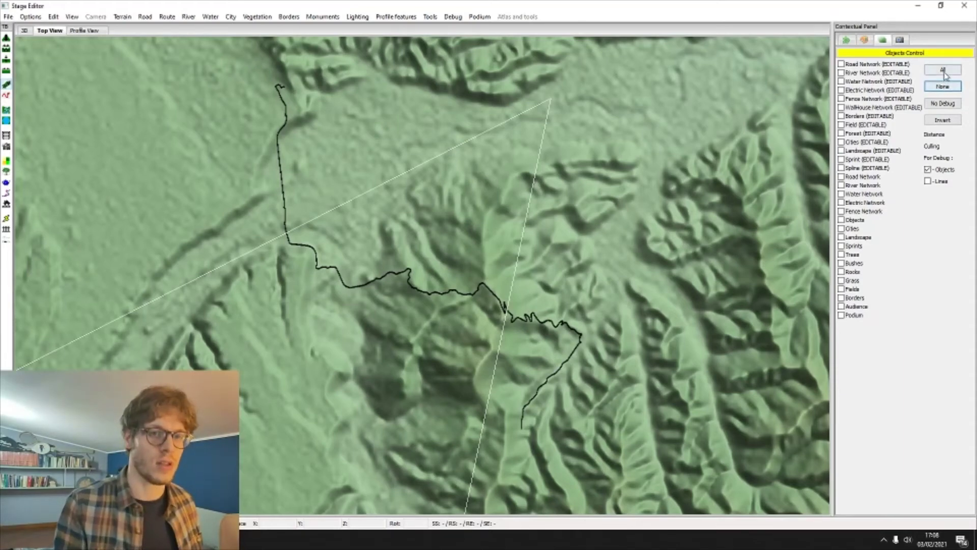
pyautogui.click(942, 70)
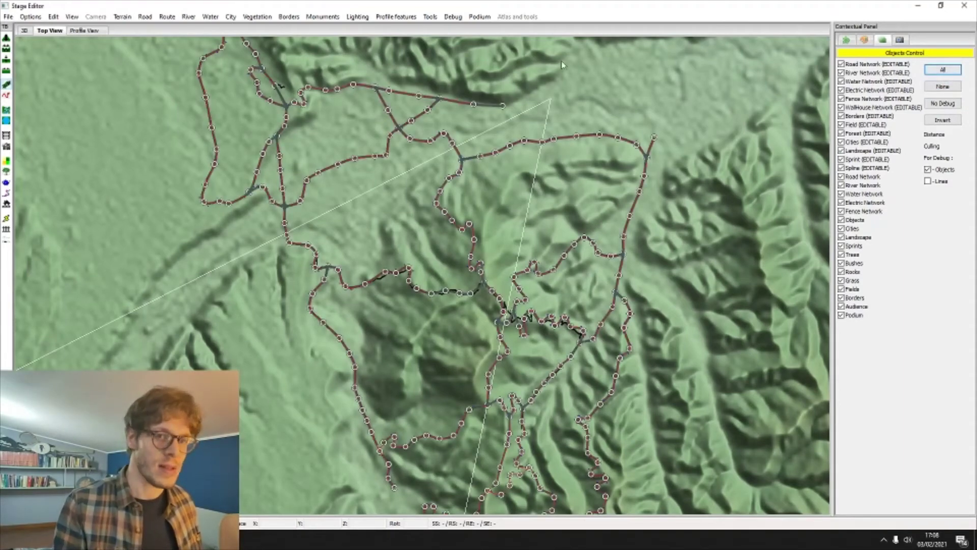
# Check where the GPX track begins at close range with all objects hidden, and show all objects again.
pyautogui.scroll(3, 367, 223)
pyautogui.scroll(2, 323, 122)
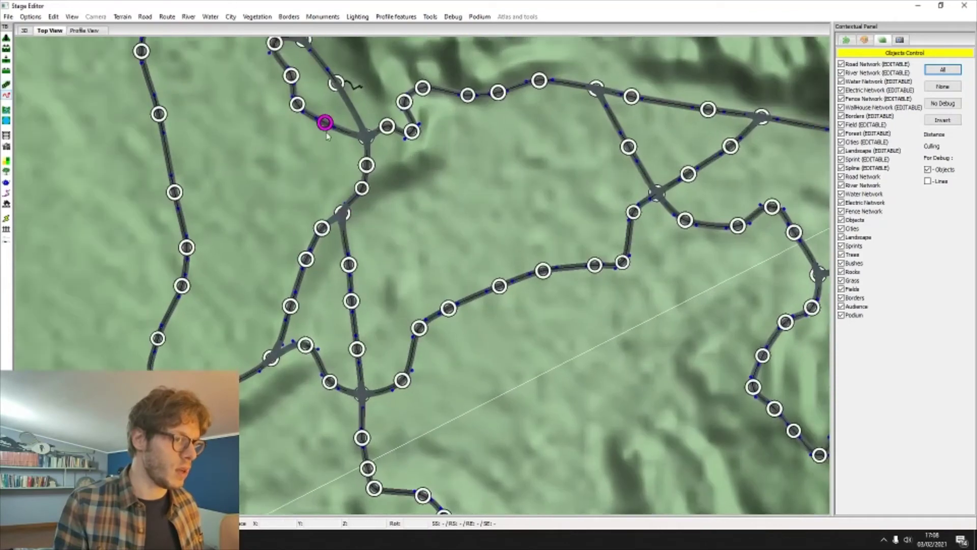
pyautogui.click(943, 86)
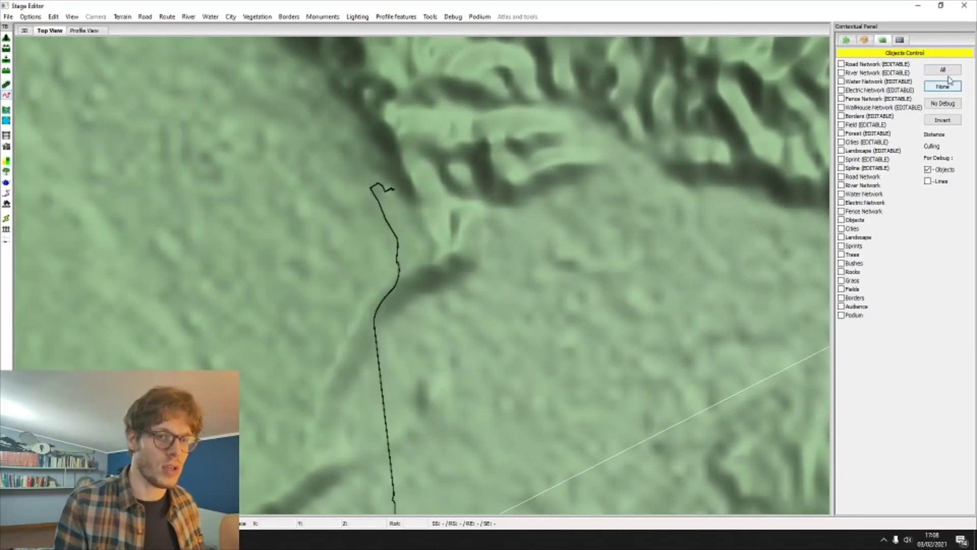
pyautogui.click(943, 69)
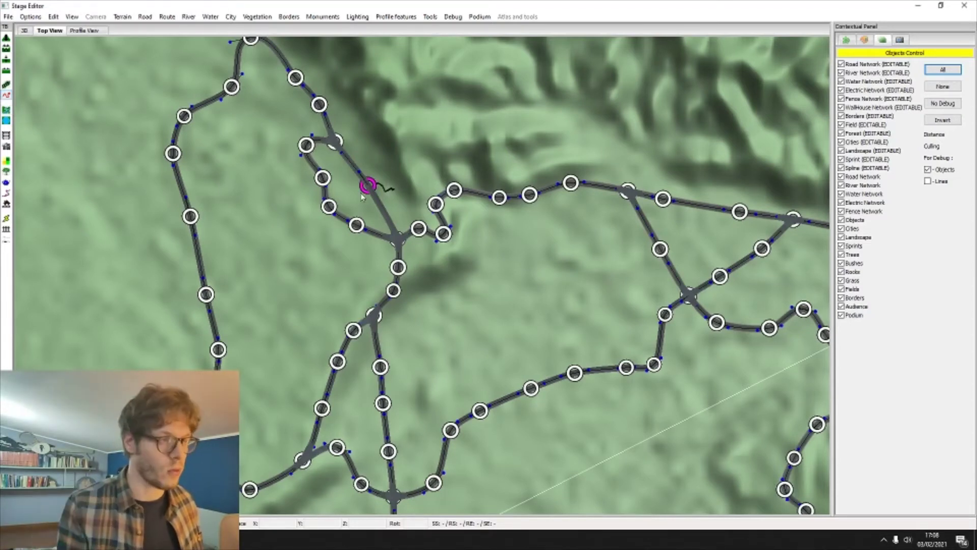
# Start the stage route on the road above the upper junction and lay it south through the junction to the fork.
pyautogui.click(362, 198)
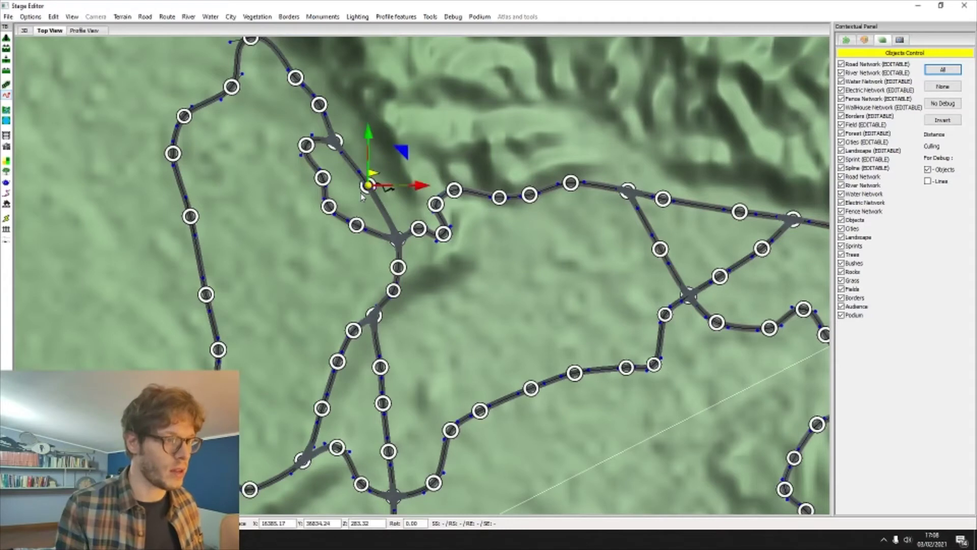
pyautogui.click(401, 240)
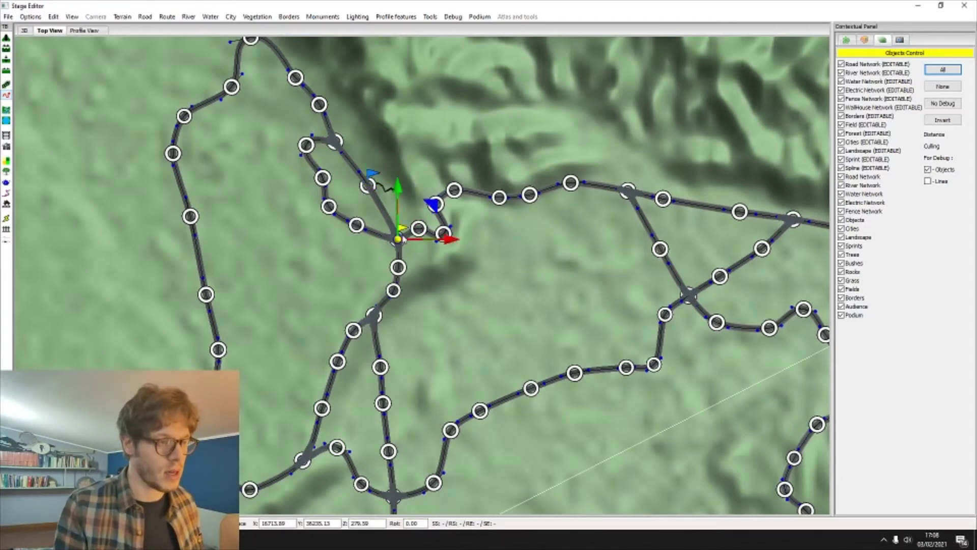
pyautogui.click(398, 266)
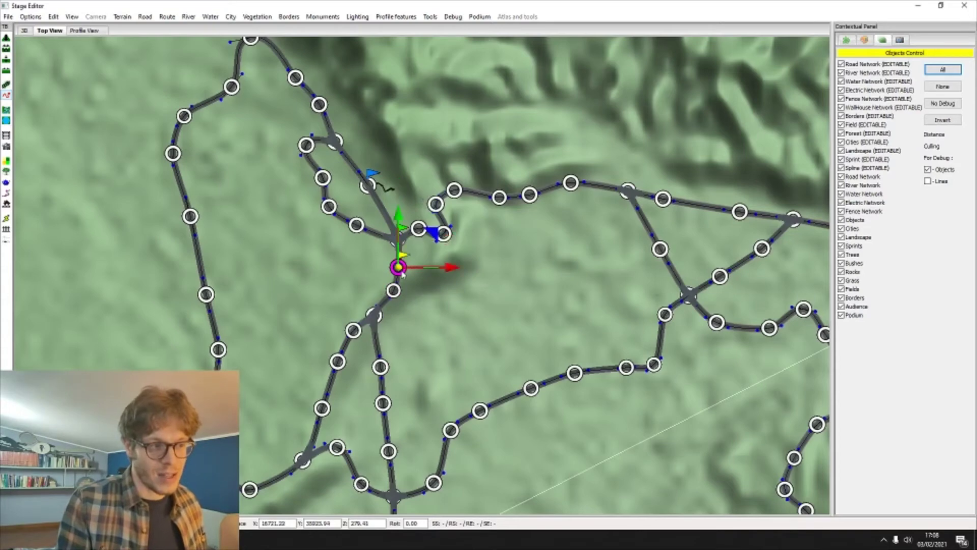
pyautogui.click(394, 290)
pyautogui.click(374, 315)
# Try to extend the route from the fork down the straight road to the southern crossroads, and take it back to the fork.
pyautogui.moveTo(400, 347); pyautogui.dragTo(423, 249, button='middle')
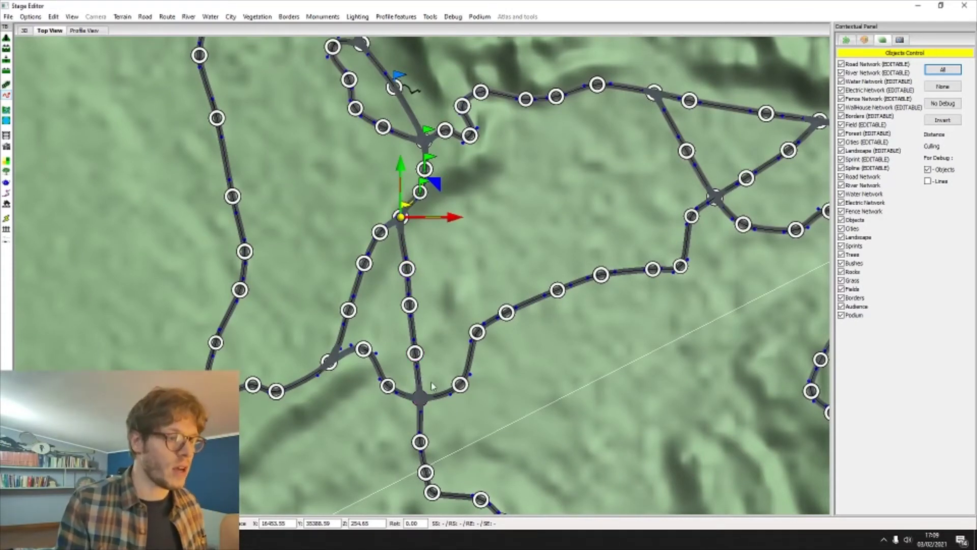
pyautogui.click(422, 392)
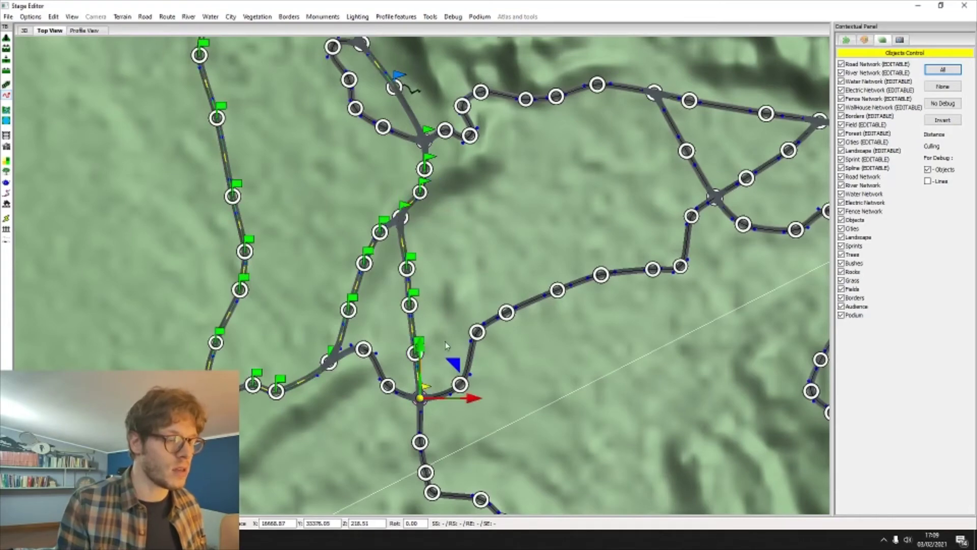
pyautogui.moveTo(383, 124); pyautogui.dragTo(483, 221, button='middle')
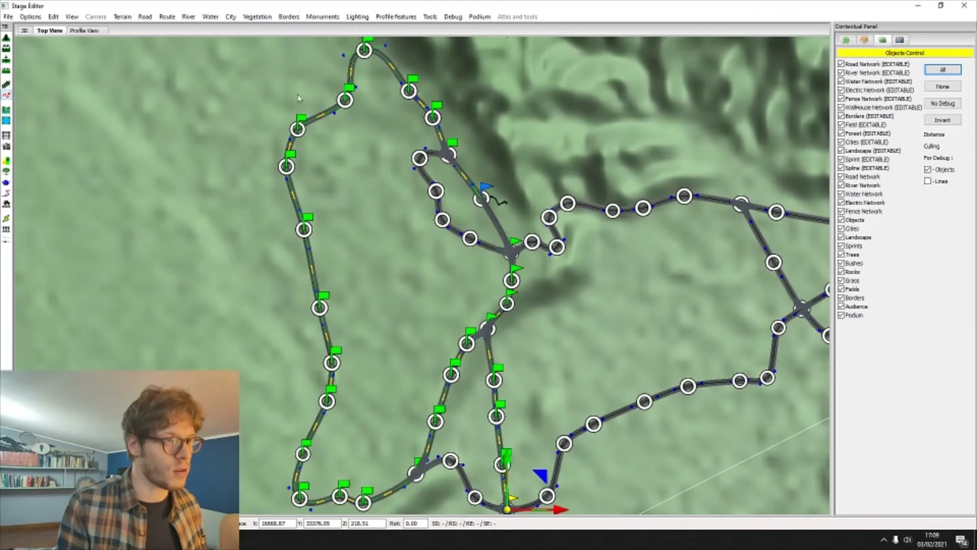
pyautogui.moveTo(371, 397); pyautogui.dragTo(374, 296, button='middle')
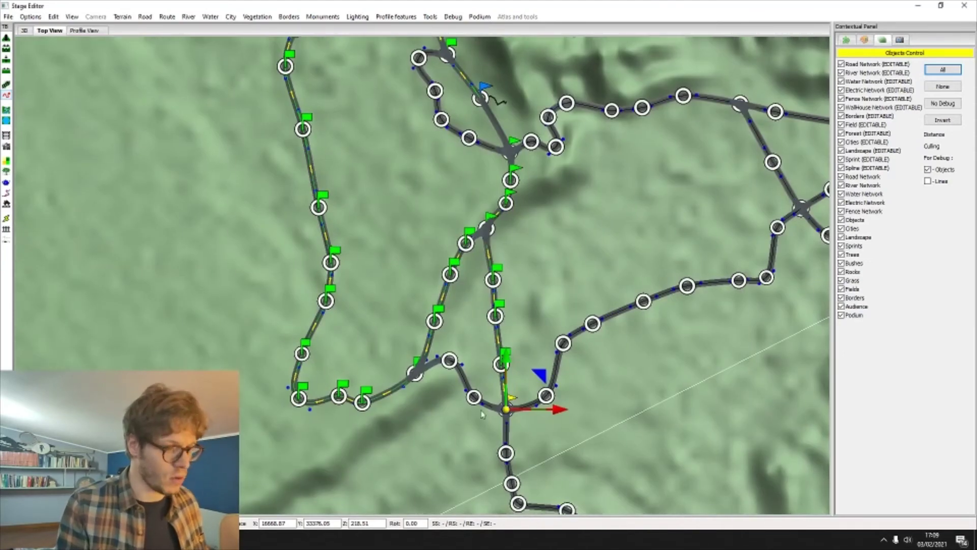
pyautogui.click(502, 392)
pyautogui.click(492, 279)
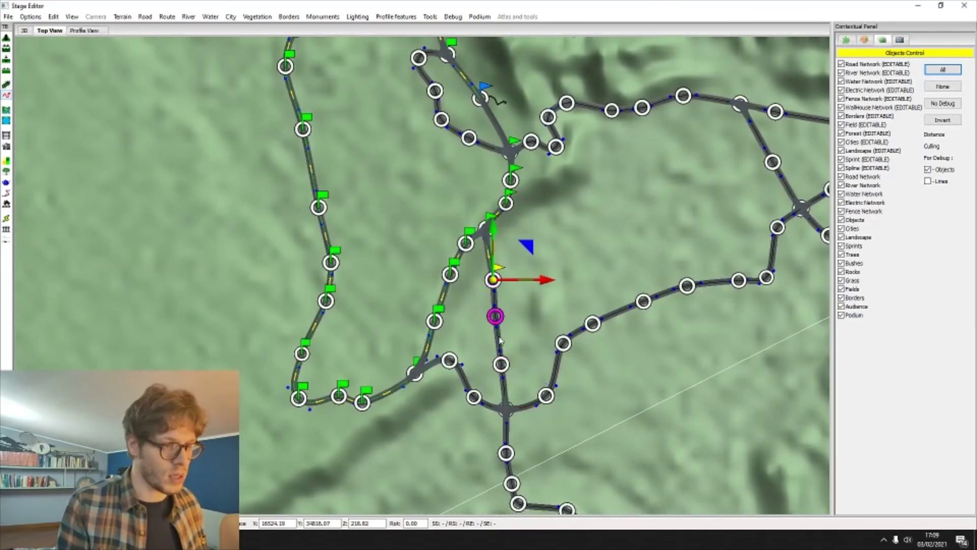
pyautogui.click(489, 228)
# Try to route the stage along the western branch to the southern crossroads, and undo the route points back to just above the fork.
pyautogui.click(450, 275)
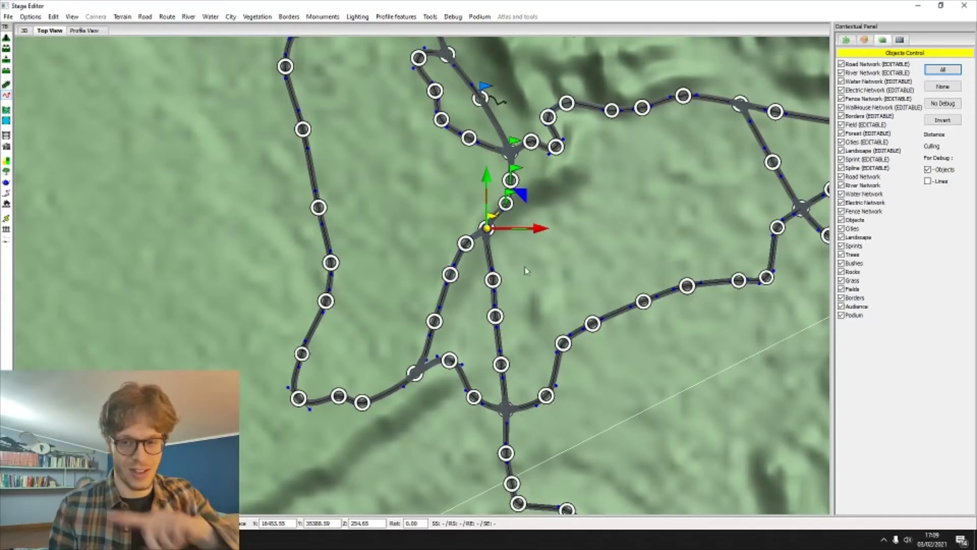
pyautogui.click(434, 321)
pyautogui.click(415, 373)
pyautogui.click(503, 409)
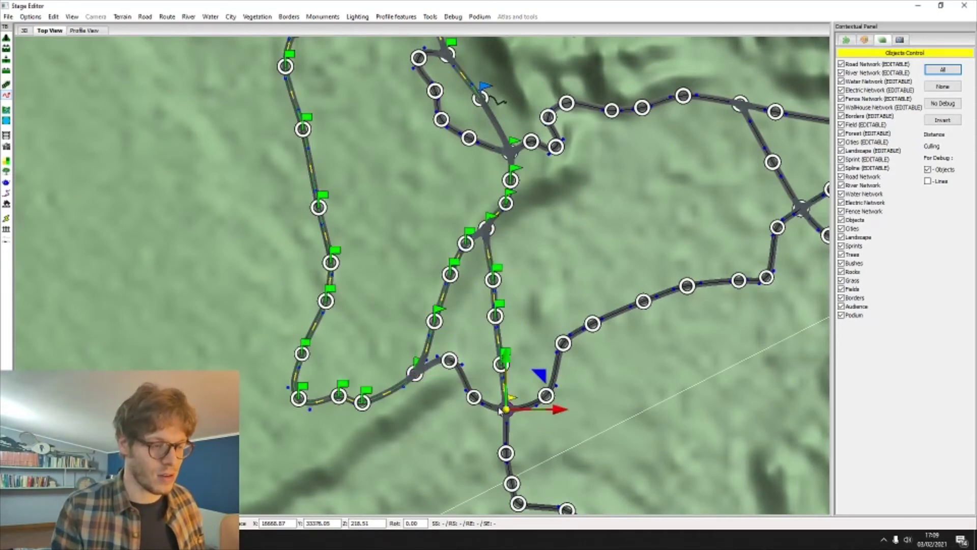
pyautogui.hotkey('ctrl', 'z')
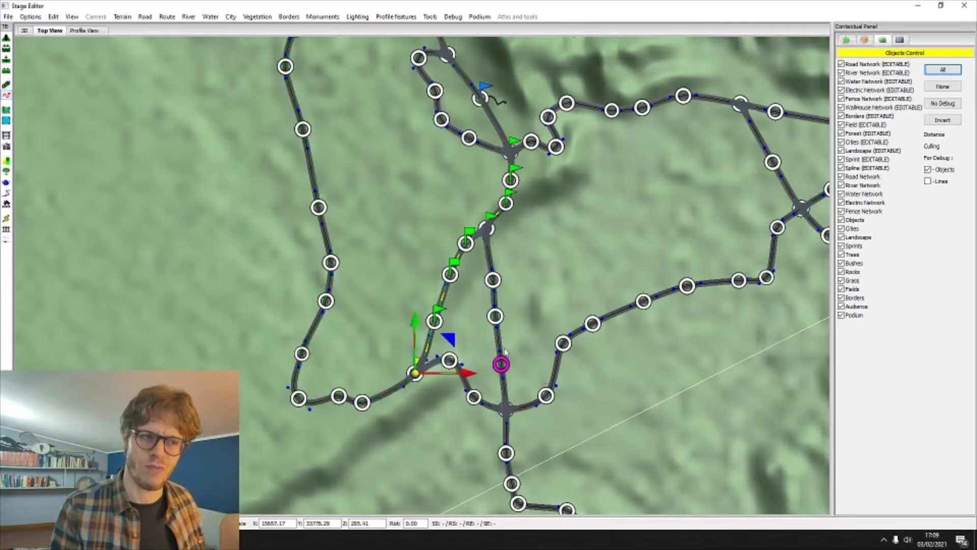
pyautogui.hotkey('ctrl', 'z')
pyautogui.hotkey('ctrl', 'z')
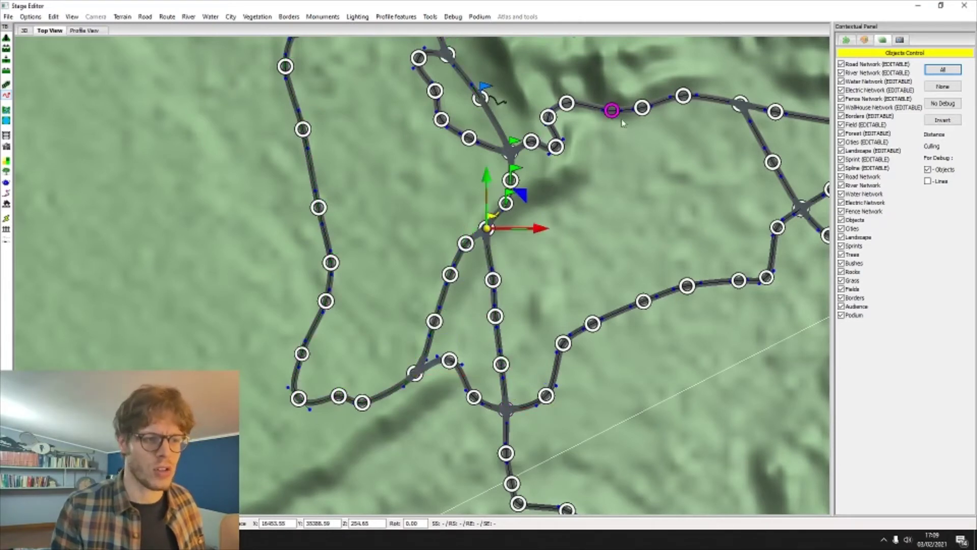
pyautogui.hotkey('ctrl', 'z')
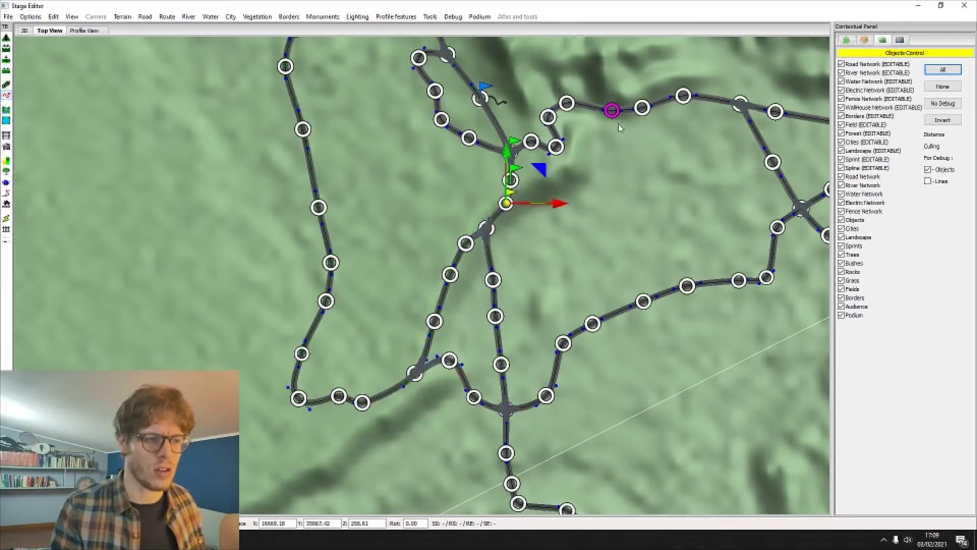
# Detach the short connecting road from the western junction and join its open end to the next road point farther north.
pyautogui.click(417, 375)
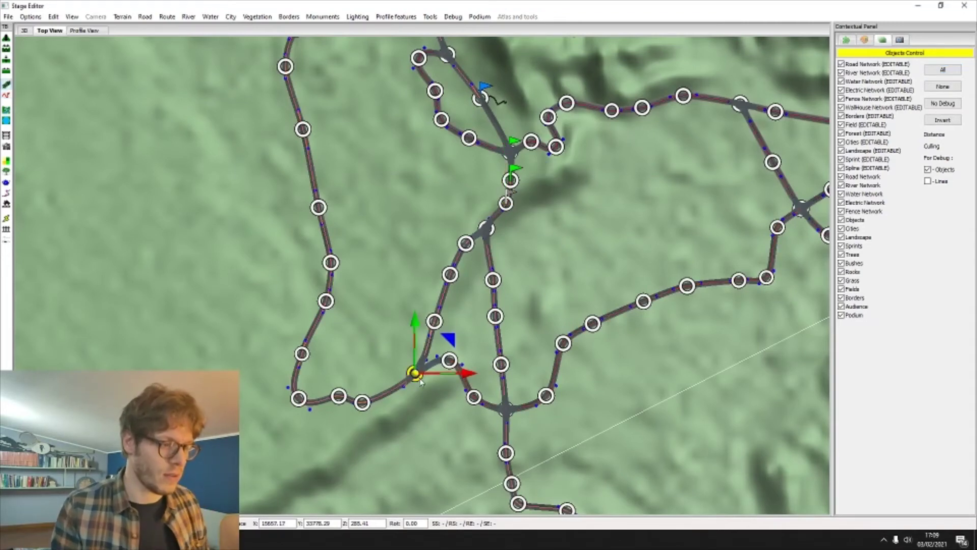
pyautogui.press('Delete')
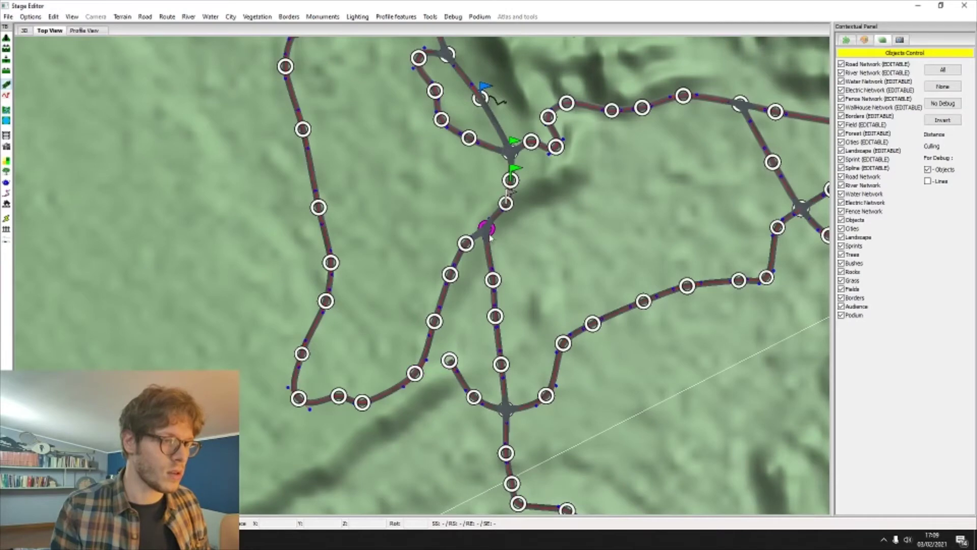
pyautogui.moveTo(493, 192); pyautogui.dragTo(503, 285, button='middle')
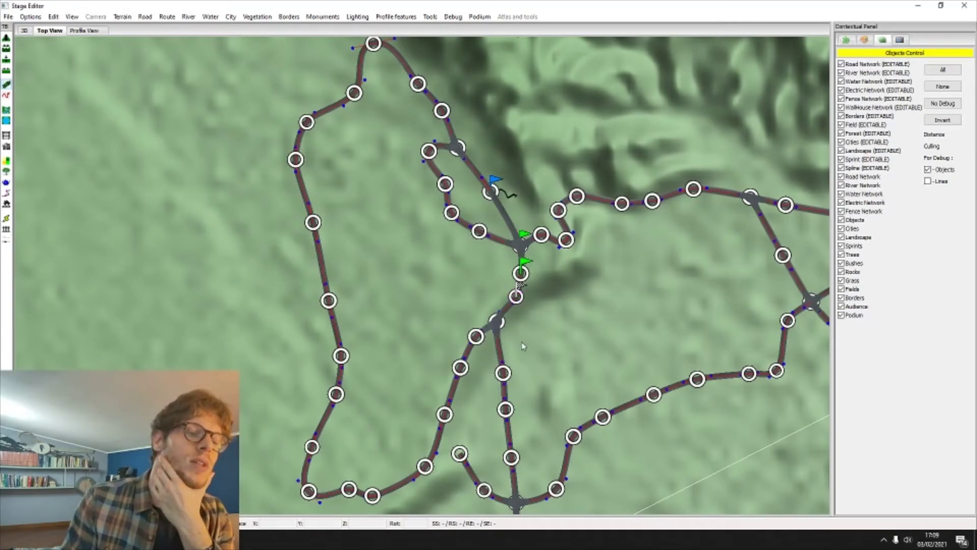
pyautogui.click(459, 453)
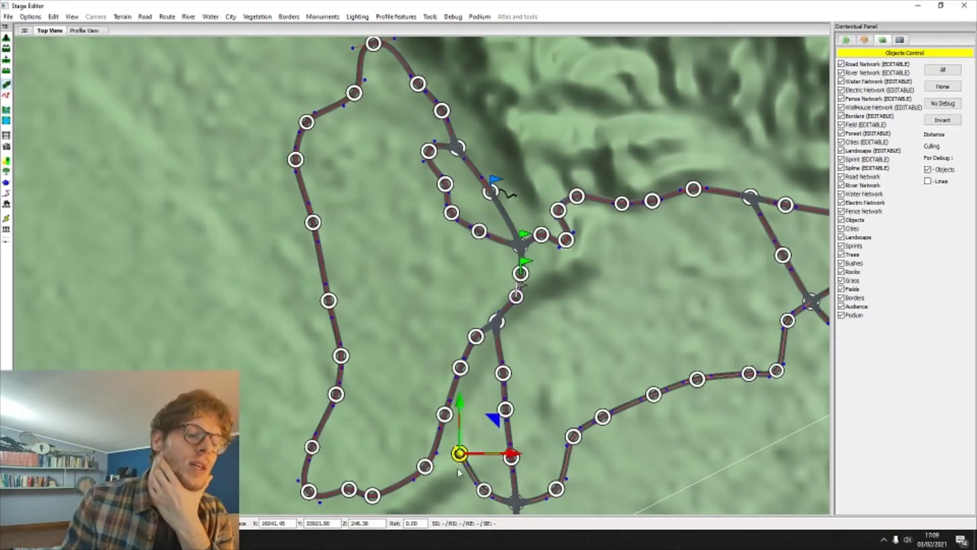
pyautogui.click(444, 420)
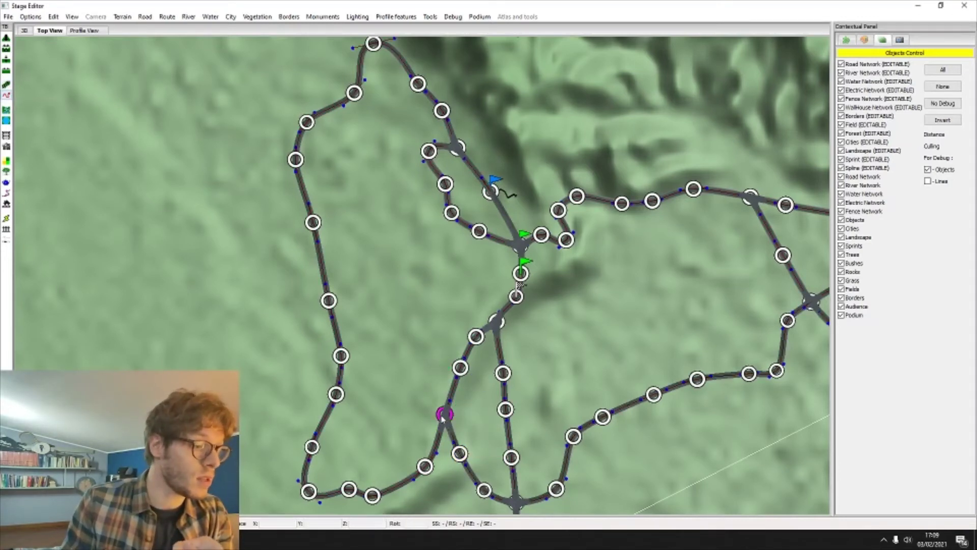
# Try to lay the route from the fork to the southern crossroads on the reworked roads, and undo it back to the fork.
pyautogui.click(497, 321)
pyautogui.click(513, 499)
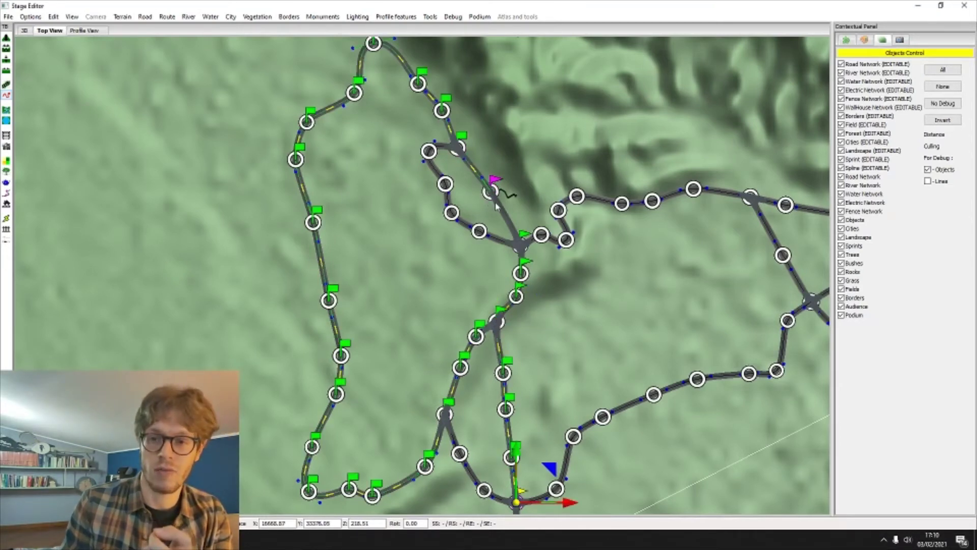
pyautogui.moveTo(538, 363); pyautogui.dragTo(548, 284, button='middle')
pyautogui.click(585, 276)
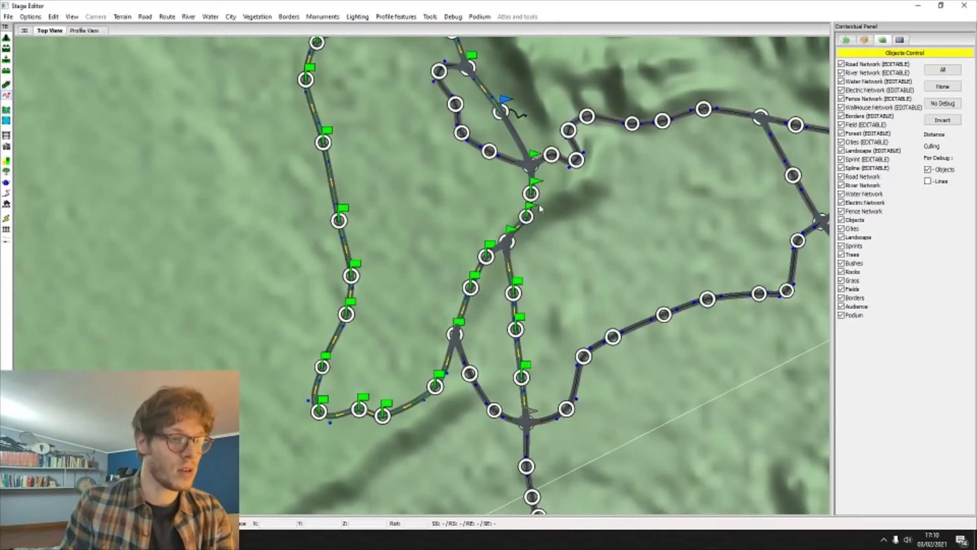
pyautogui.click(530, 193)
pyautogui.click(526, 216)
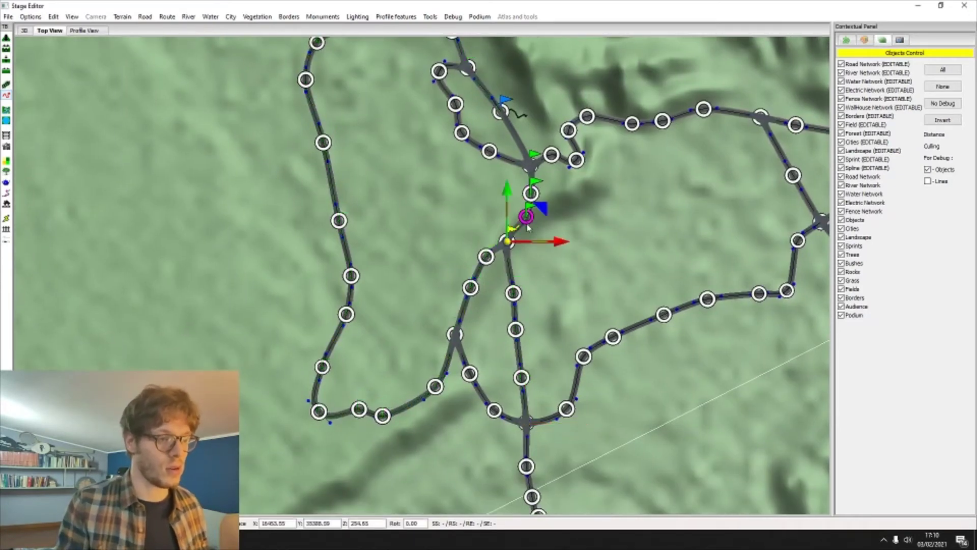
# Undo the last route point so the route ends just north of the fork, and select that road point.
pyautogui.moveTo(342, 170); pyautogui.dragTo(338, 255, button='middle')
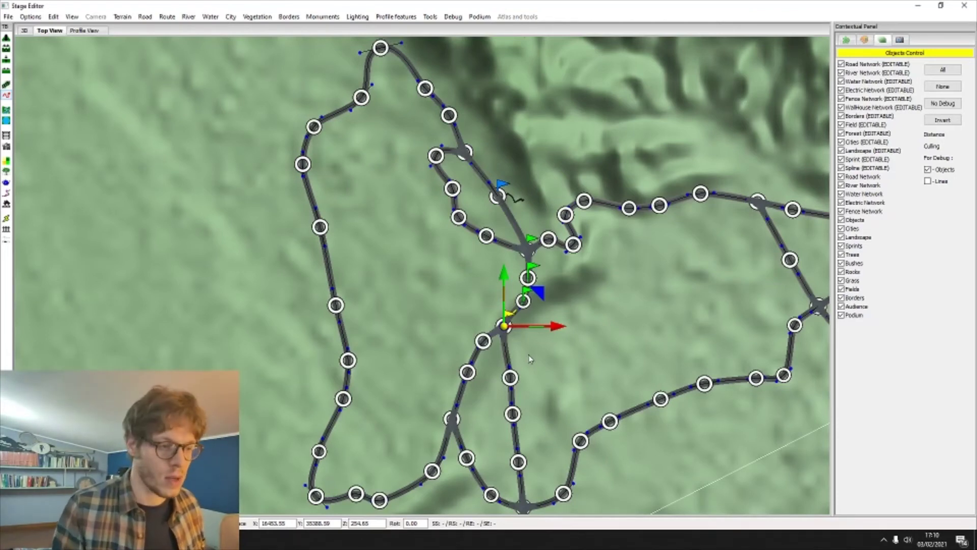
pyautogui.click(451, 417)
pyautogui.click(523, 301)
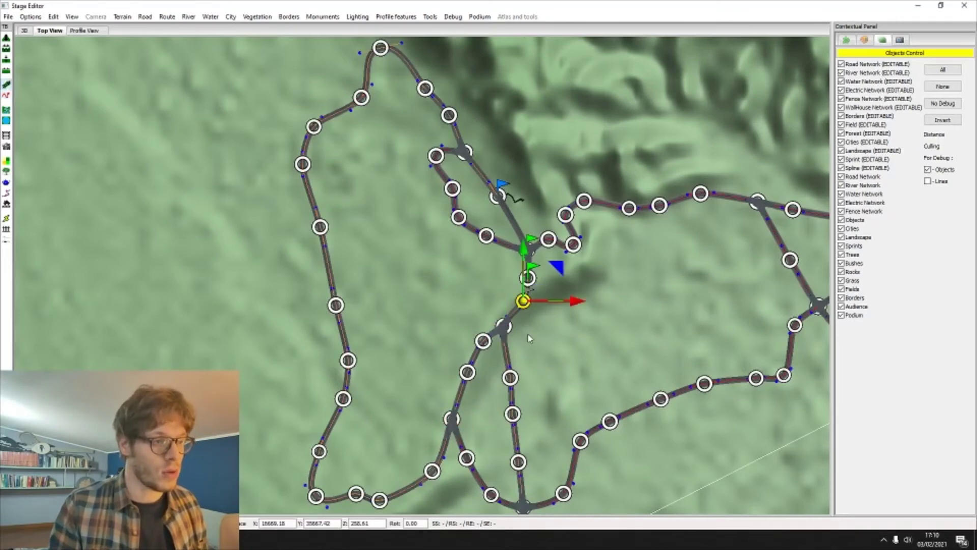
pyautogui.scroll(2, 528, 339)
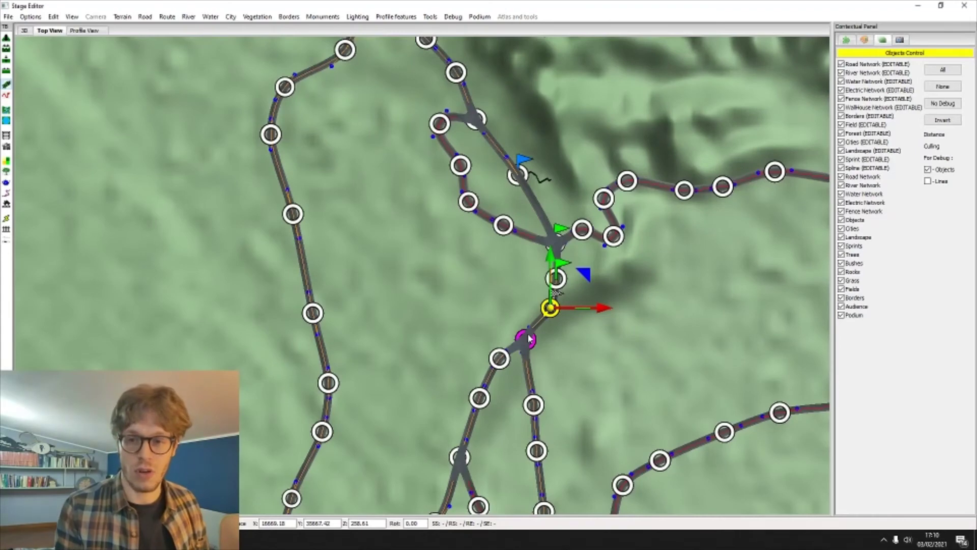
pyautogui.scroll(-2, 518, 173)
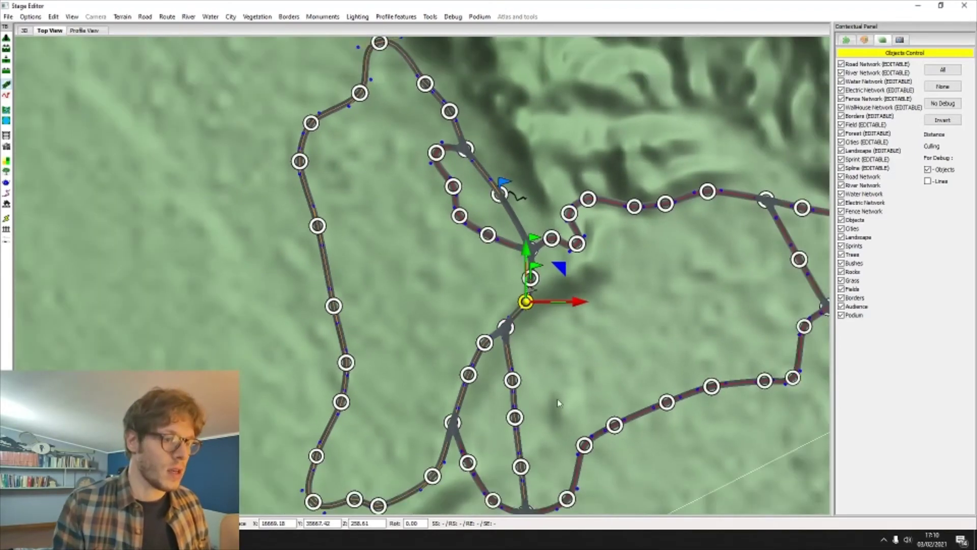
pyautogui.click(559, 402)
# Detach the western branch from the fork just below the route's end.
pyautogui.scroll(2, 558, 402)
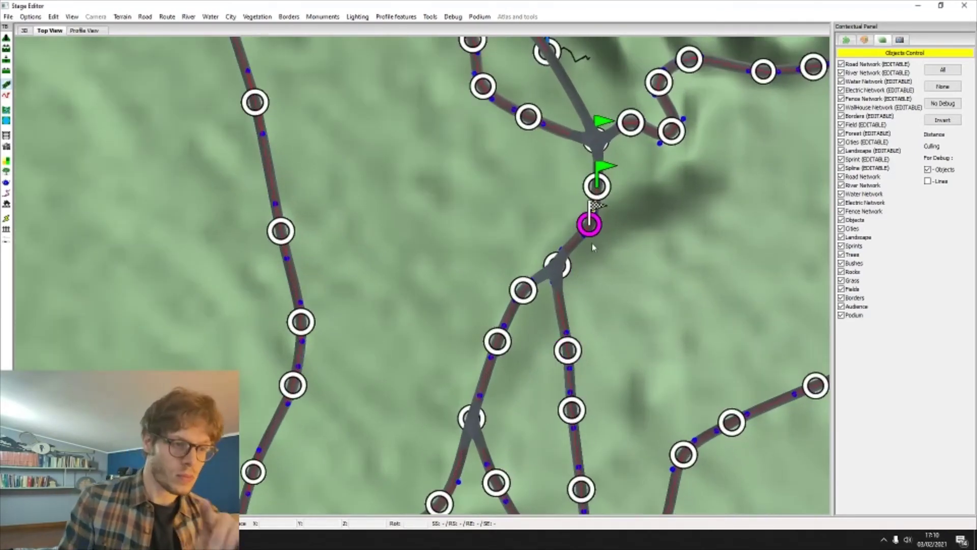
pyautogui.click(589, 224)
pyautogui.moveTo(591, 248); pyautogui.dragTo(520, 361, button='middle')
pyautogui.moveTo(450, 402); pyautogui.dragTo(502, 222, button='middle')
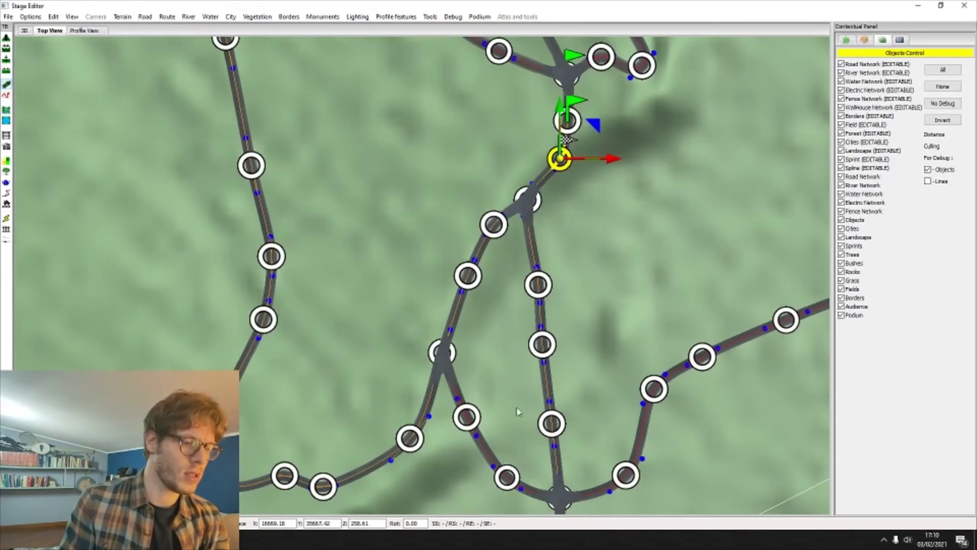
pyautogui.moveTo(474, 186); pyautogui.dragTo(351, 321, button='middle')
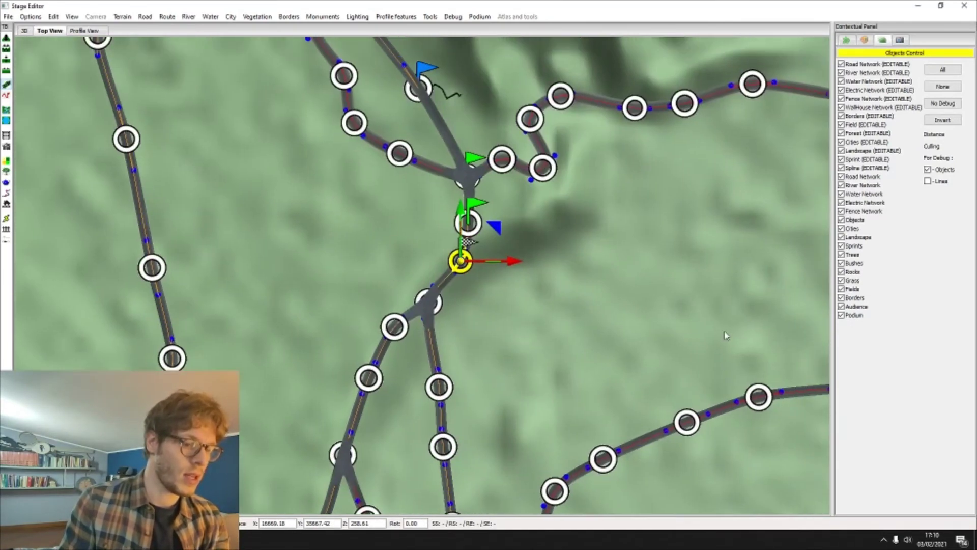
pyautogui.moveTo(727, 335); pyautogui.dragTo(697, 236, button='middle')
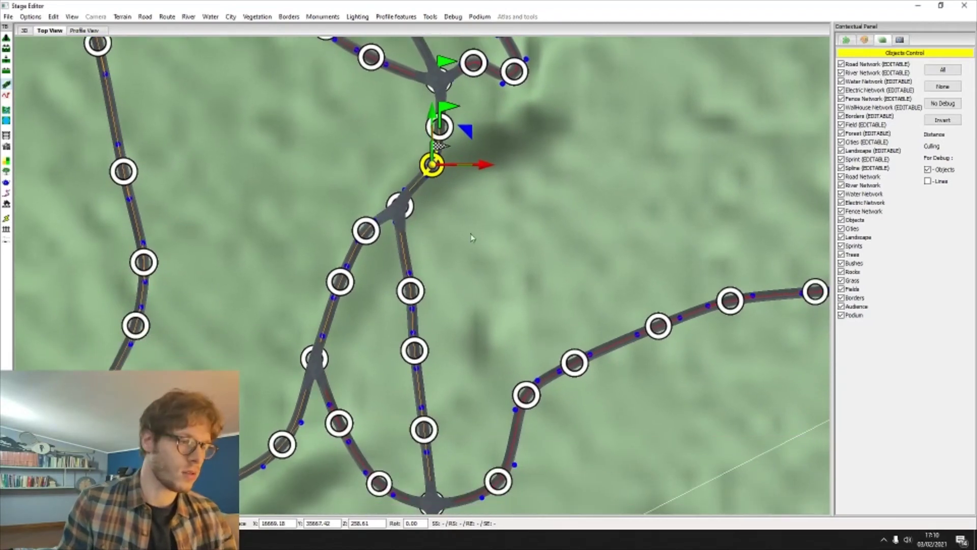
pyautogui.hotkey('ctrl', 'z')
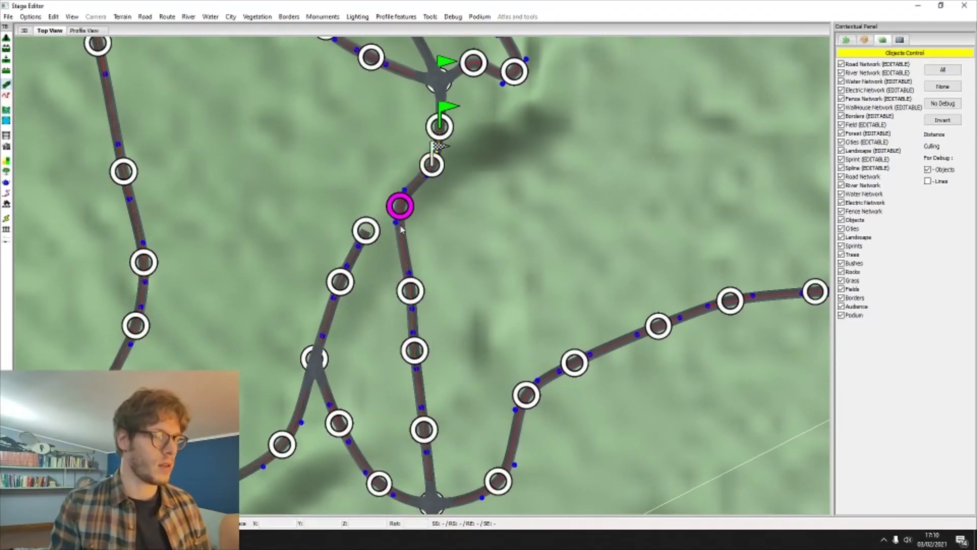
# Detach the side roads at the southern crossroads, the western junction and the two northern junctions from the stage road.
pyautogui.moveTo(429, 506); pyautogui.dragTo(462, 406, button='middle')
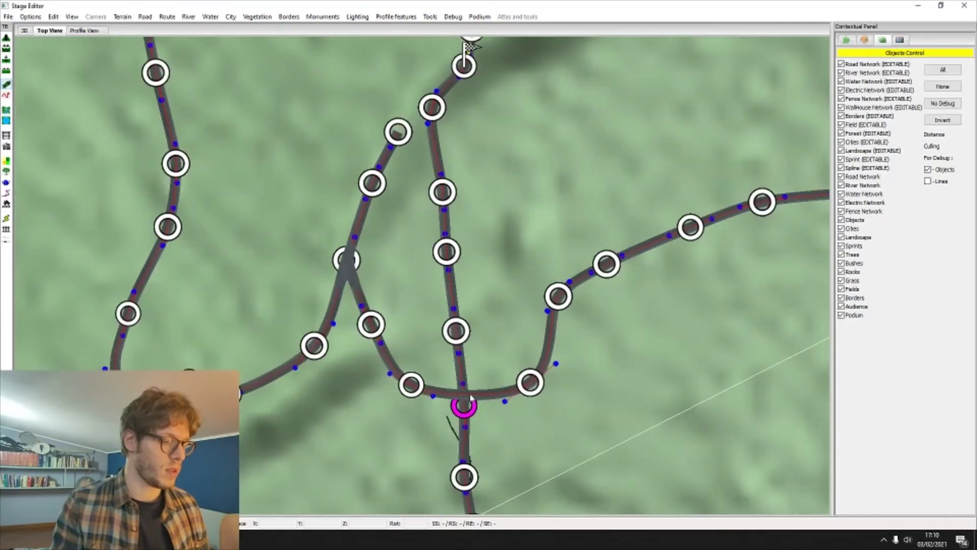
pyautogui.moveTo(349, 260); pyautogui.dragTo(355, 348, button='middle')
pyautogui.moveTo(405, 222); pyautogui.dragTo(410, 433, button='middle')
pyautogui.hotkey('ctrl', 'z')
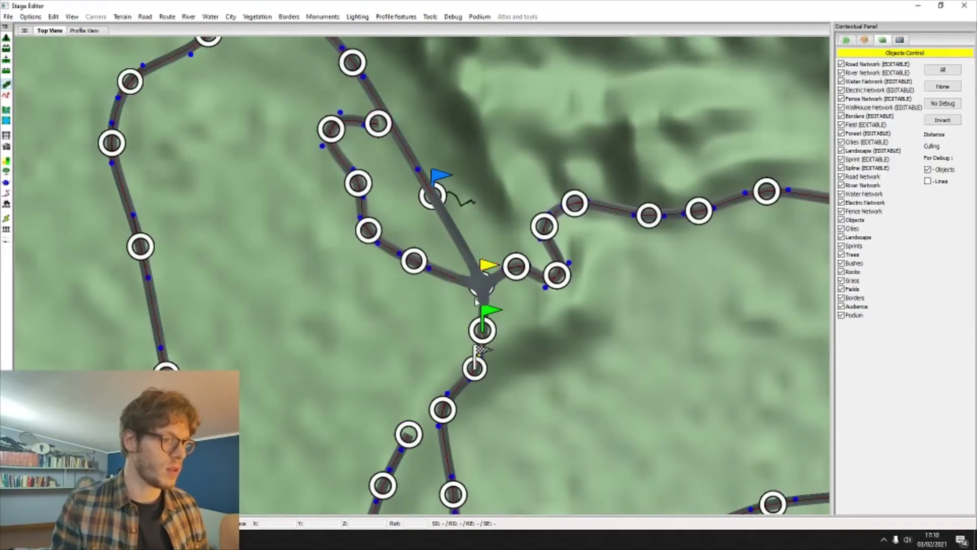
pyautogui.click(476, 293)
pyautogui.click(460, 301)
pyautogui.scroll(-1, 460, 301)
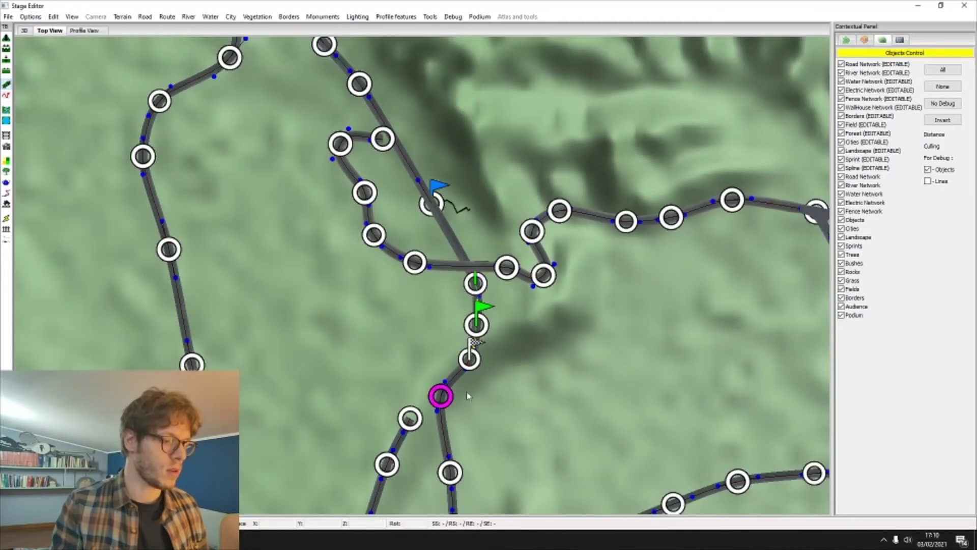
# Select the road point just south of the crossroads and examine the road network farther along the stage road.
pyautogui.moveTo(466, 393); pyautogui.dragTo(486, 262, button='middle')
pyautogui.moveTo(483, 469); pyautogui.dragTo(491, 325, button='middle')
pyautogui.click(496, 454)
pyautogui.scroll(-3, 486, 407)
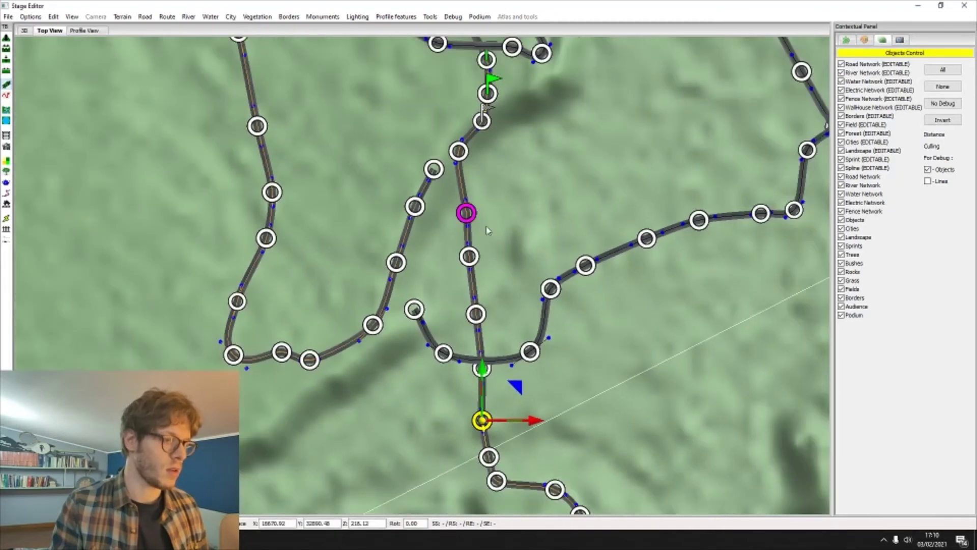
pyautogui.moveTo(503, 476); pyautogui.dragTo(485, 401, button='middle')
pyautogui.scroll(2, 479, 399)
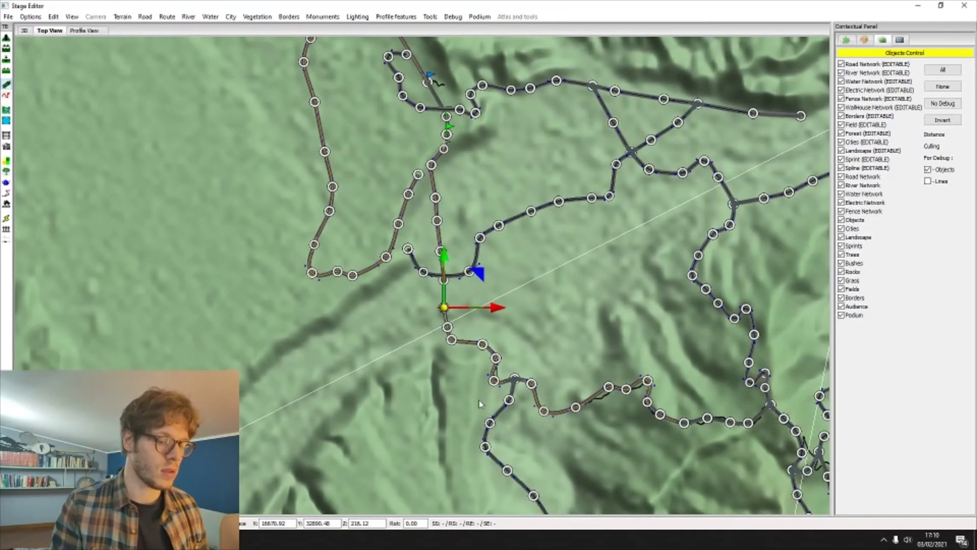
# Delete the road points of the western loop from its loose eastern end, around the southern bend and up the western side.
pyautogui.moveTo(481, 128); pyautogui.dragTo(474, 324, button='middle')
pyautogui.click(420, 324)
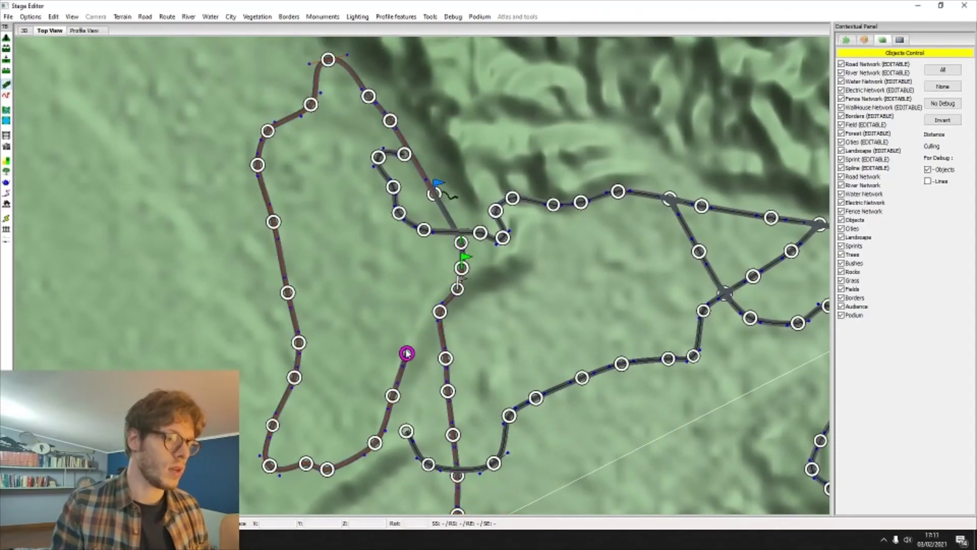
pyautogui.click(406, 352)
pyautogui.click(392, 394)
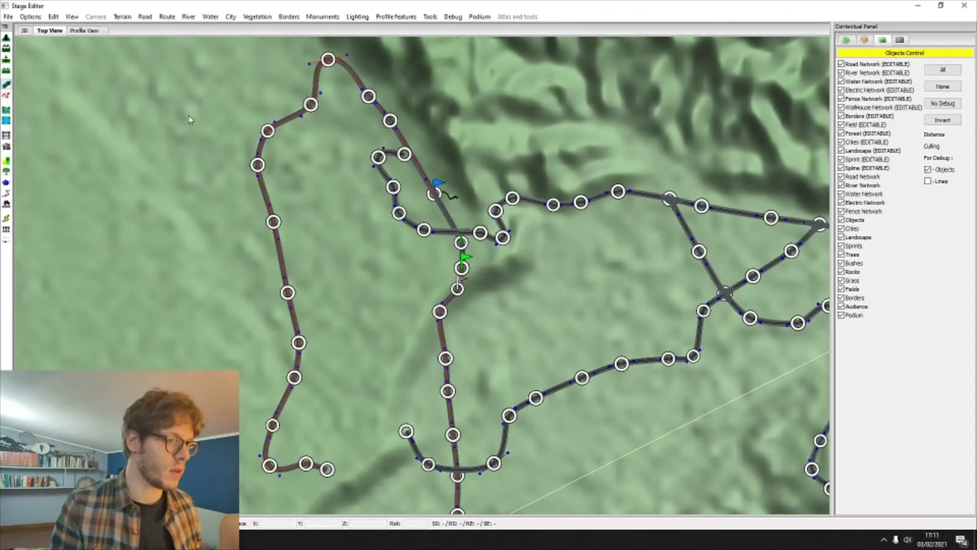
pyautogui.moveTo(188, 113); pyautogui.dragTo(331, 480)
pyautogui.press('Delete')
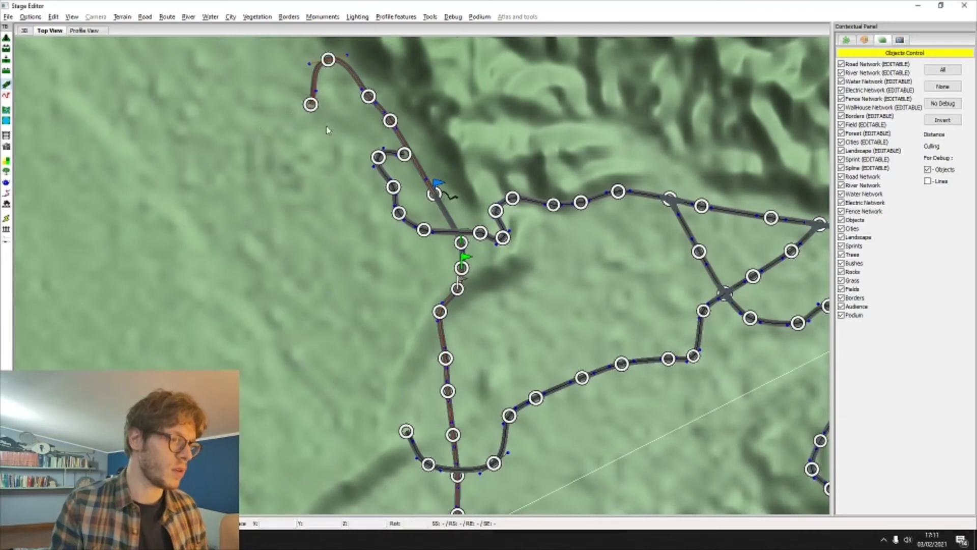
# Delete the loop's remaining road points one by one, from the northern bend down to the junction at the stage road's north end.
pyautogui.click(311, 104)
pyautogui.press('Delete')
pyautogui.click(329, 60)
pyautogui.press('Delete')
pyautogui.click(369, 96)
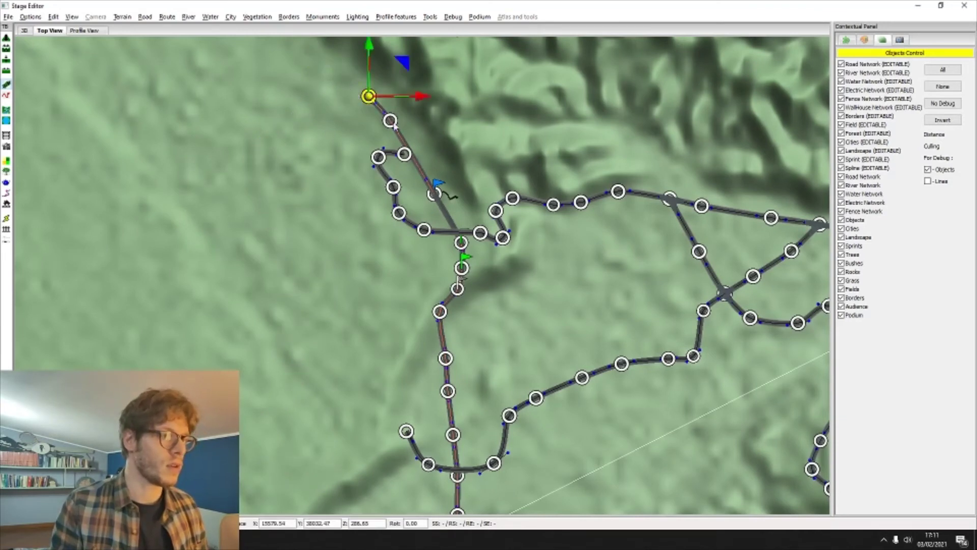
pyautogui.press('Delete')
pyautogui.click(389, 121)
pyautogui.press('Delete')
pyautogui.click(434, 194)
pyautogui.press('Delete')
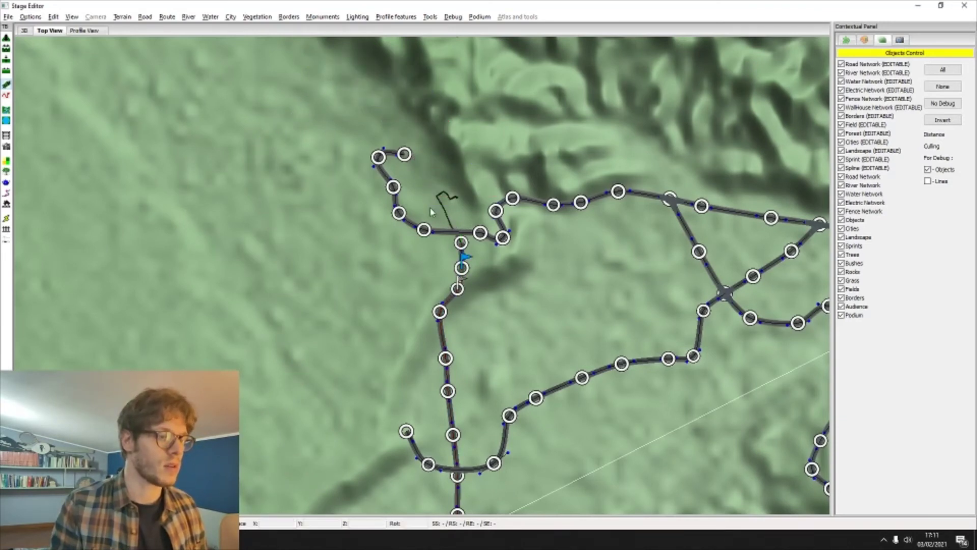
# Remove the entire stage route.
pyautogui.click(430, 17)
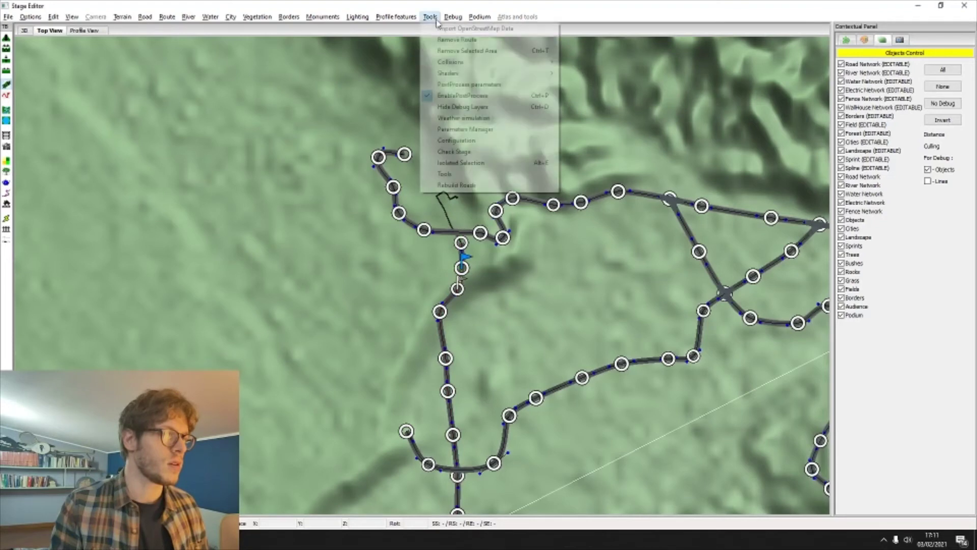
pyautogui.click(457, 39)
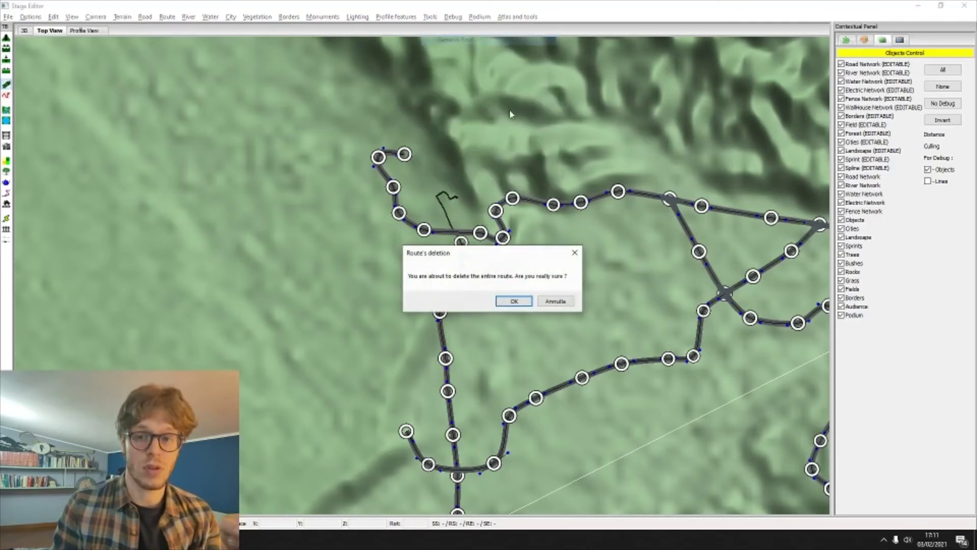
pyautogui.click(529, 301)
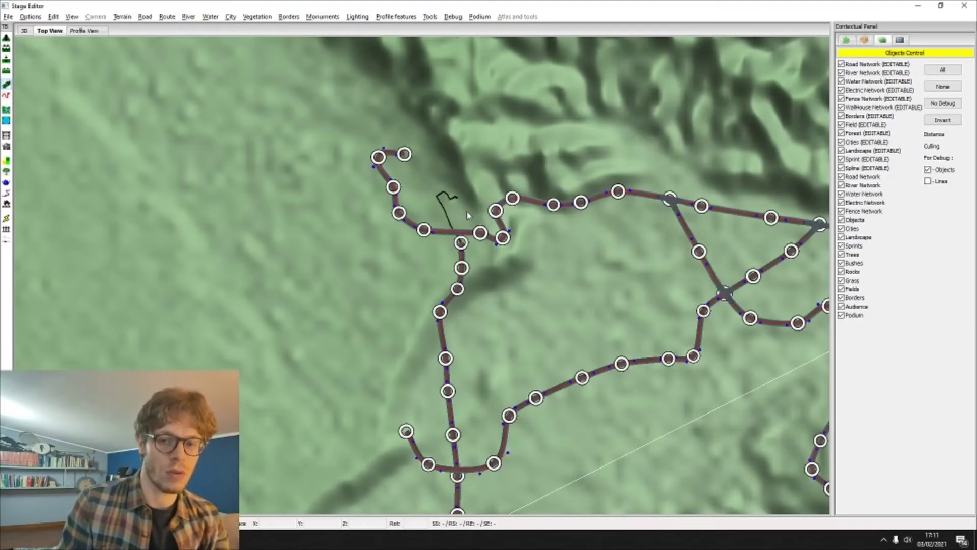
# Load Stage_for_PCM2.gpx as the GPX overlay in the top view.
pyautogui.click(464, 253)
pyautogui.click(461, 268)
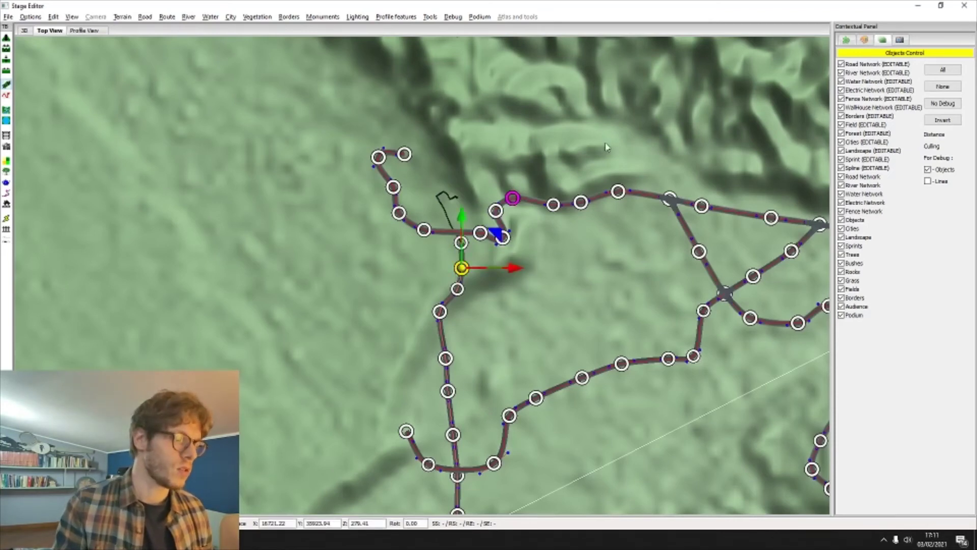
pyautogui.click(846, 39)
pyautogui.click(864, 40)
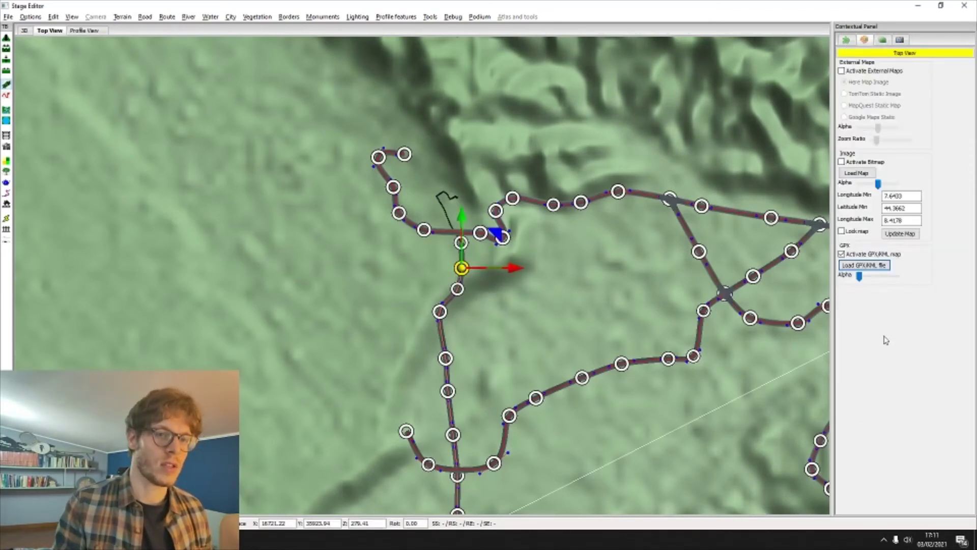
pyautogui.click(889, 267)
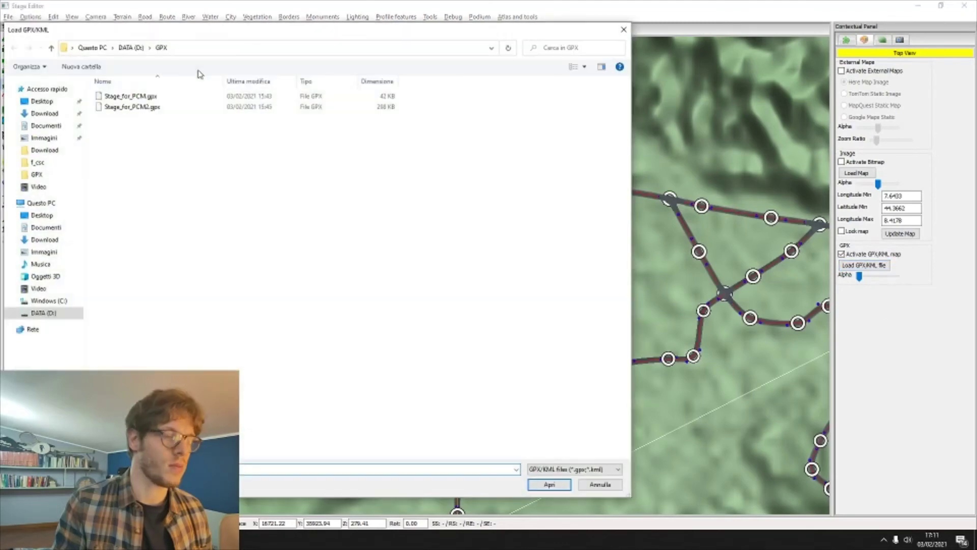
pyautogui.doubleClick(184, 101)
pyautogui.scroll(4, 469, 244)
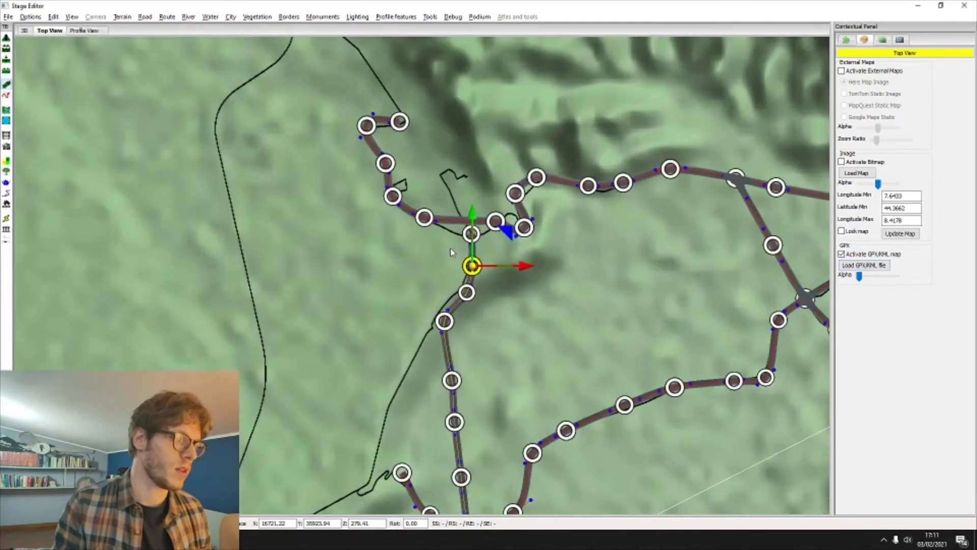
# Join the crossing east-west road to the north end of the stage road.
pyautogui.click(539, 188)
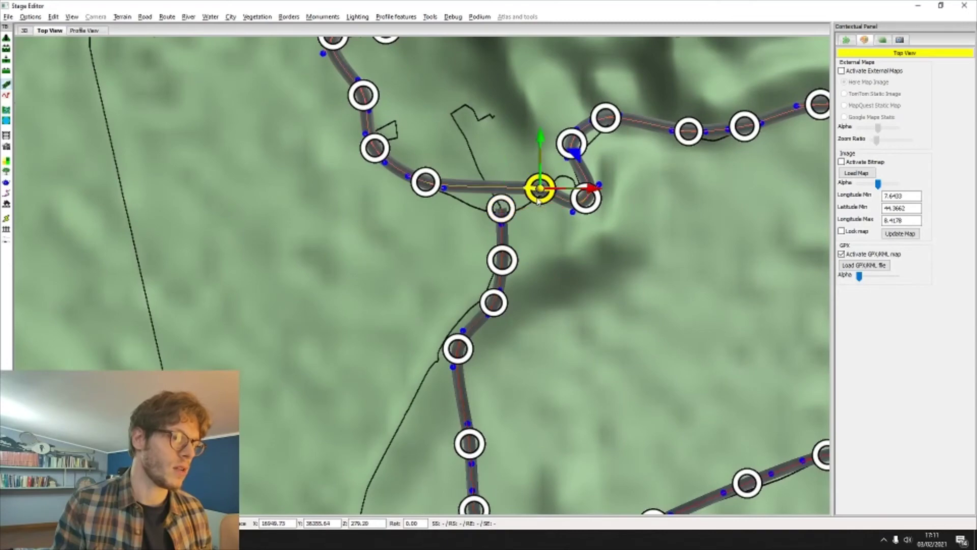
pyautogui.click(501, 209)
pyautogui.click(411, 252)
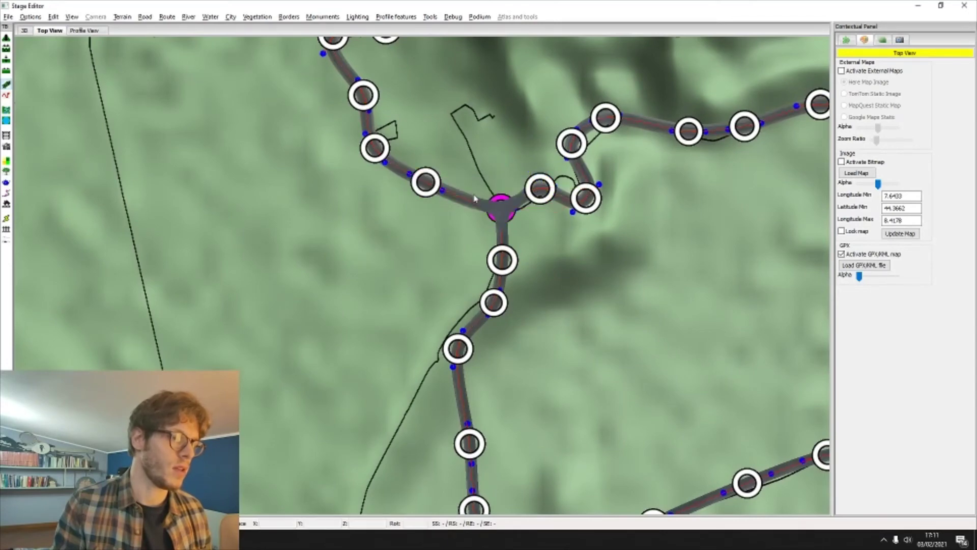
# Draw a road northwest from the new junction, joining the western branch's loose end and following the GPX track one point beyond it.
pyautogui.click(504, 204)
pyautogui.click(468, 147)
pyautogui.moveTo(411, 60); pyautogui.dragTo(548, 285, button='middle')
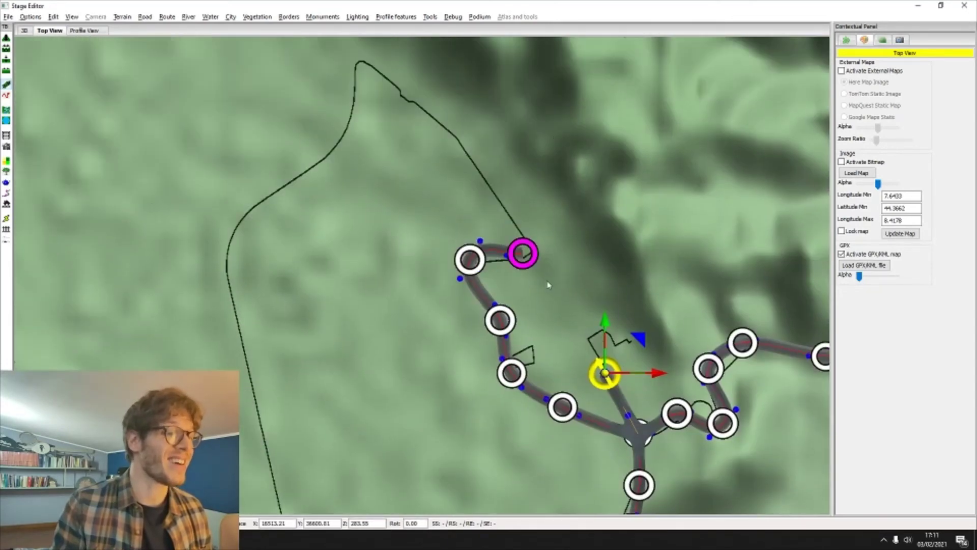
pyautogui.click(523, 253)
pyautogui.click(490, 184)
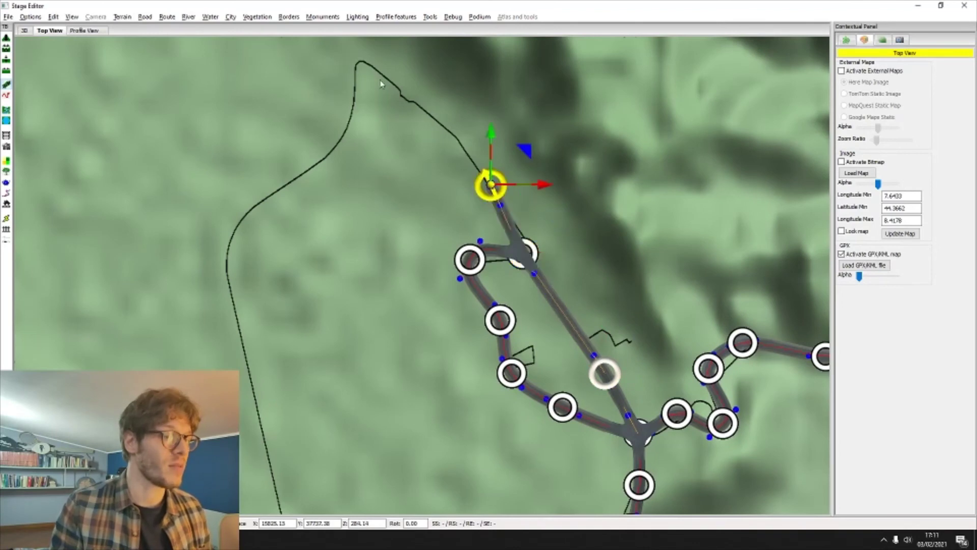
# Extend the road along the GPX track around the northern bend and southwest to the start of the western side.
pyautogui.click(435, 116)
pyautogui.click(360, 63)
pyautogui.click(344, 128)
pyautogui.click(305, 180)
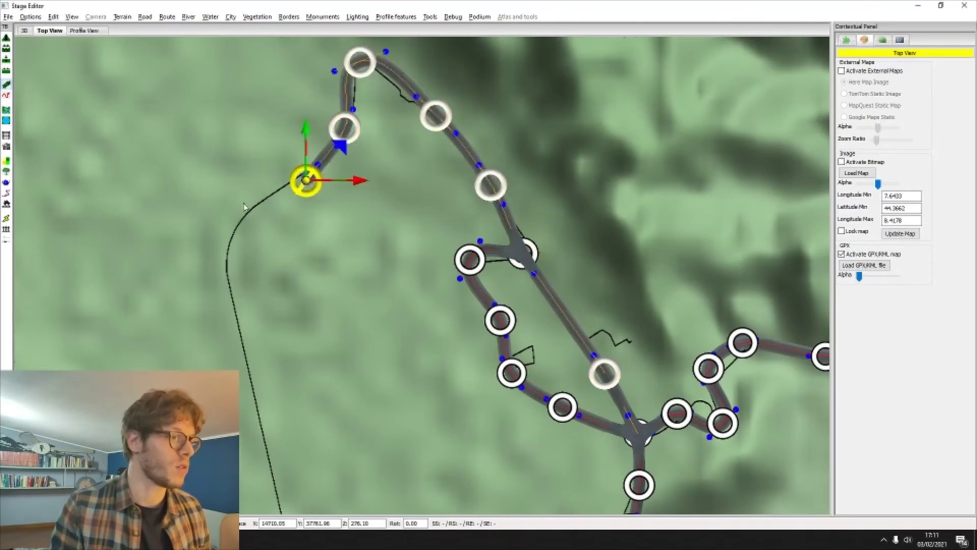
pyautogui.click(242, 210)
# Extend the road south along the GPX track with points down the western side.
pyautogui.moveTo(225, 290); pyautogui.dragTo(220, 192, button='middle')
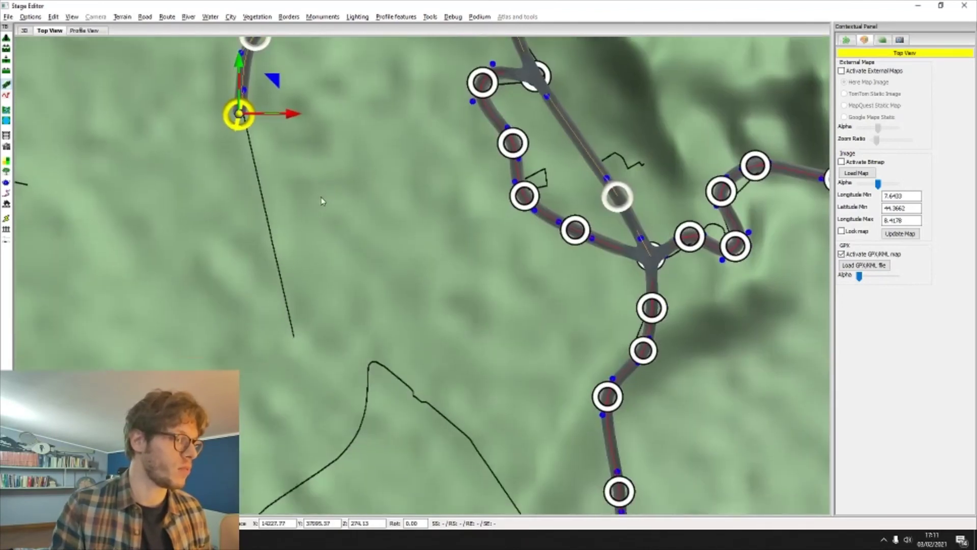
pyautogui.click(278, 256)
pyautogui.click(305, 334)
pyautogui.click(302, 381)
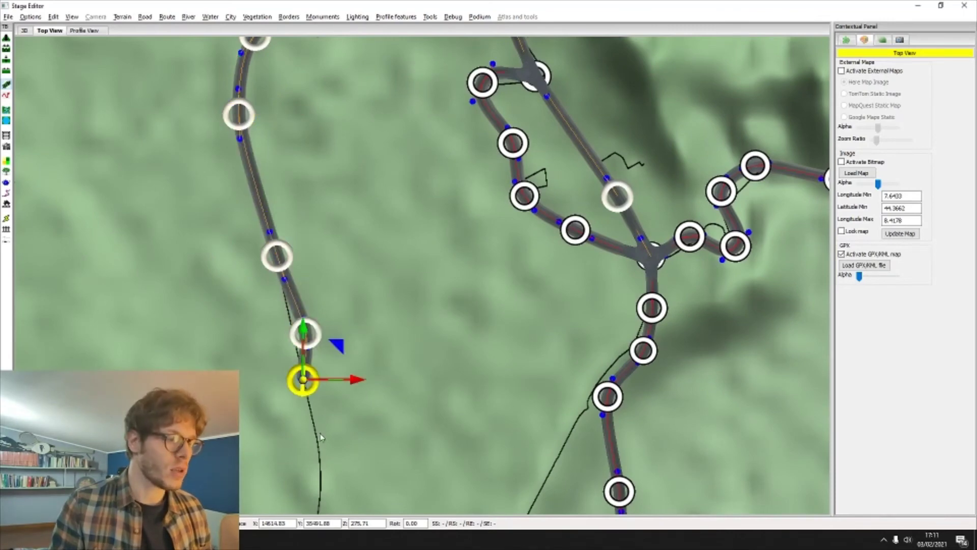
pyautogui.click(322, 439)
# Continue the road along the GPX track around the southwestern bend, east to the fork and one point north of it.
pyautogui.moveTo(323, 441); pyautogui.dragTo(446, 173, button='middle')
pyautogui.click(377, 320)
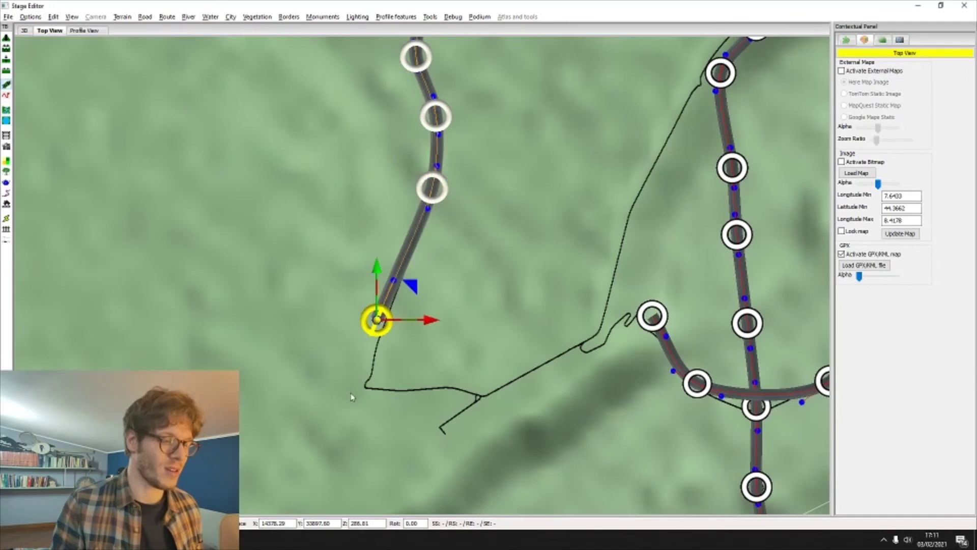
pyautogui.click(382, 386)
pyautogui.click(474, 393)
pyautogui.click(547, 373)
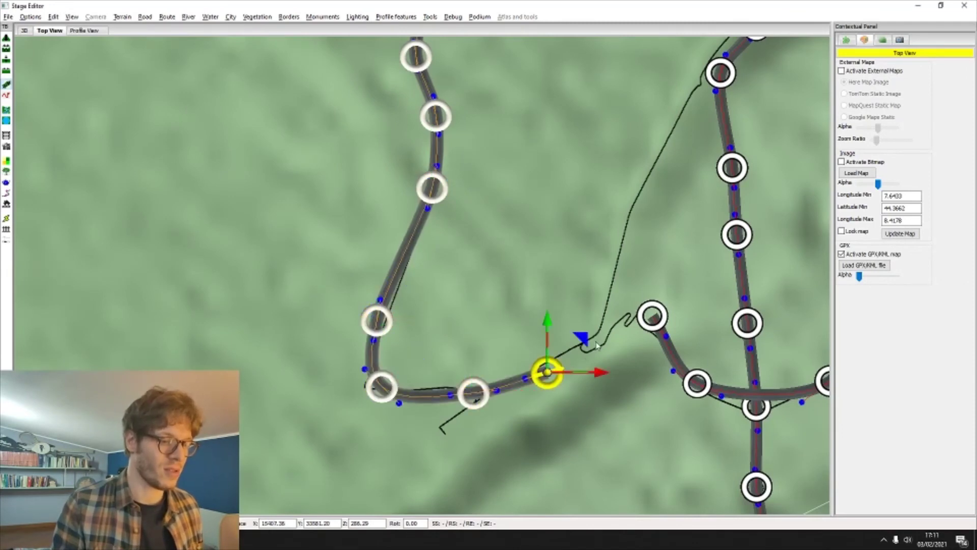
pyautogui.click(596, 341)
pyautogui.click(613, 243)
# Connect the southern side road's loose end to the fork, and extend the new road northeast to join the stage road.
pyautogui.click(651, 316)
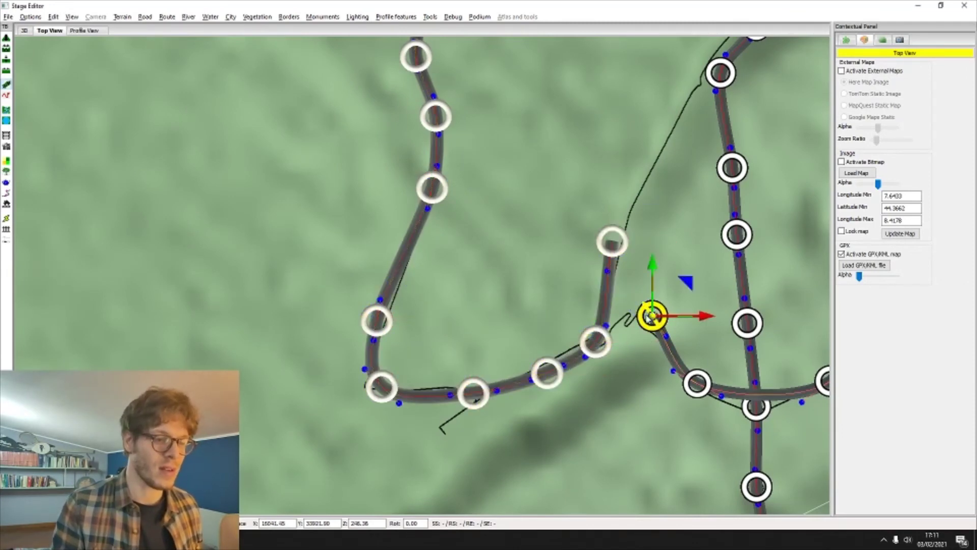
pyautogui.click(594, 342)
pyautogui.moveTo(624, 254); pyautogui.dragTo(604, 316, button='middle')
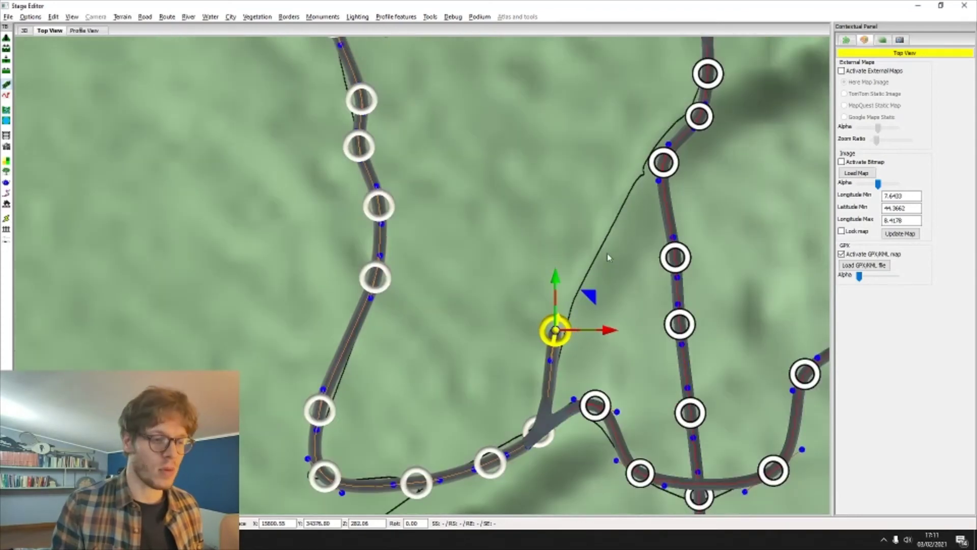
pyautogui.click(601, 248)
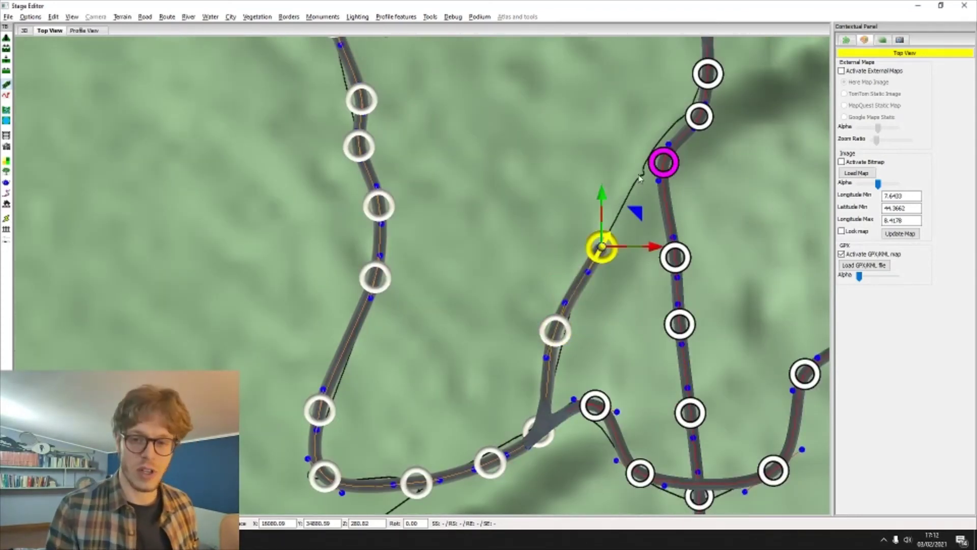
pyautogui.click(641, 177)
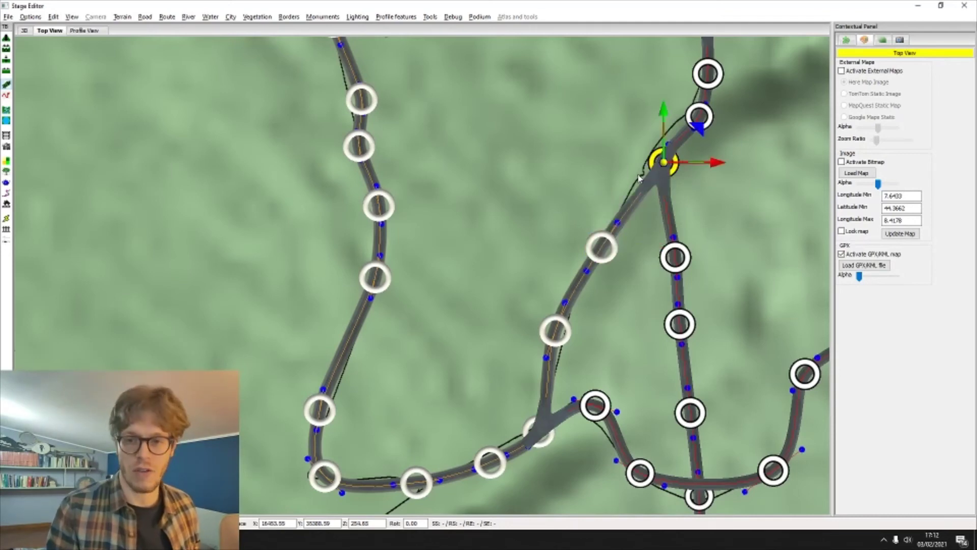
pyautogui.moveTo(640, 179); pyautogui.dragTo(476, 259, button='middle')
pyautogui.scroll(-2, 491, 238)
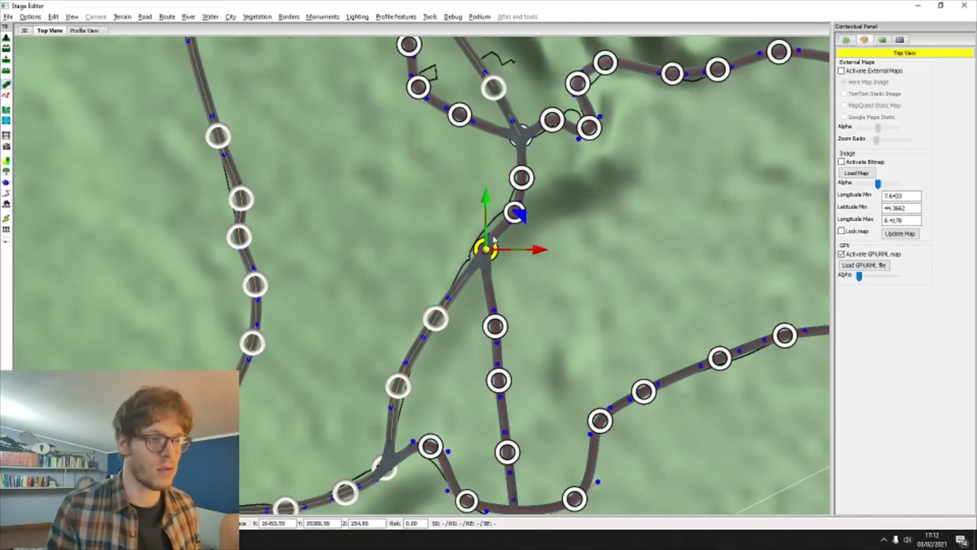
pyautogui.click(639, 199)
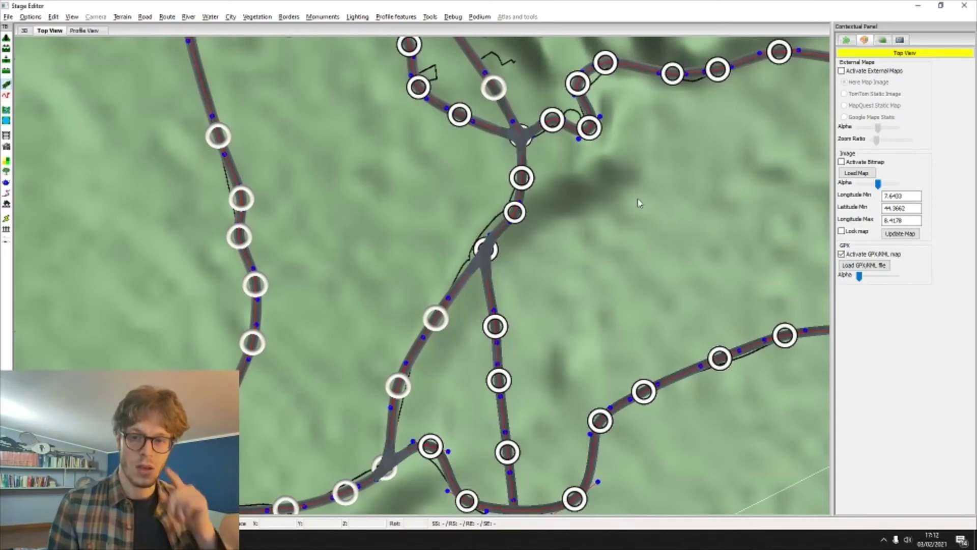
# Switch to route editing and load Stage_for_PCM.gpx as the GPX overlay.
pyautogui.scroll(-1, 640, 203)
pyautogui.scroll(-1, 532, 198)
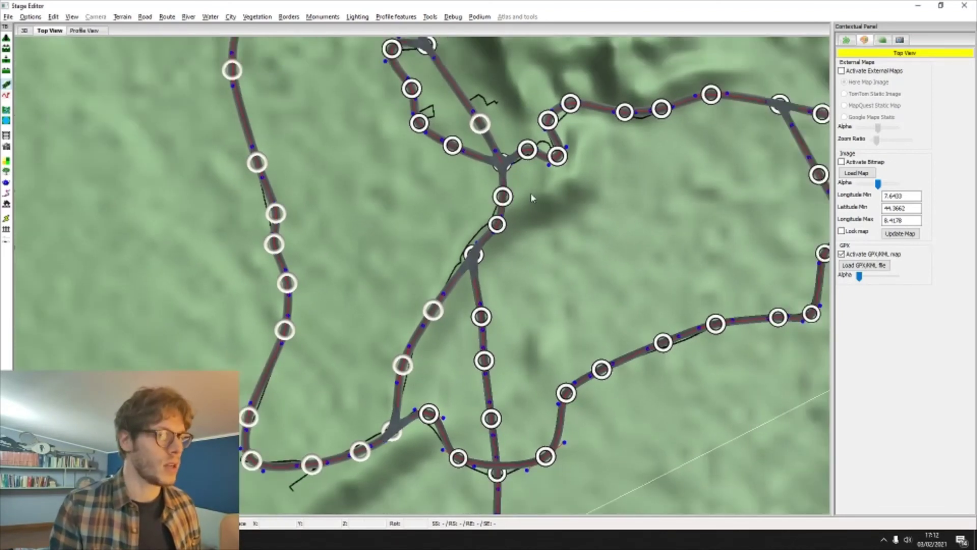
pyautogui.moveTo(464, 168); pyautogui.dragTo(469, 203, button='middle')
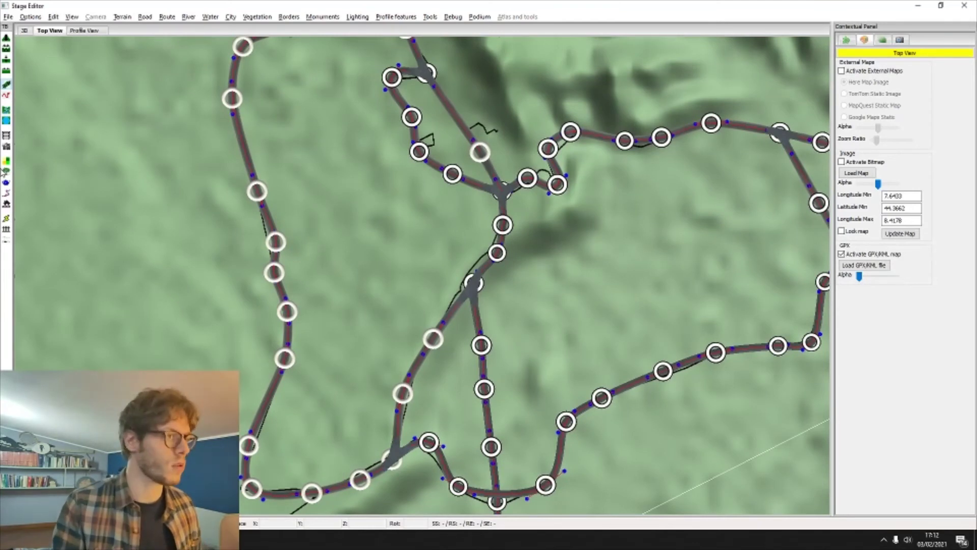
pyautogui.click(6, 94)
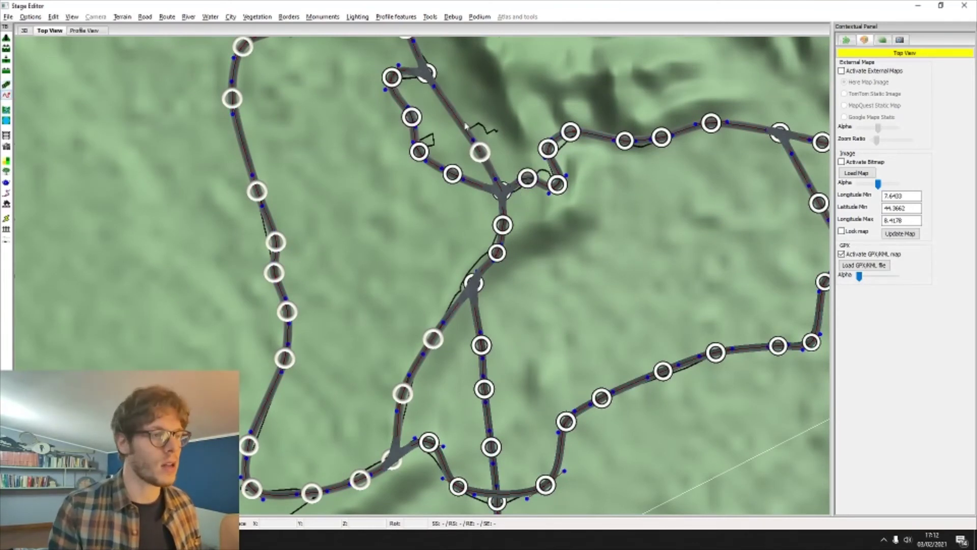
pyautogui.click(864, 266)
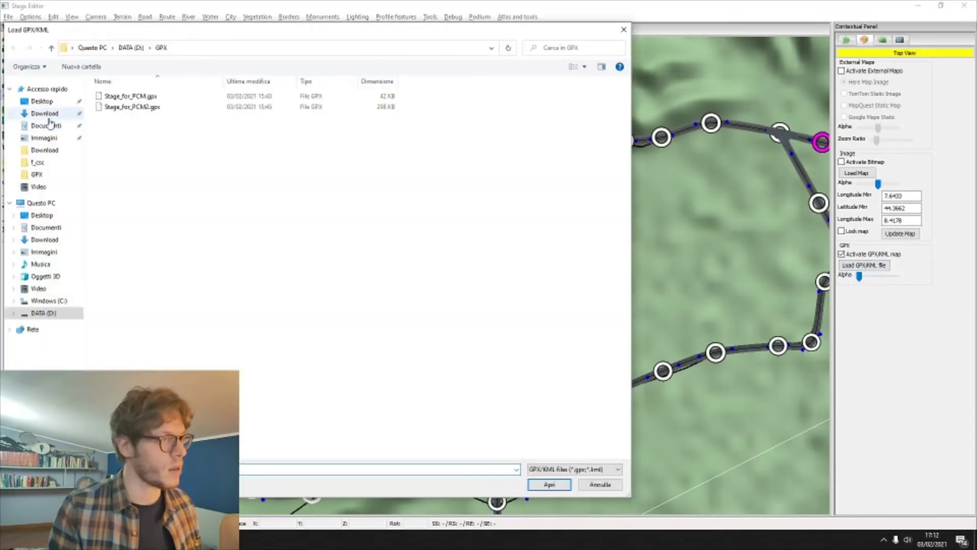
pyautogui.doubleClick(218, 97)
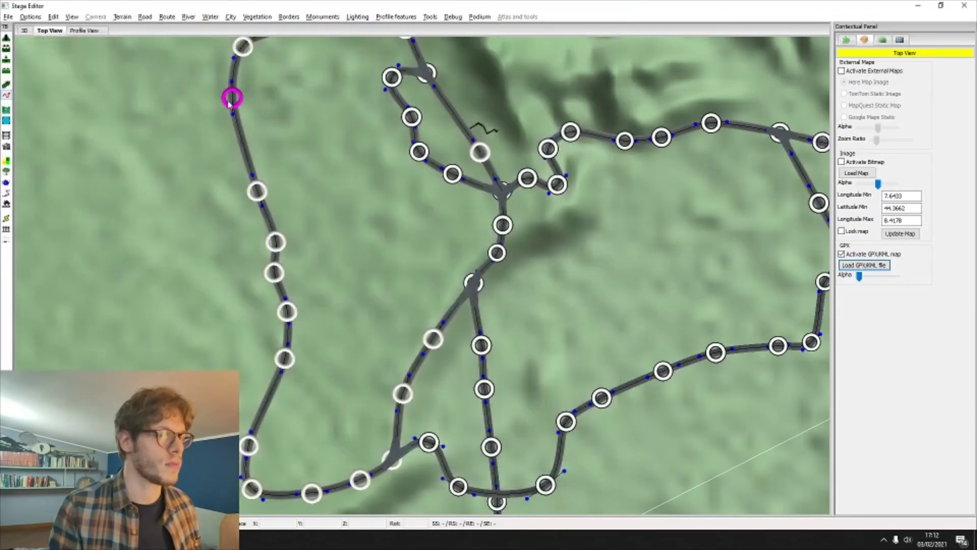
# Try to start the route at the road point just northwest of the northern junction, beside the GPX track's start.
pyautogui.click(480, 153)
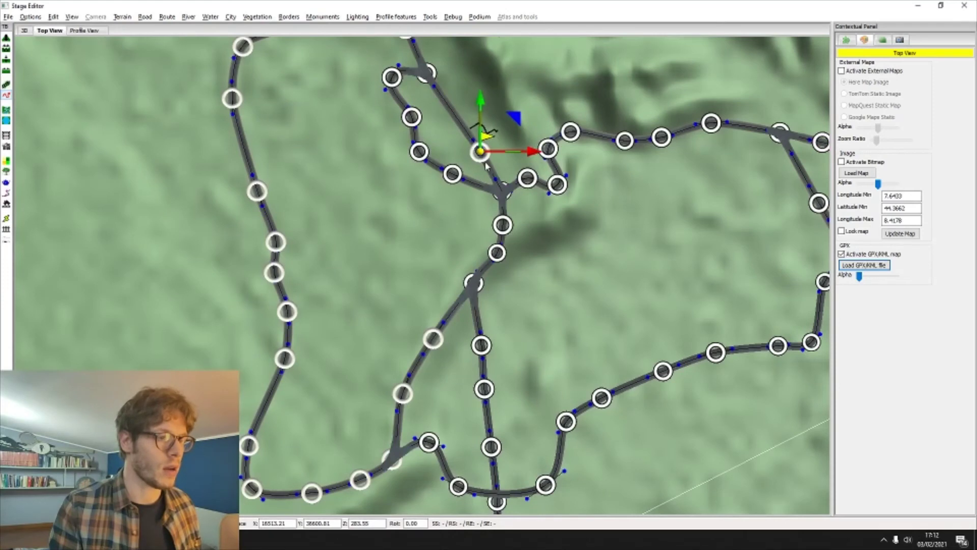
pyautogui.moveTo(487, 170); pyautogui.dragTo(496, 196, button='middle')
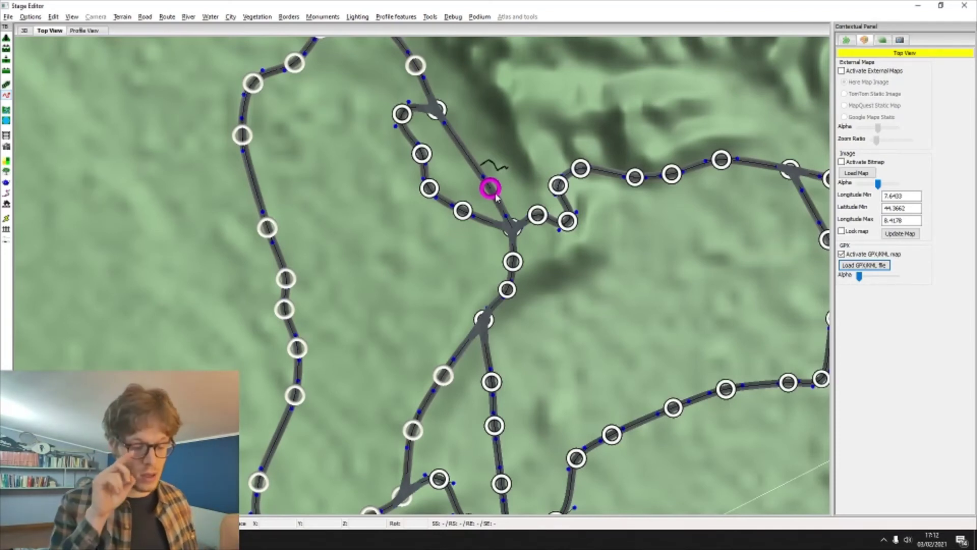
pyautogui.moveTo(502, 161); pyautogui.dragTo(509, 171, button='right')
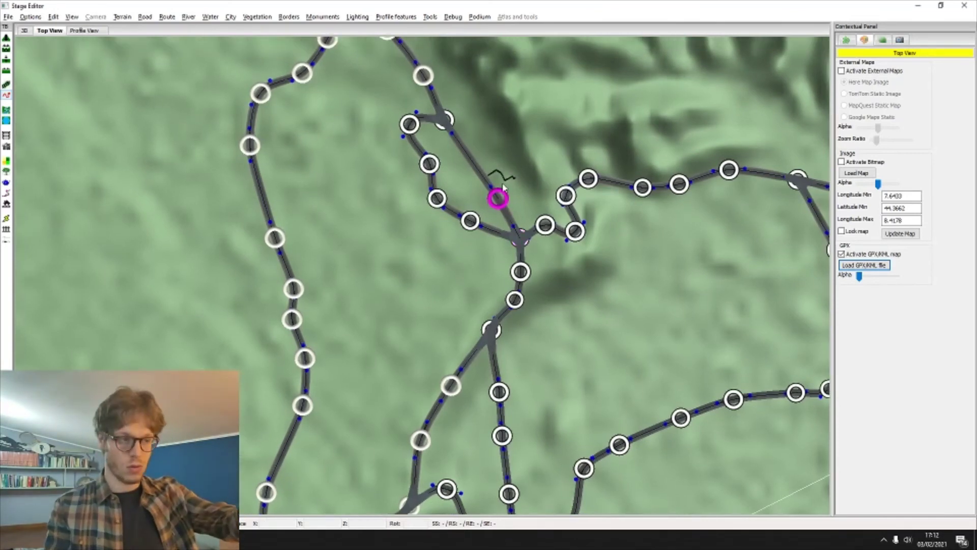
# Start the route on the western road, one point south of its northwest bend, and lay it over the northern tip to the central junction.
pyautogui.moveTo(509, 185); pyautogui.dragTo(510, 226, button='right')
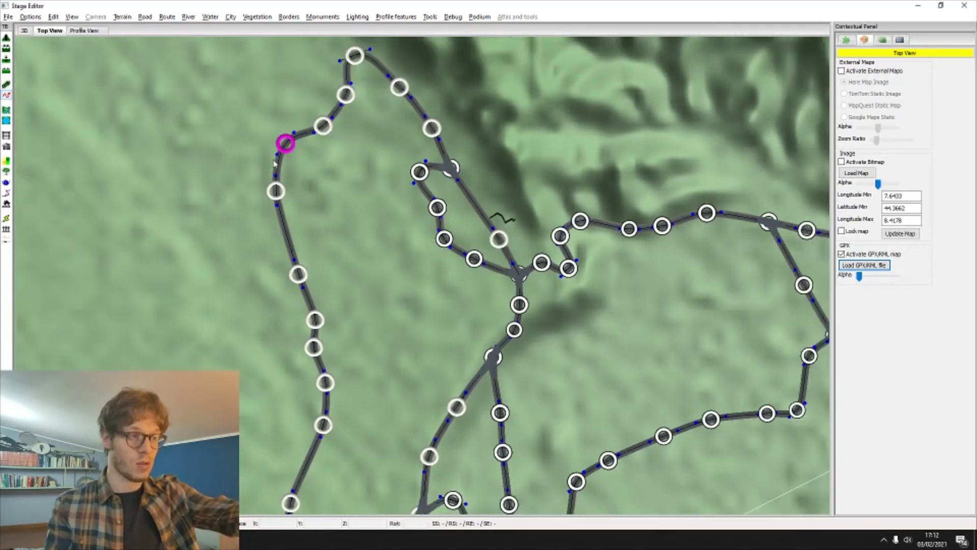
pyautogui.click(275, 191)
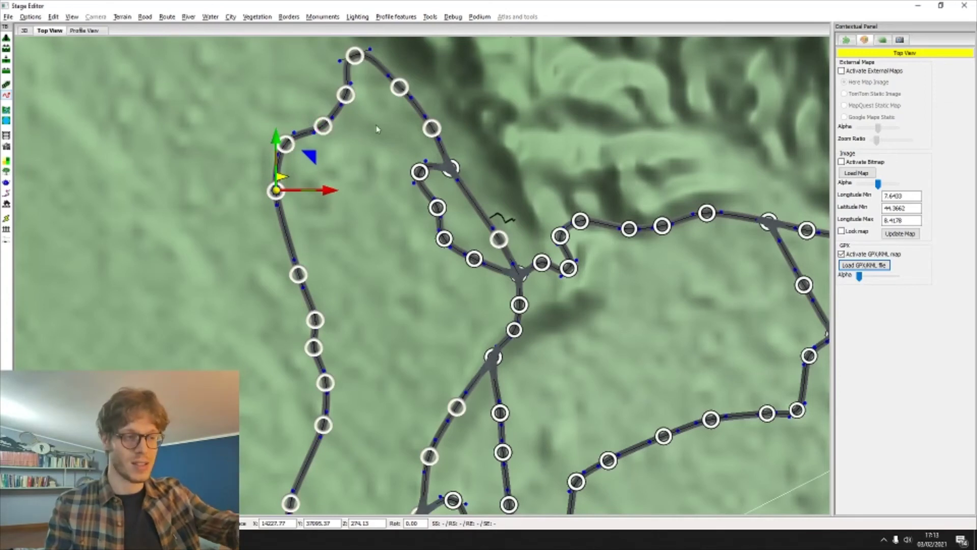
pyautogui.click(354, 56)
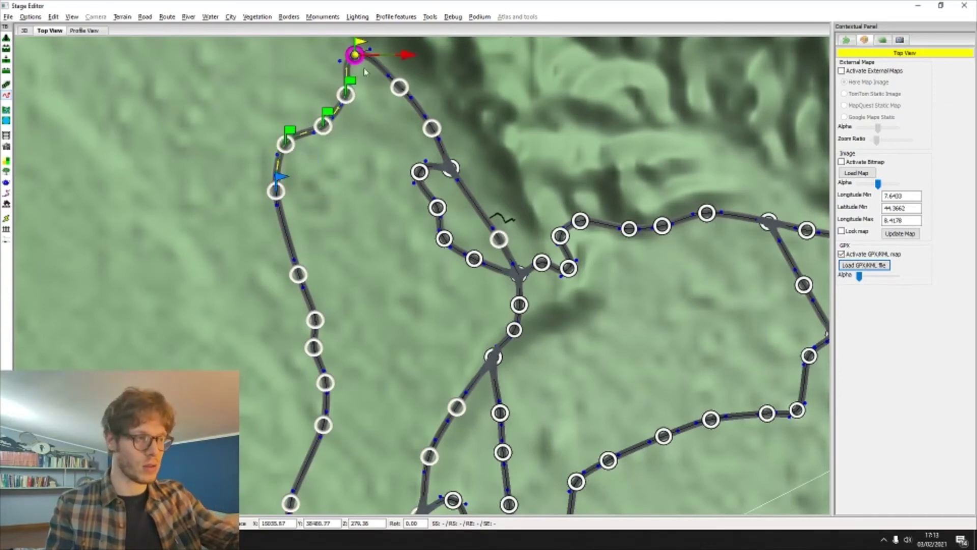
pyautogui.click(451, 168)
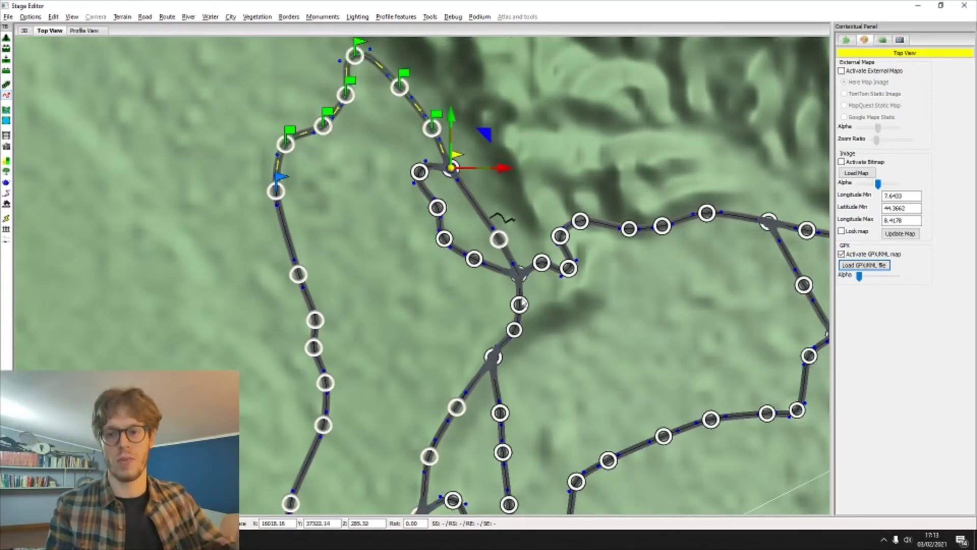
pyautogui.click(518, 275)
# Continue the route south through the fork, along the eastern branch, to the point just below the crossing side road.
pyautogui.moveTo(518, 297); pyautogui.dragTo(500, 147, button='middle')
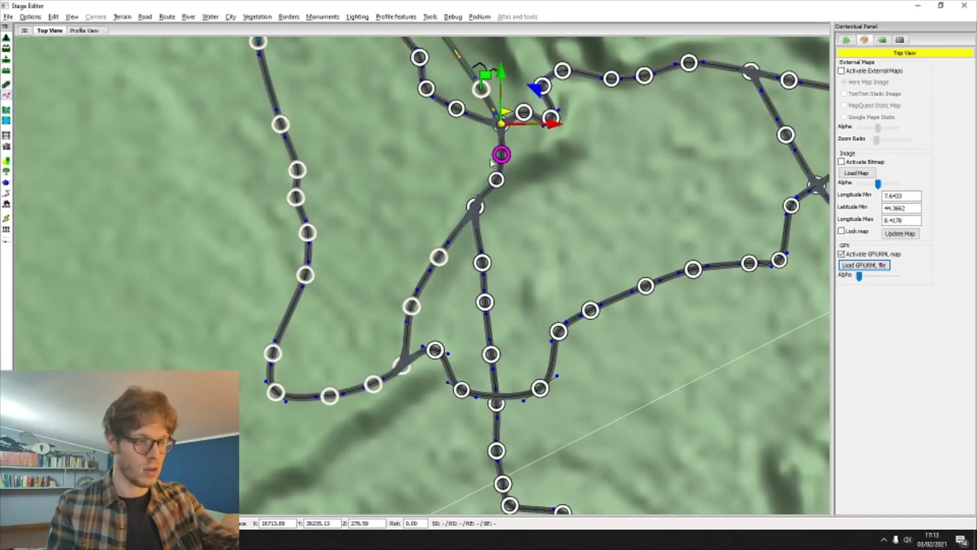
pyautogui.click(475, 205)
pyautogui.click(493, 402)
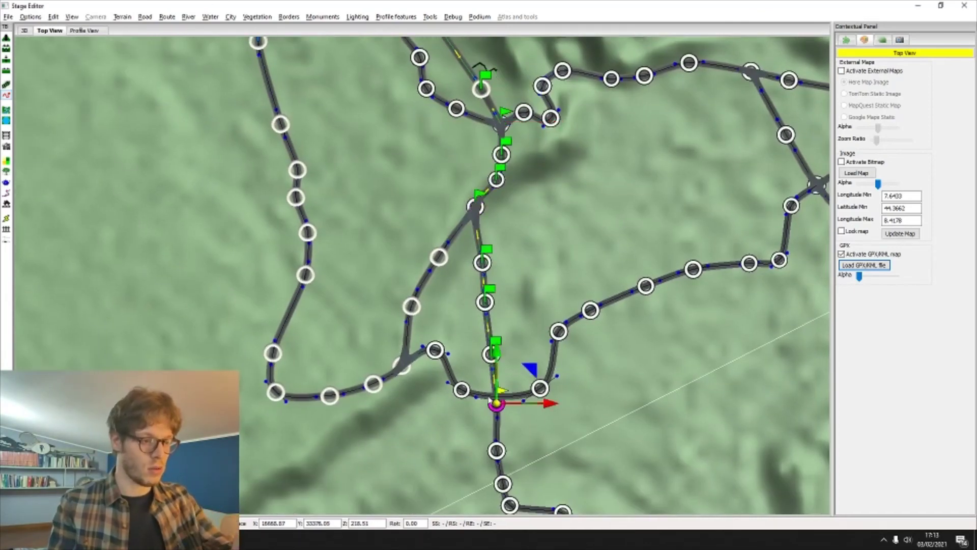
# Switch to road editing and connect the side road's western point to the stage road's point at the crossing.
pyautogui.moveTo(493, 402); pyautogui.dragTo(477, 327, button='middle')
pyautogui.click(446, 314)
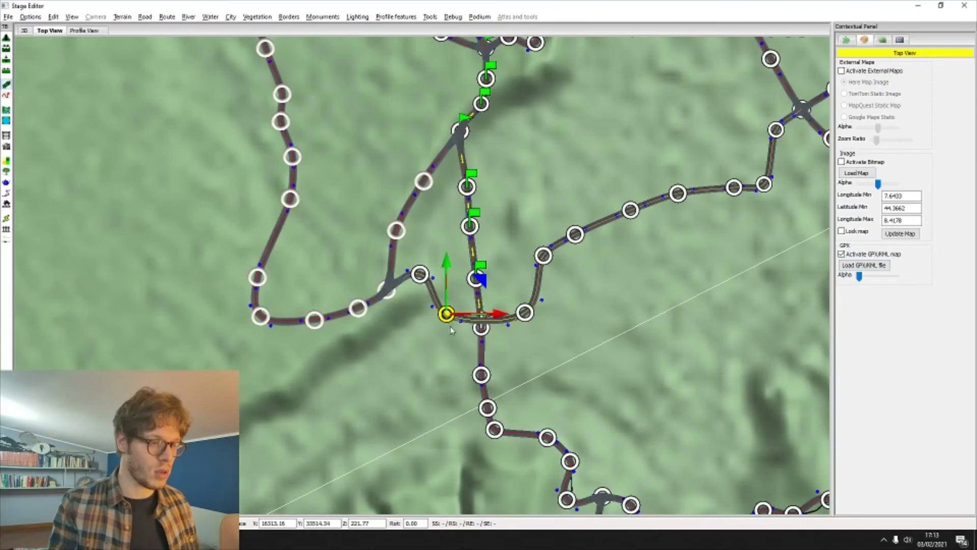
pyautogui.click(481, 327)
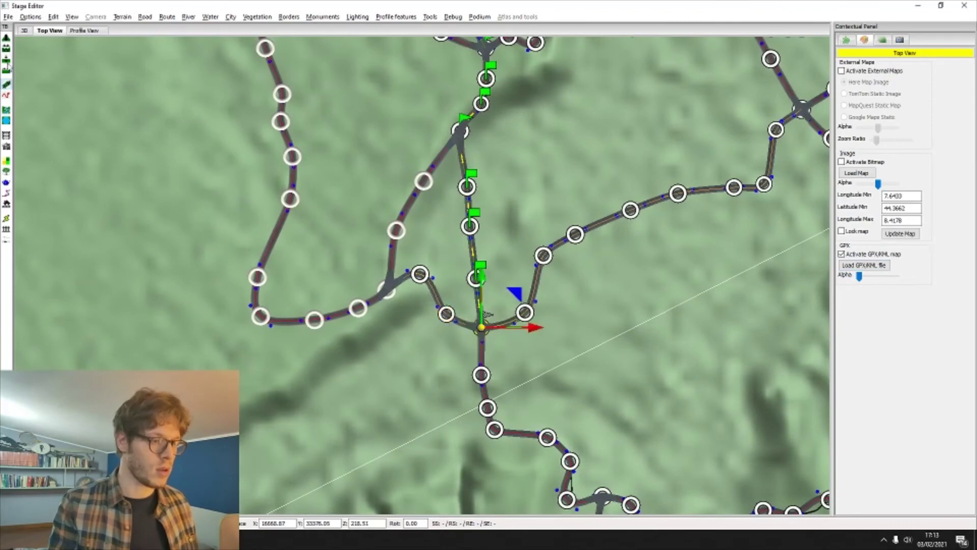
# Resume the route from the new crossing and lay it southeast, then east past the next fork to the hillside junction.
pyautogui.click(547, 437)
pyautogui.moveTo(585, 491); pyautogui.dragTo(454, 232, button='middle')
pyautogui.click(468, 235)
pyautogui.click(697, 240)
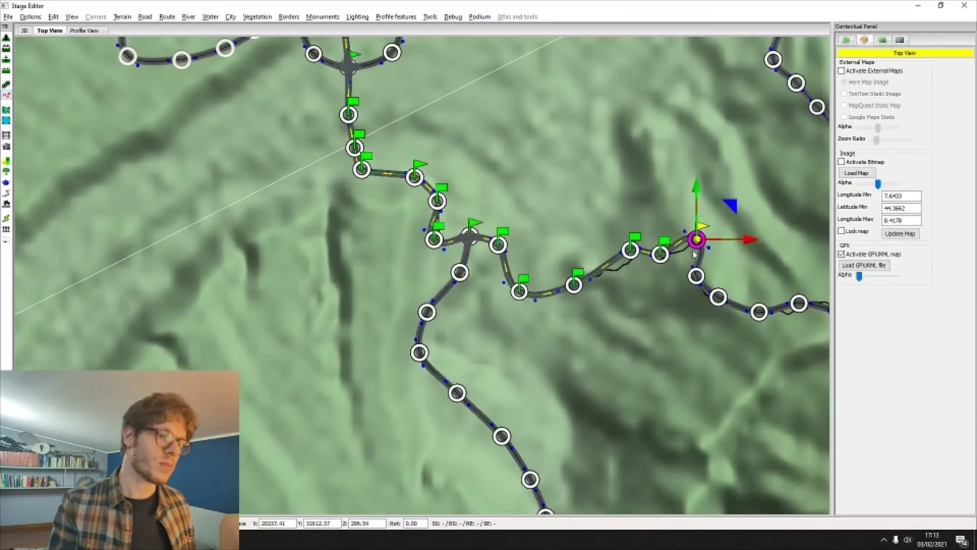
pyautogui.moveTo(686, 273); pyautogui.dragTo(196, 176, button='middle')
pyautogui.click(416, 183)
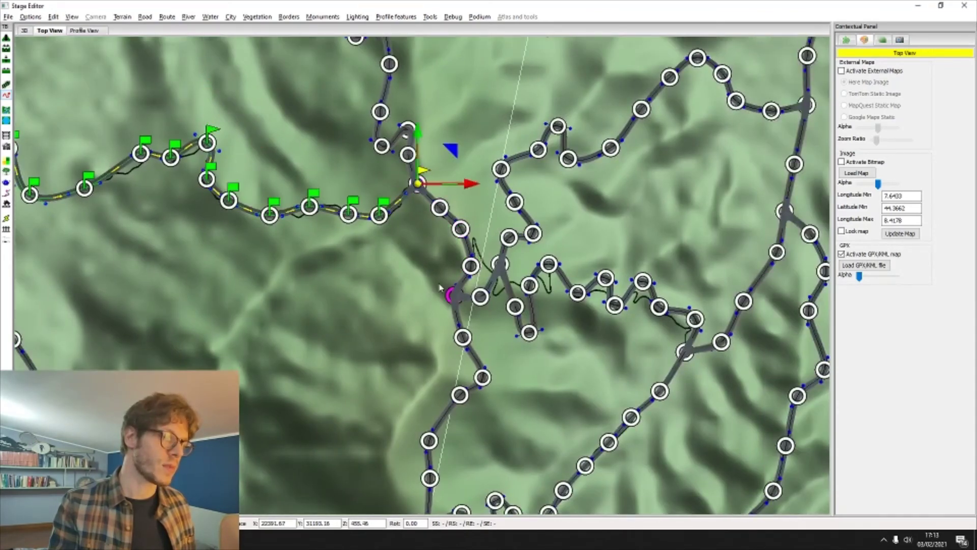
# Extend the route south to the next junction, east along the winding GPX road, and southwest to the junction above the southern roads.
pyautogui.click(453, 294)
pyautogui.click(501, 263)
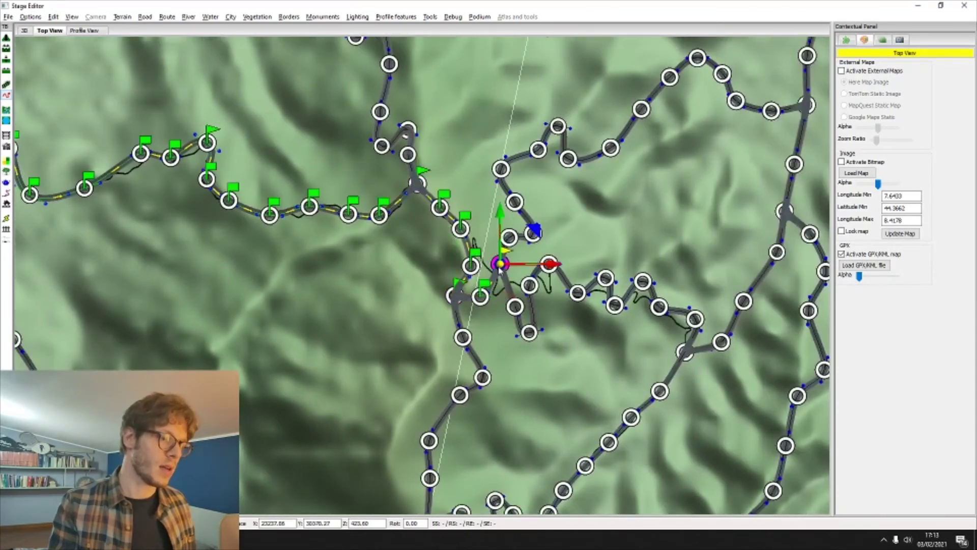
pyautogui.click(684, 351)
pyautogui.moveTo(567, 329); pyautogui.dragTo(475, 139, button='middle')
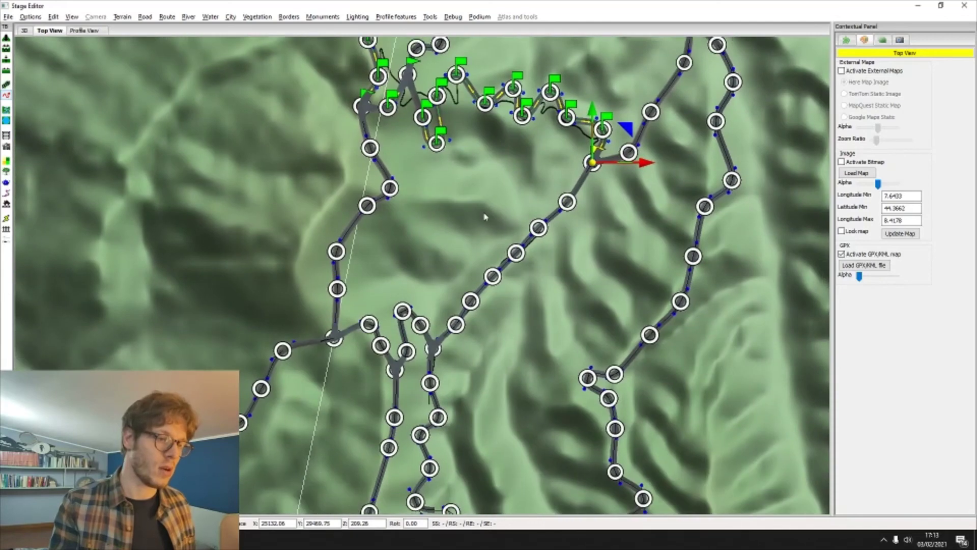
pyautogui.click(440, 350)
pyautogui.moveTo(443, 351); pyautogui.dragTo(538, 209, button='middle')
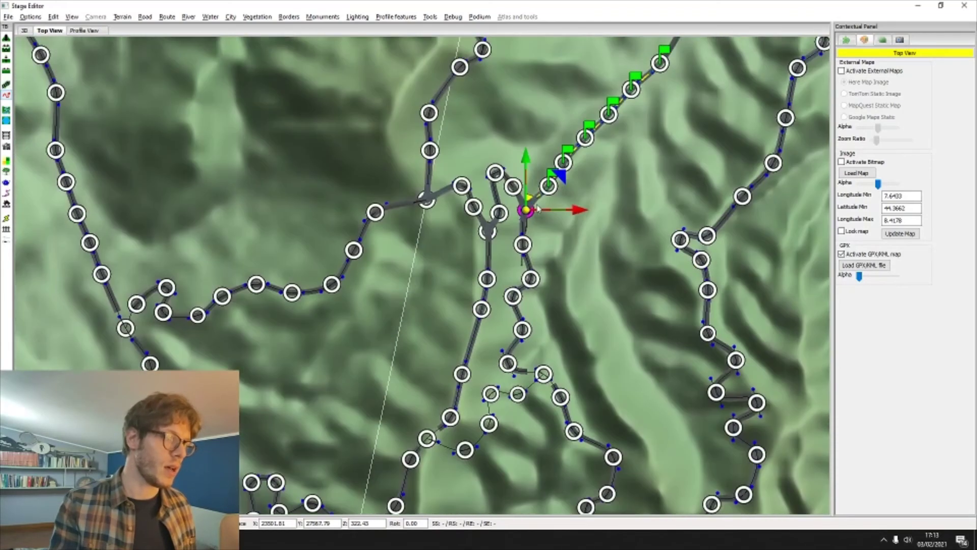
# Hide all objects to examine where the GPX track ends, and show them all again.
pyautogui.click(882, 41)
pyautogui.click(946, 103)
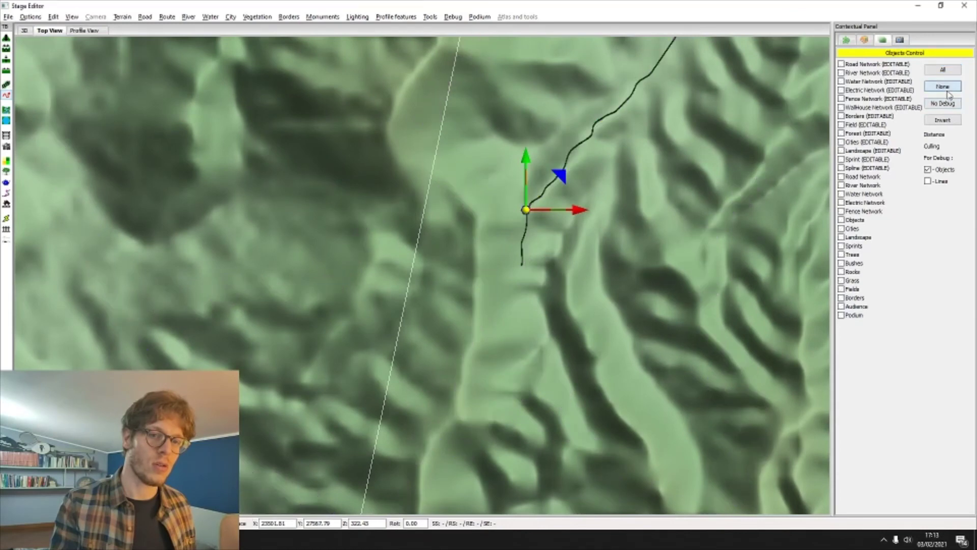
pyautogui.click(942, 70)
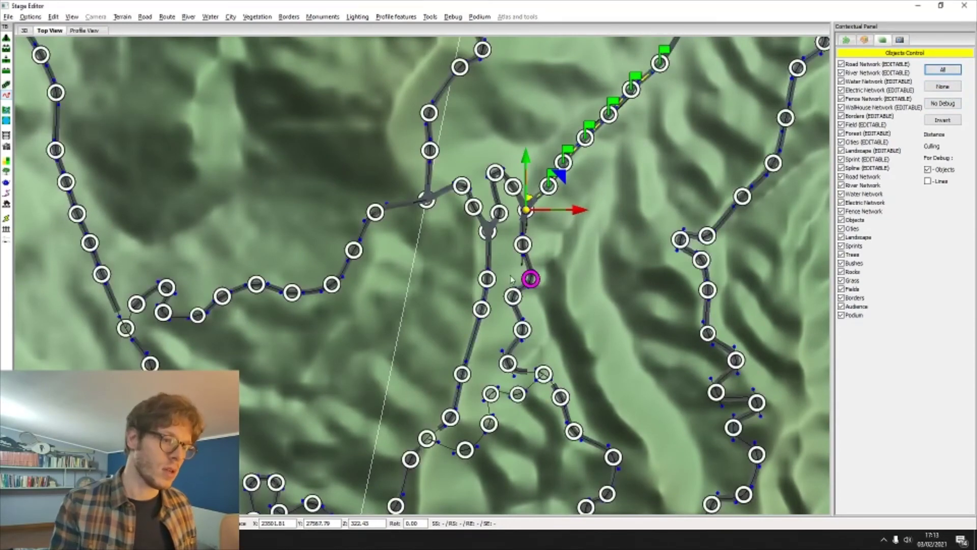
# Continue the route south to the narrow connecting road, across it to the western road, and southwest to its sharp bend.
pyautogui.click(530, 279)
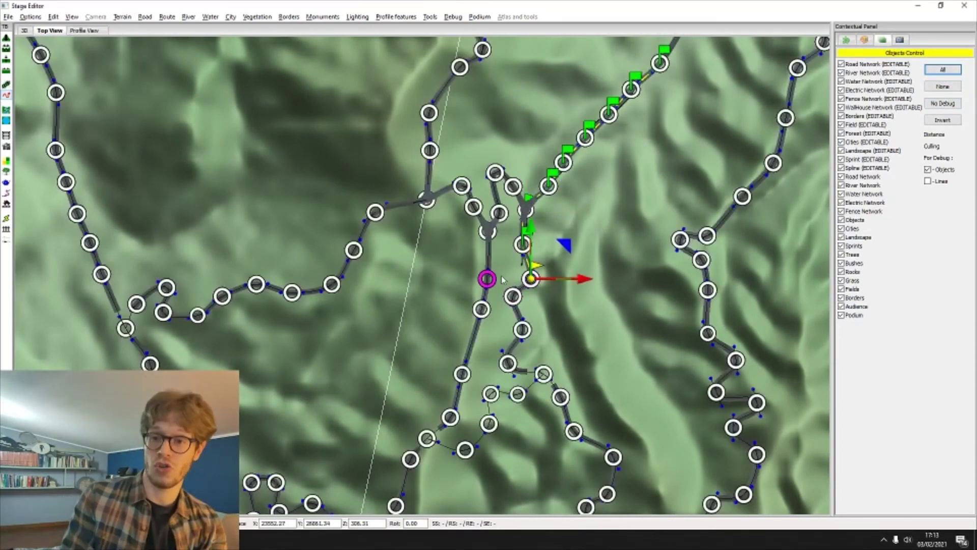
pyautogui.moveTo(628, 331); pyautogui.dragTo(620, 161, button='middle')
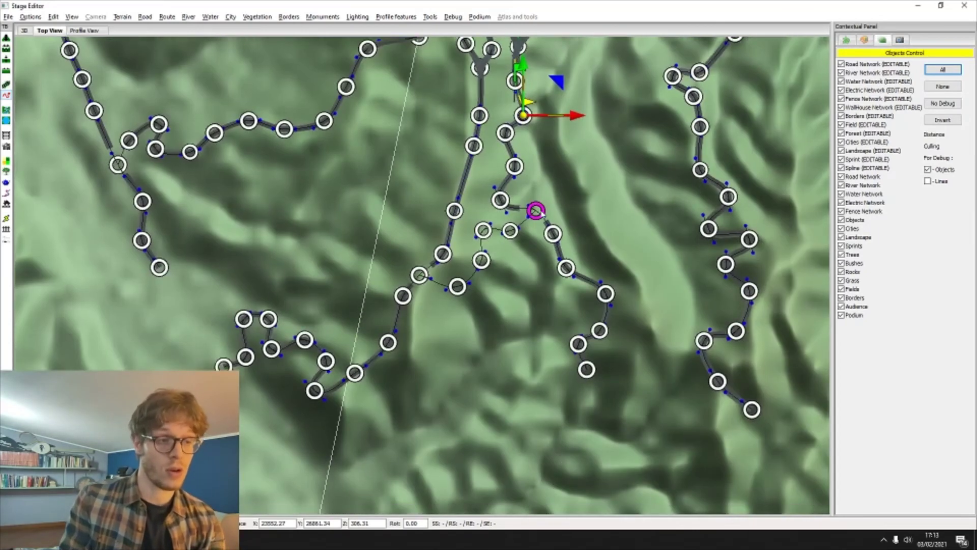
pyautogui.click(536, 210)
pyautogui.click(419, 274)
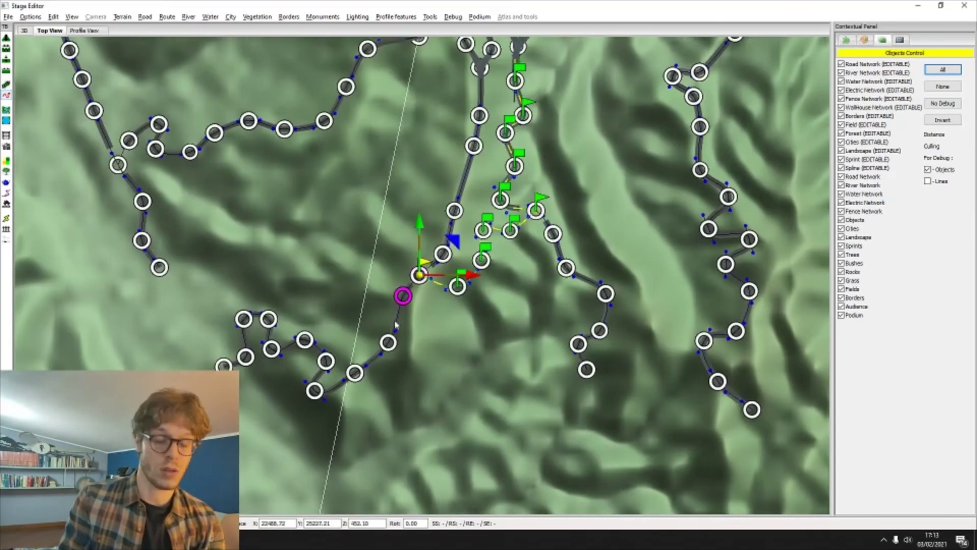
pyautogui.click(325, 390)
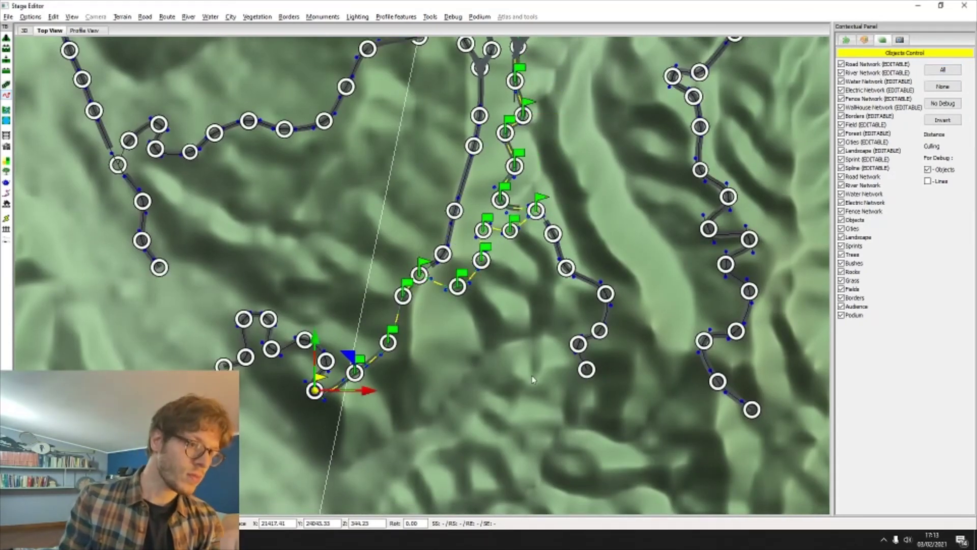
# Inspect the laid route in 3D with the spline and main cameras, and check its elevation profile.
pyautogui.click(24, 30)
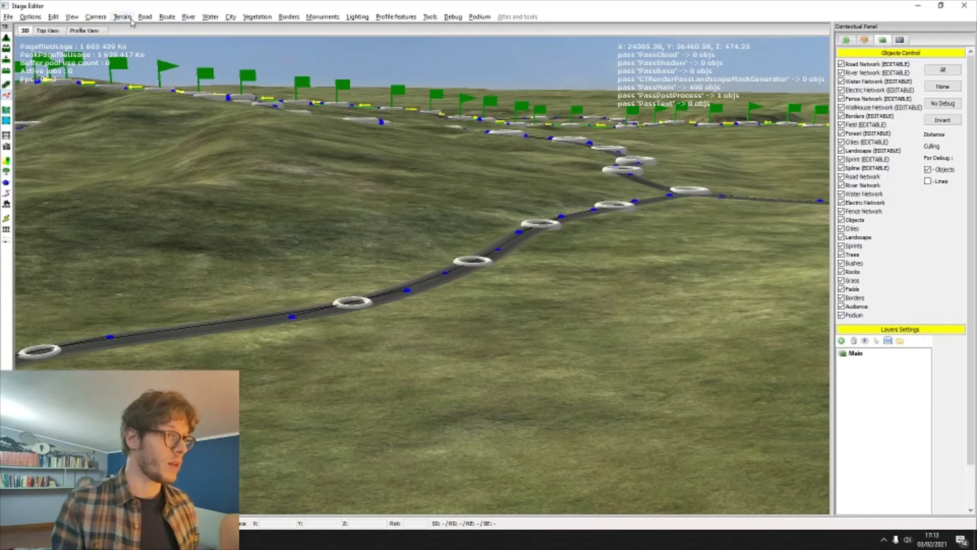
pyautogui.click(94, 17)
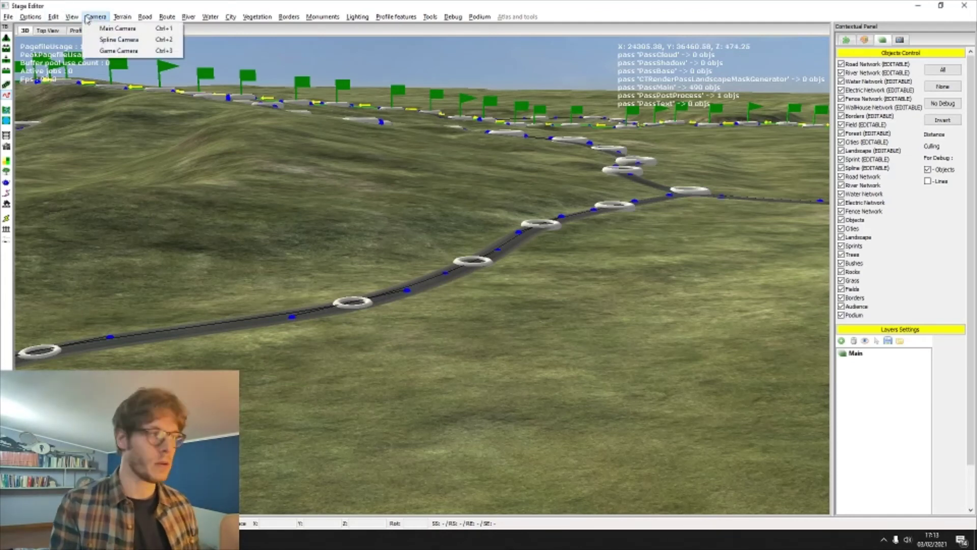
pyautogui.click(118, 39)
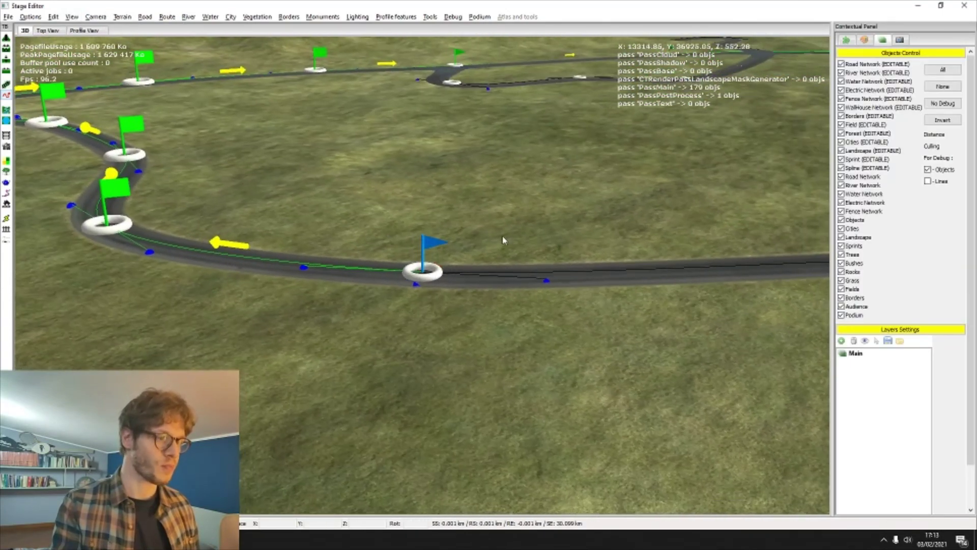
pyautogui.moveTo(504, 240); pyautogui.dragTo(448, 250, button='middle')
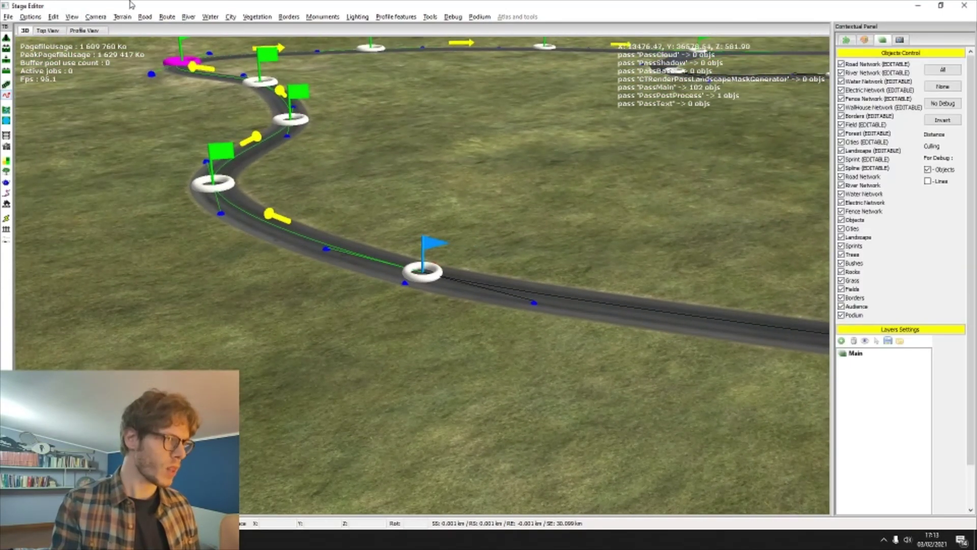
pyautogui.click(95, 17)
pyautogui.click(117, 29)
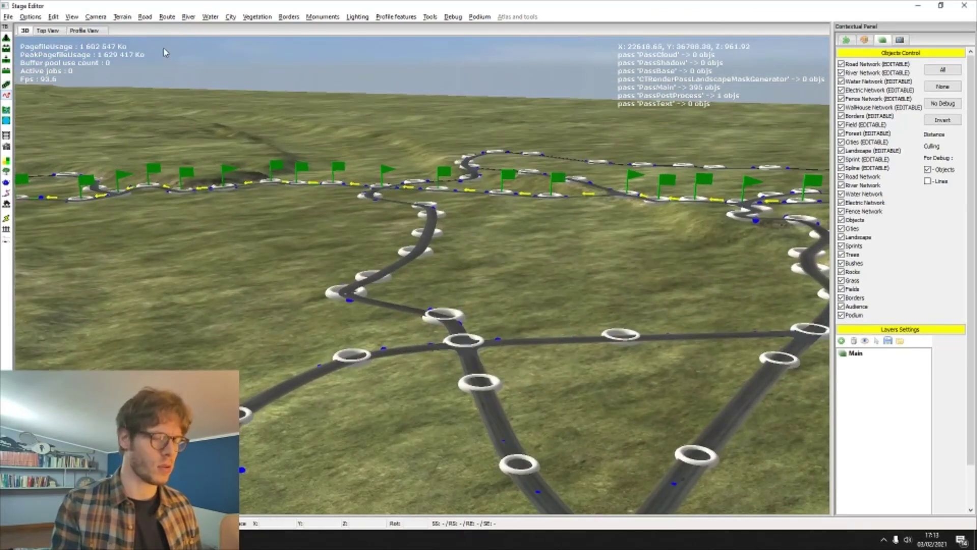
pyautogui.click(99, 32)
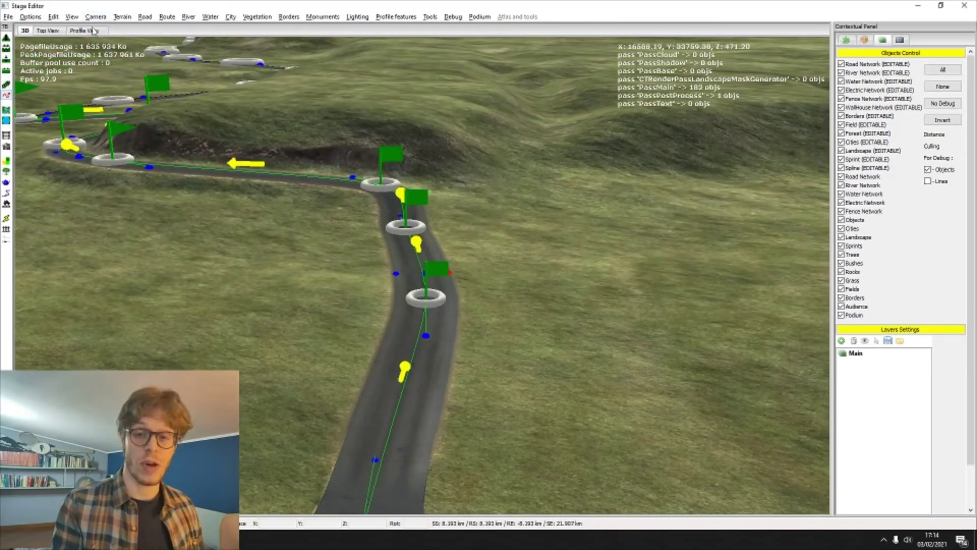
pyautogui.click(93, 31)
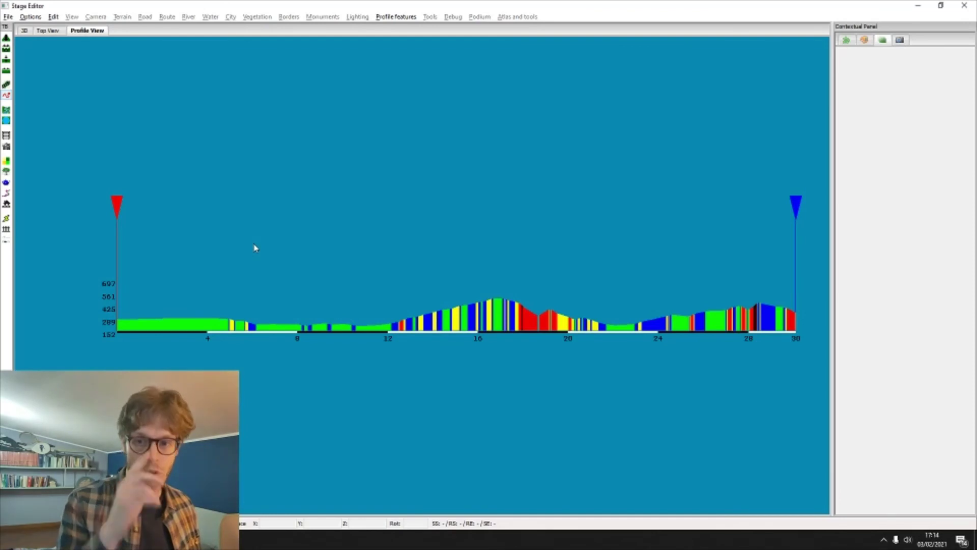
# Switch to the La Flamme Rouge track editor in the browser and import Stage_for_PCM.gpx.
pyautogui.hotkey('alt', 'Tab')
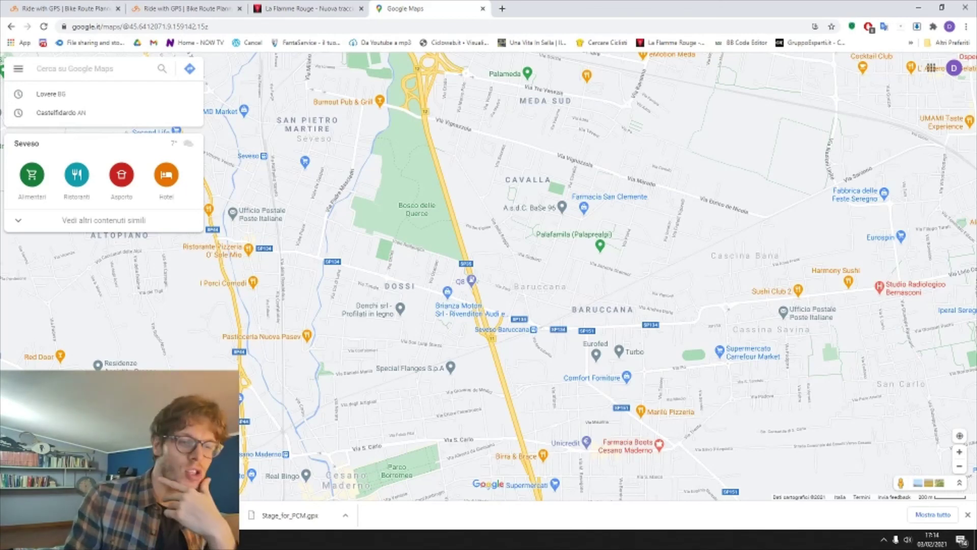
pyautogui.click(163, 6)
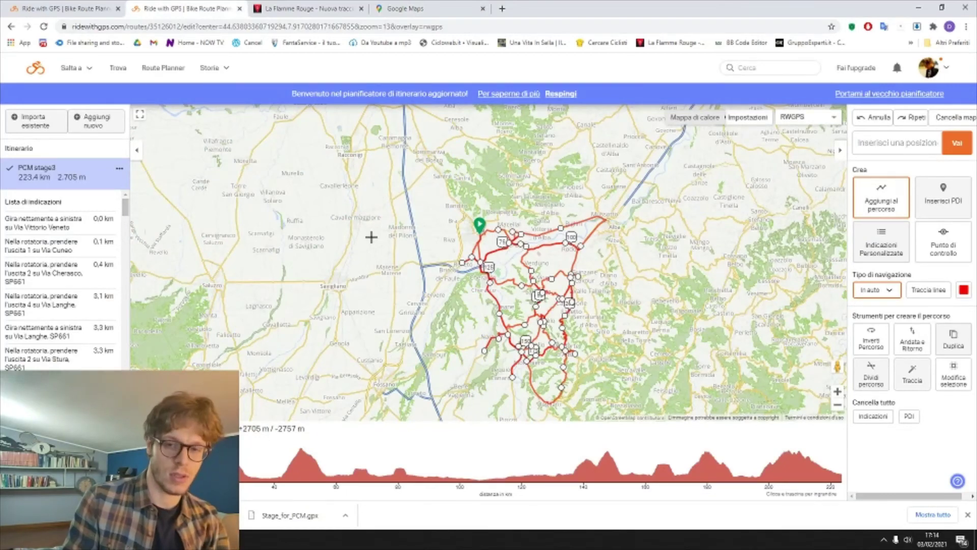
pyautogui.click(344, 8)
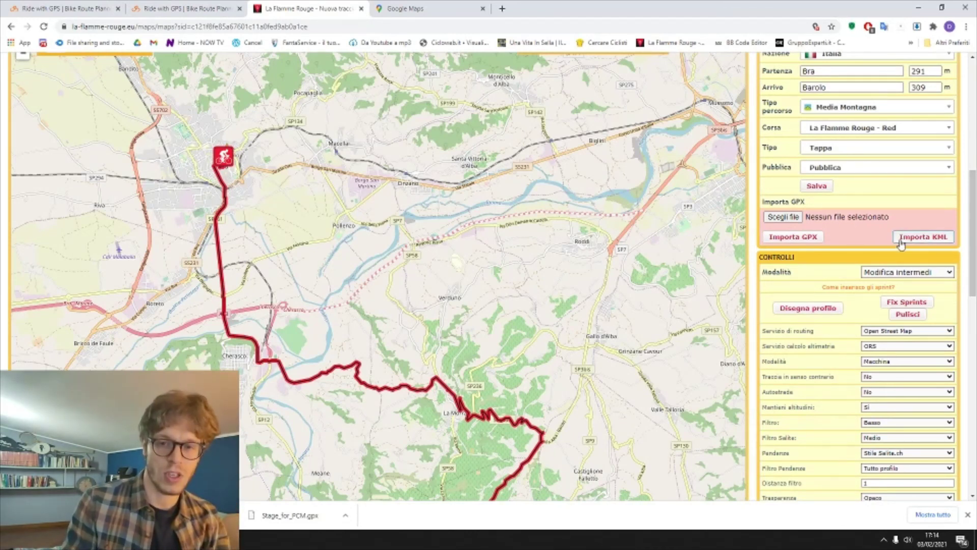
pyautogui.scroll(-3, 901, 243)
pyautogui.scroll(2, 891, 237)
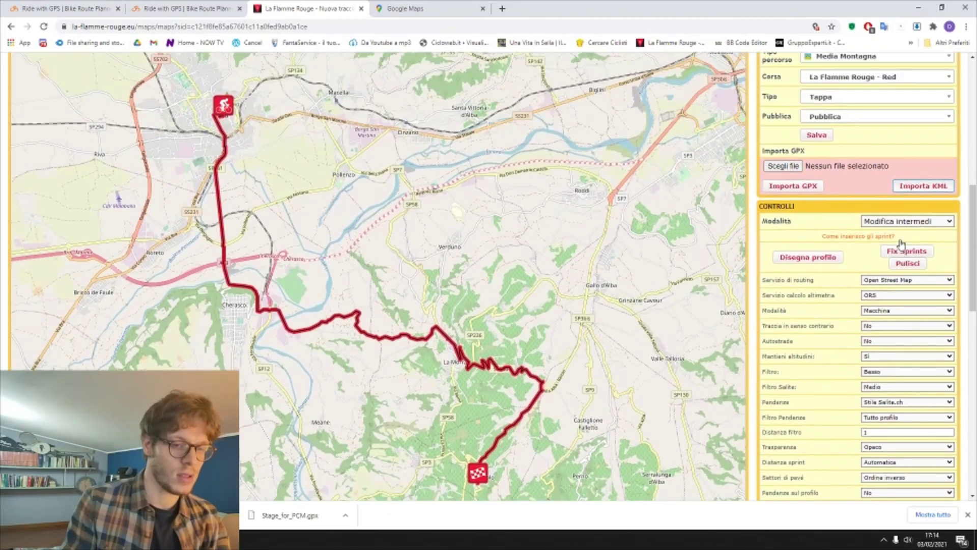
pyautogui.click(783, 167)
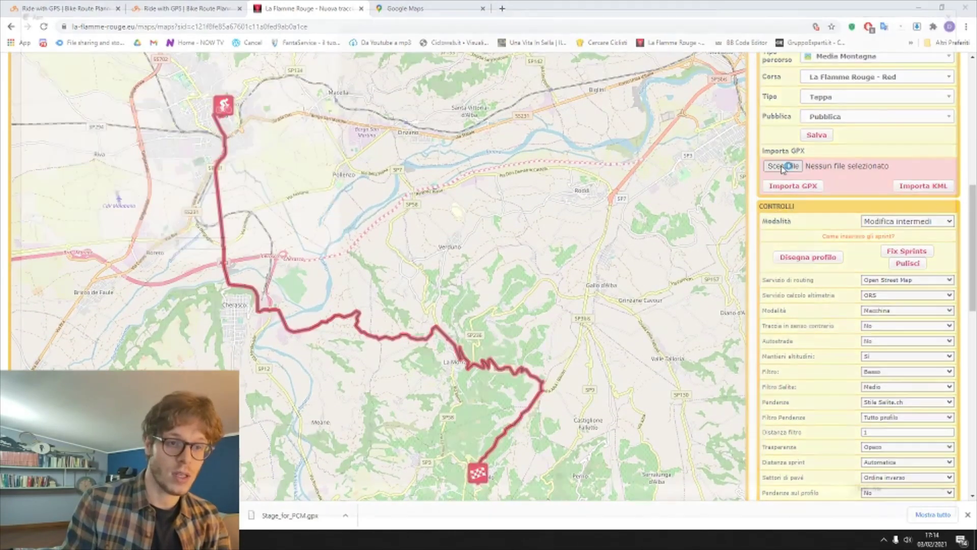
pyautogui.doubleClick(128, 75)
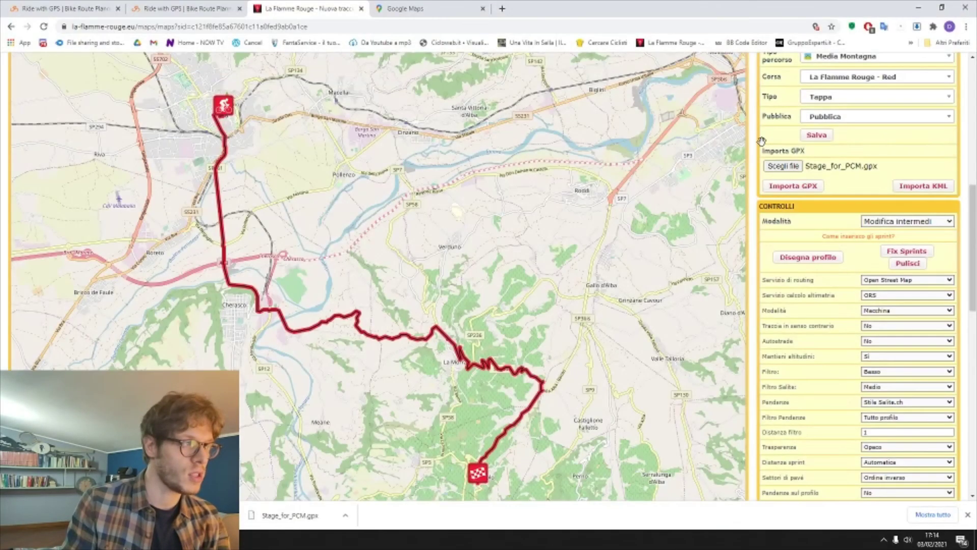
pyautogui.click(795, 187)
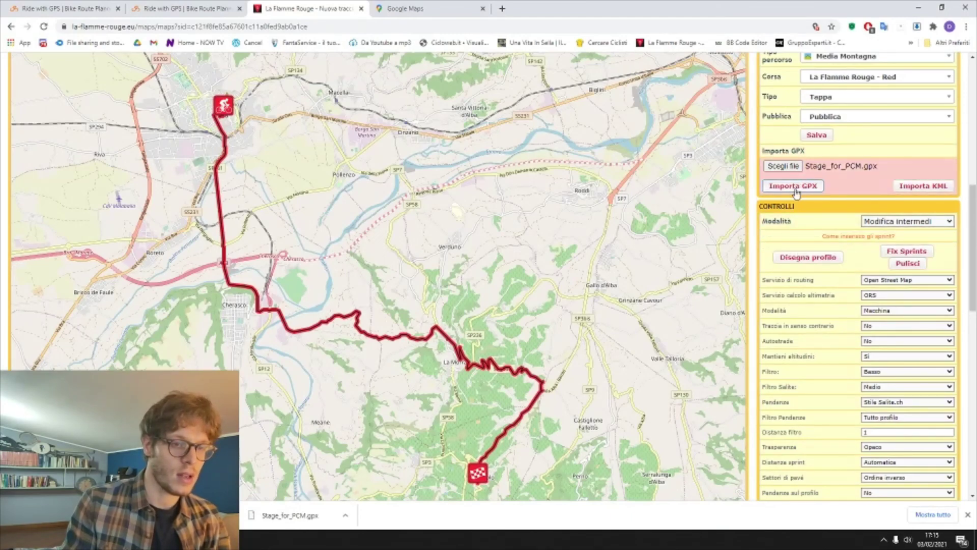
# Review the profile's gradient and filter settings, select Stile Salite.ch as the gradient style, and examine the imported track's elevation profile.
pyautogui.scroll(-6, 814, 224)
pyautogui.scroll(2, 829, 220)
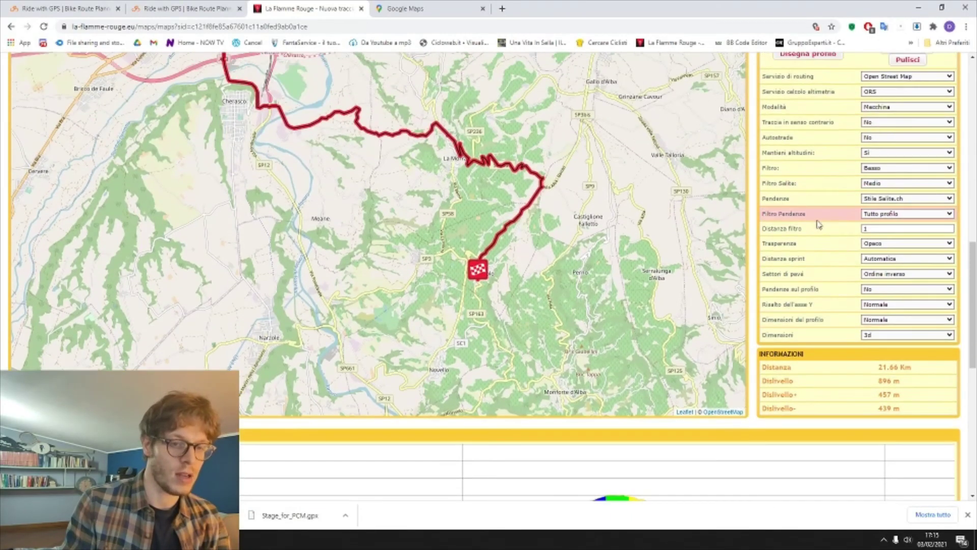
pyautogui.scroll(-1, 833, 219)
pyautogui.scroll(2, 865, 213)
pyautogui.scroll(-1, 892, 219)
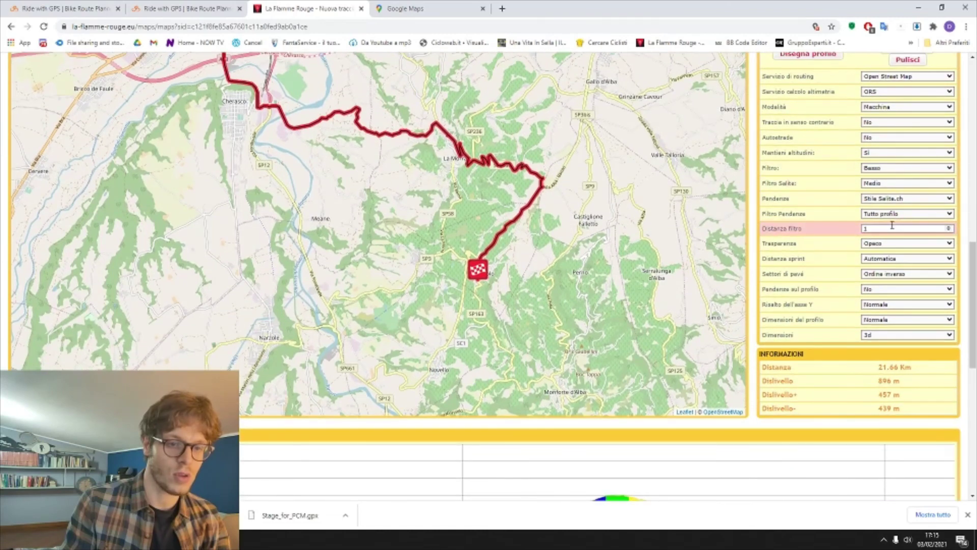
pyautogui.click(887, 227)
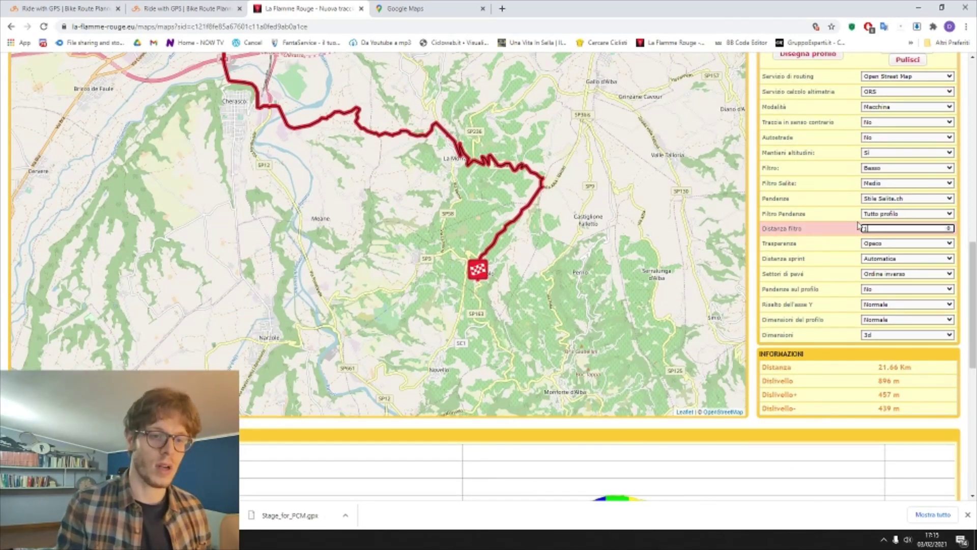
pyautogui.click(883, 198)
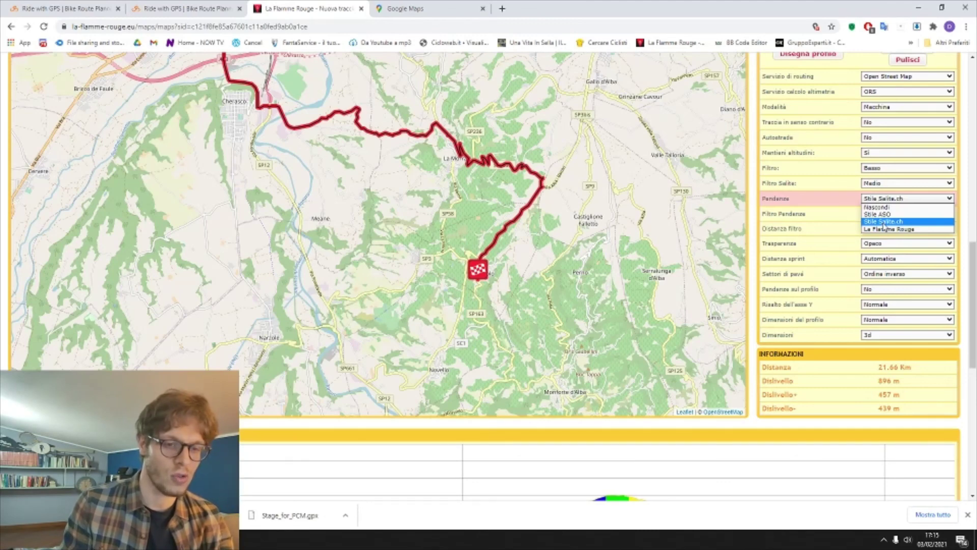
pyautogui.click(884, 222)
pyautogui.scroll(-2, 853, 215)
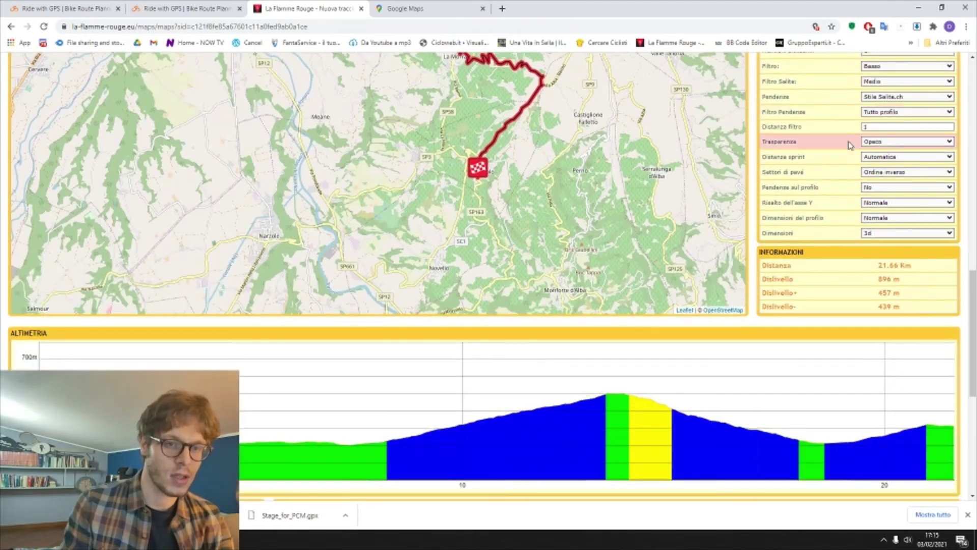
pyautogui.scroll(-1, 849, 145)
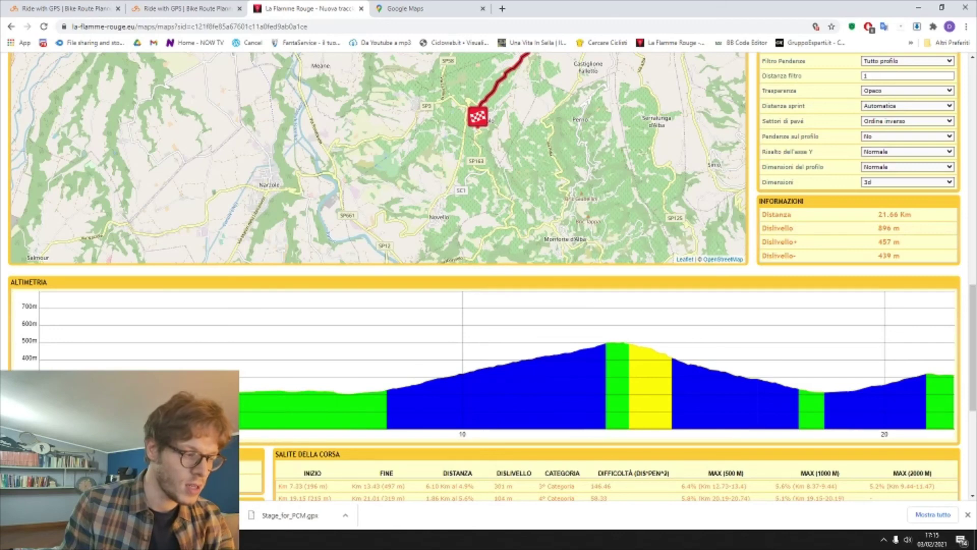
# Switch to Stage Editor and compare the laid route's main climb and descent with the La Flamme Rouge elevation profile.
pyautogui.hotkey('alt', 'Tab')
pyautogui.scroll(5, 588, 363)
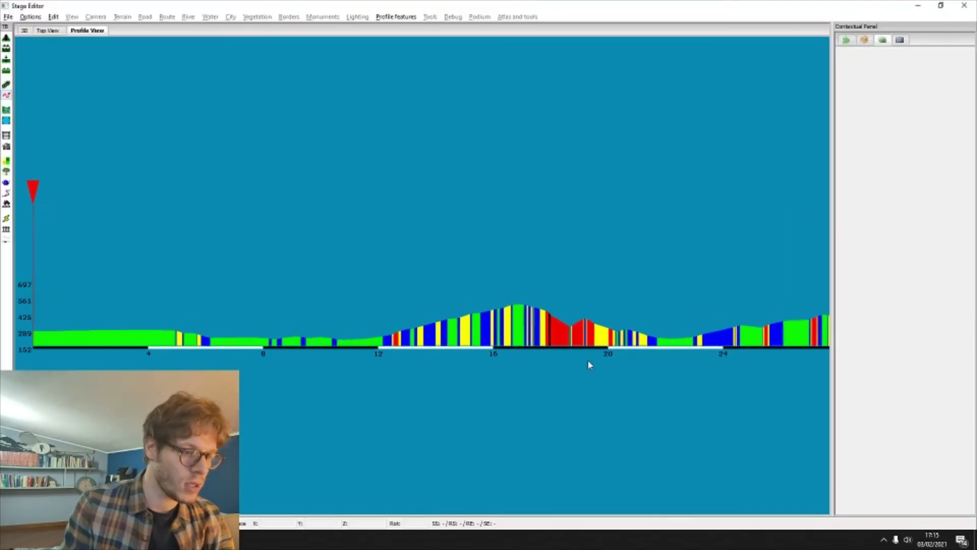
pyautogui.scroll(1, 589, 364)
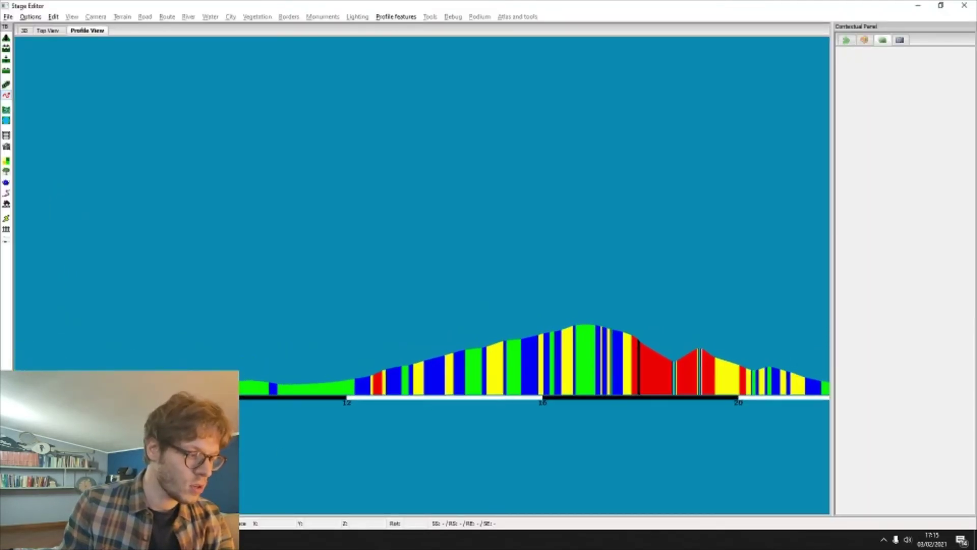
pyautogui.hotkey('alt', 'Tab')
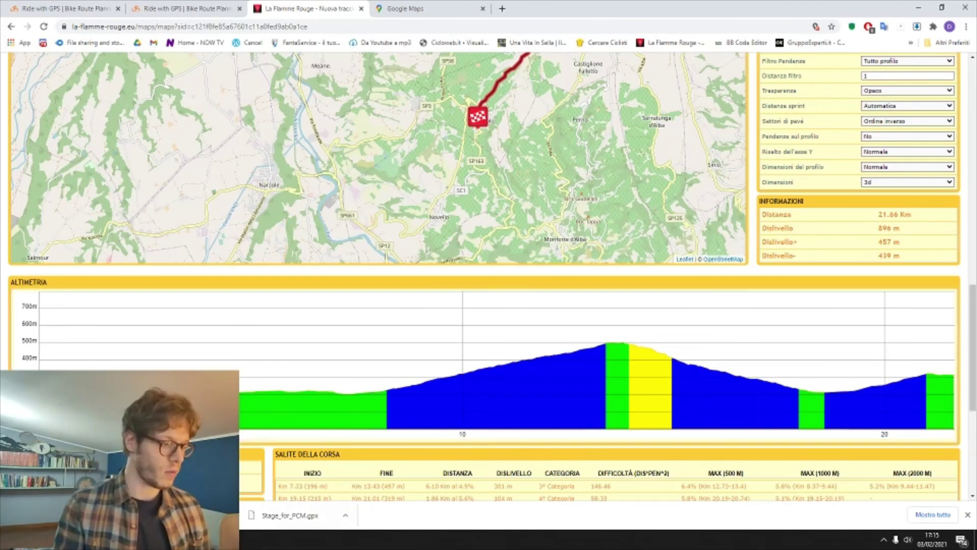
pyautogui.hotkey('alt', 'Tab')
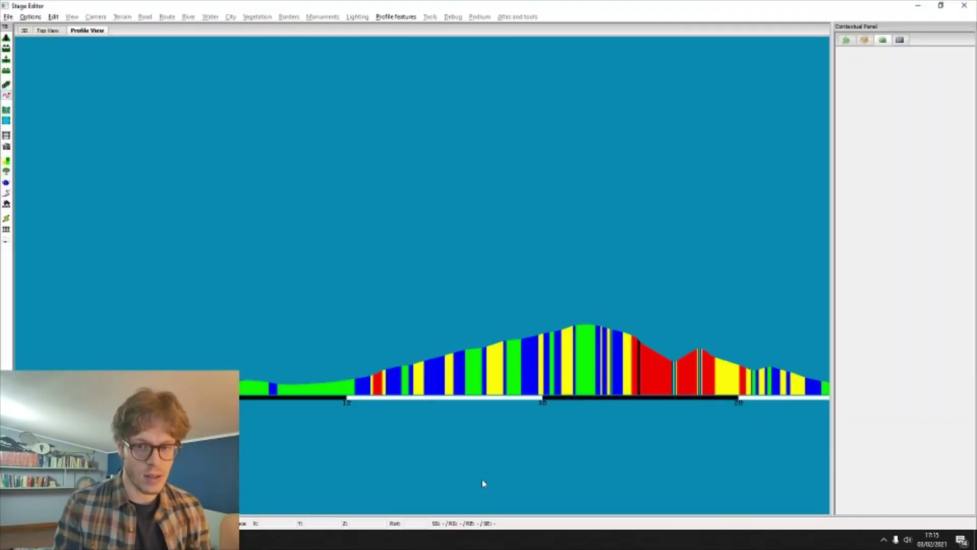